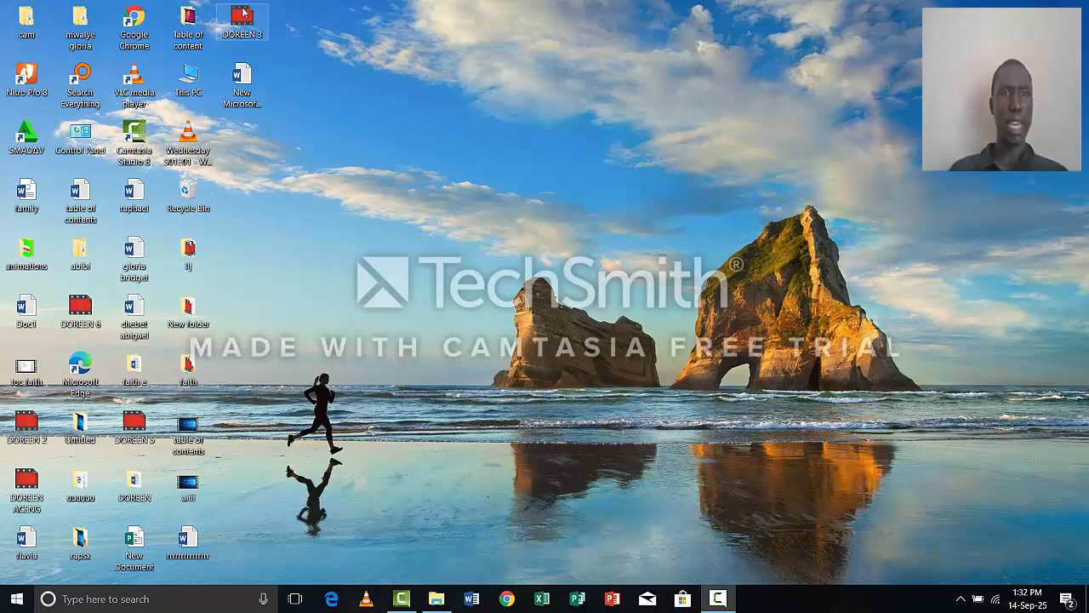
Open the desktop file New Microsoft Word Document for editing.
left_click(243, 73)
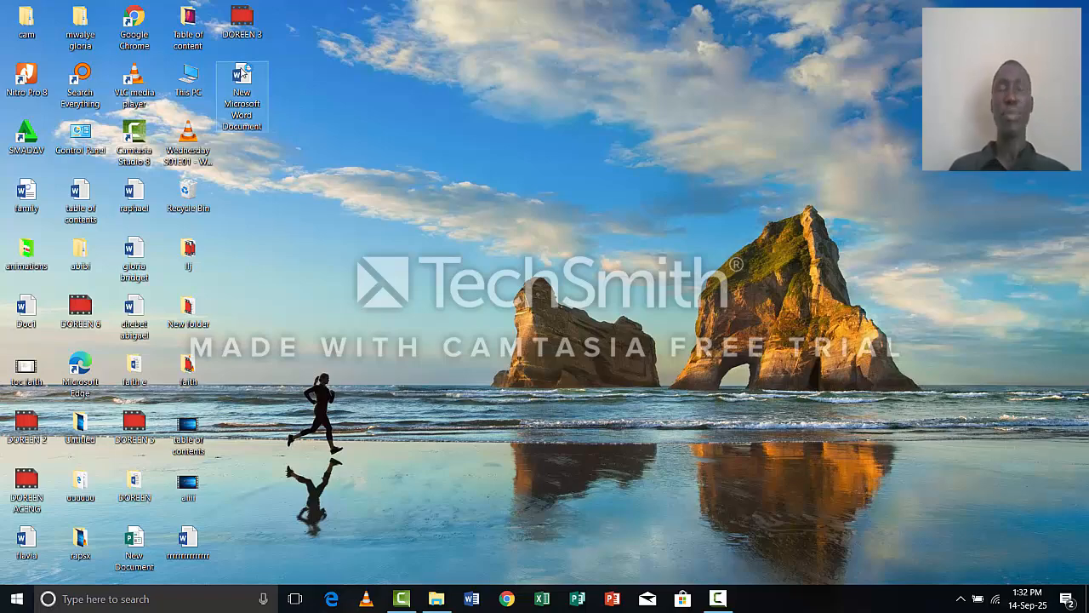
double_click(244, 73)
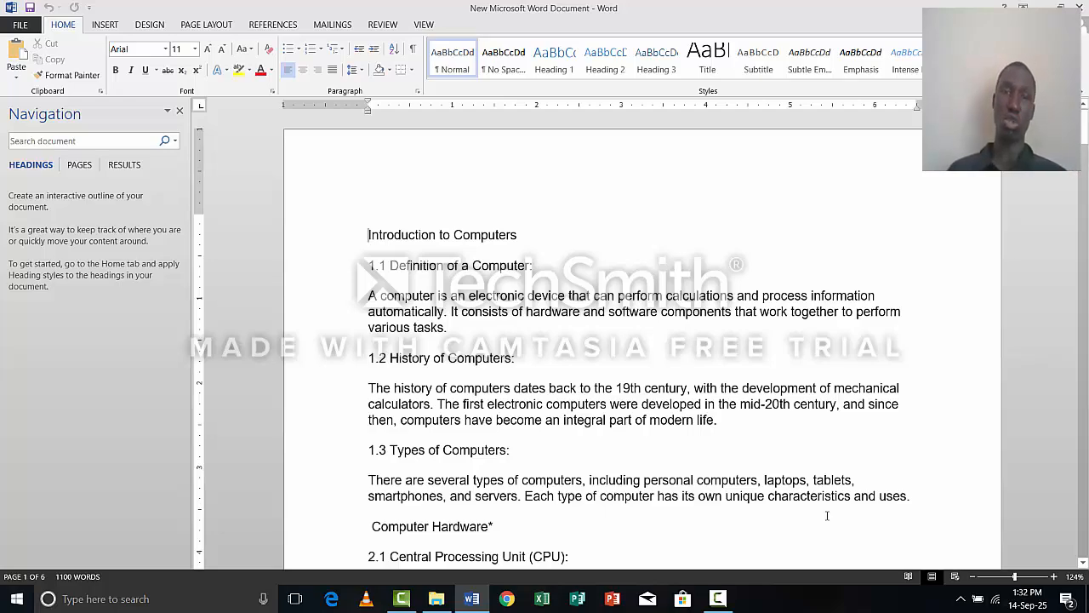
left_click(826, 515)
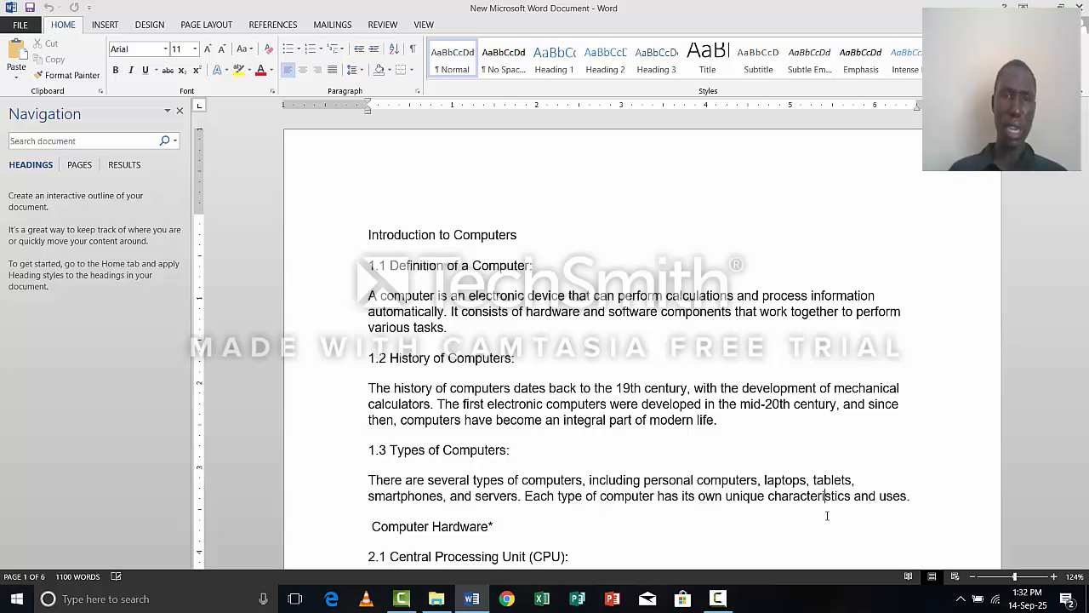
Insert "CHAPTER 1:" in front of the "Introduction to Computers" heading at the start of the document.
left_click(368, 235)
type("CC")
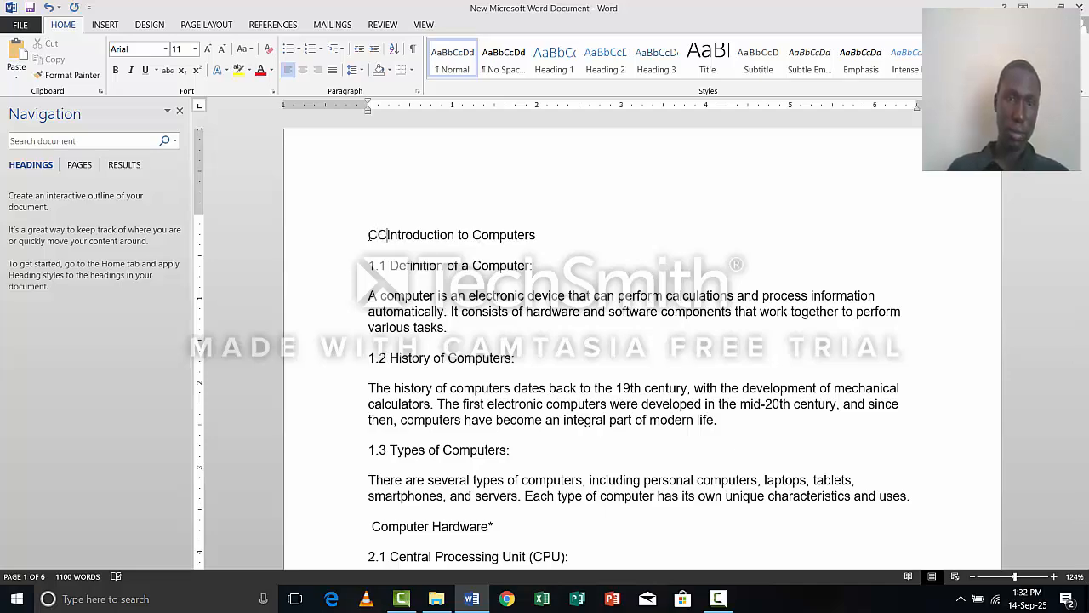
key("BackSpace")
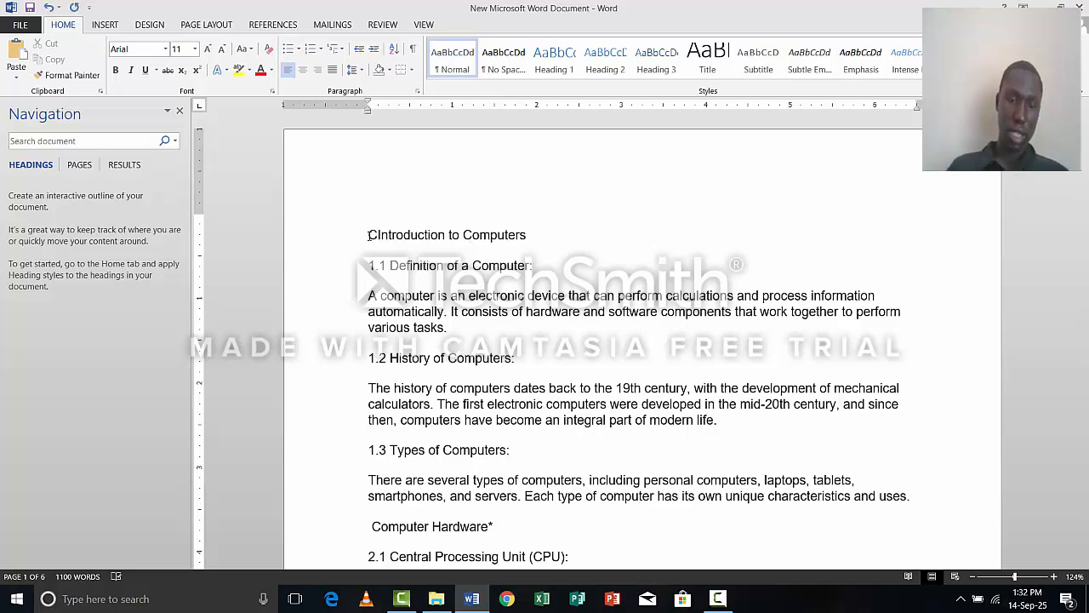
type("HAPTER")
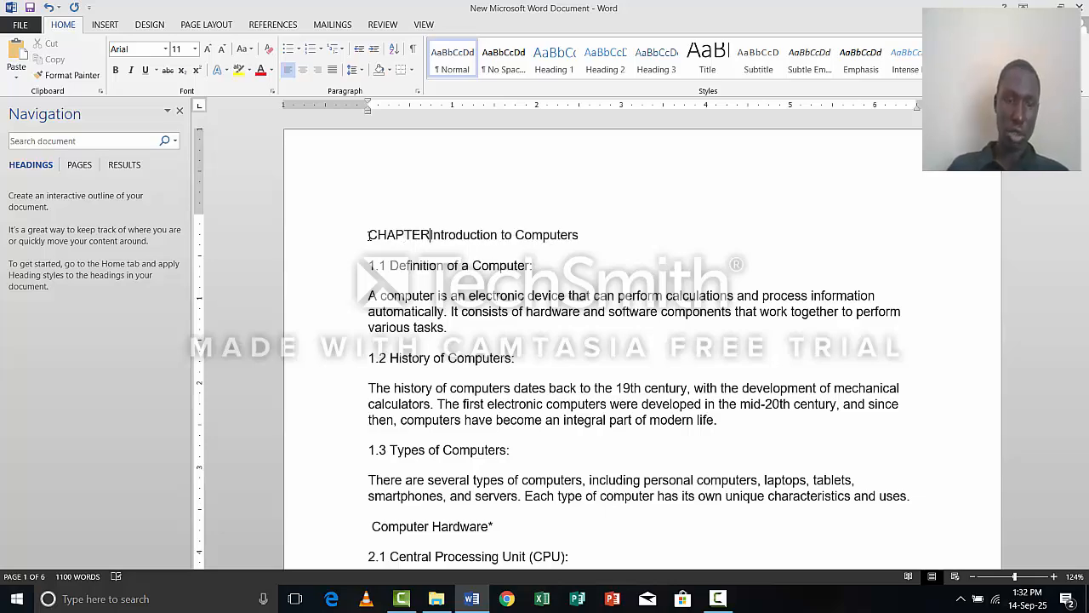
type(" 1")
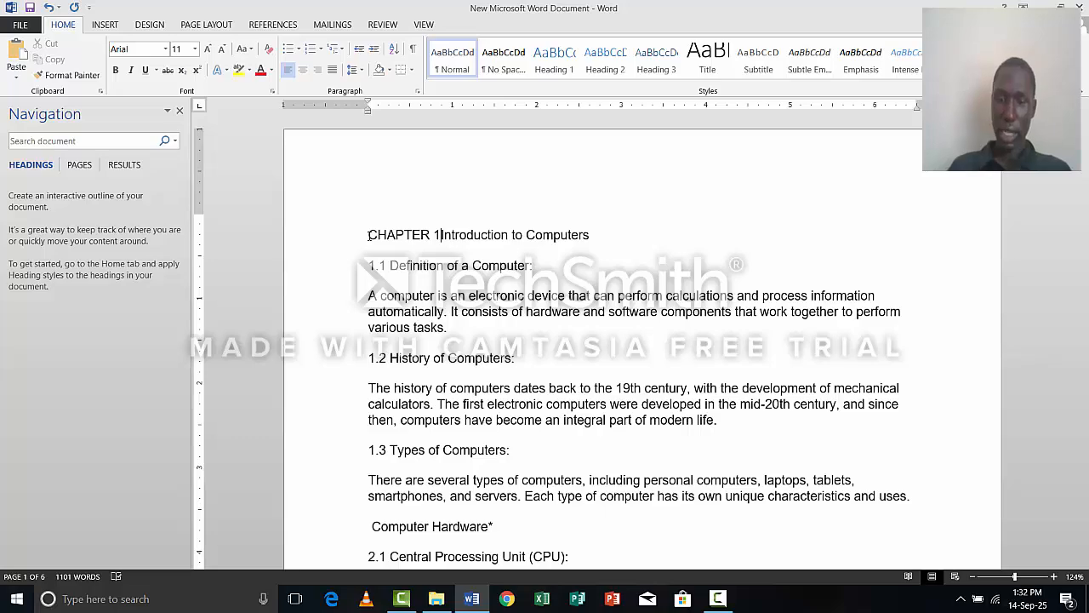
type(":")
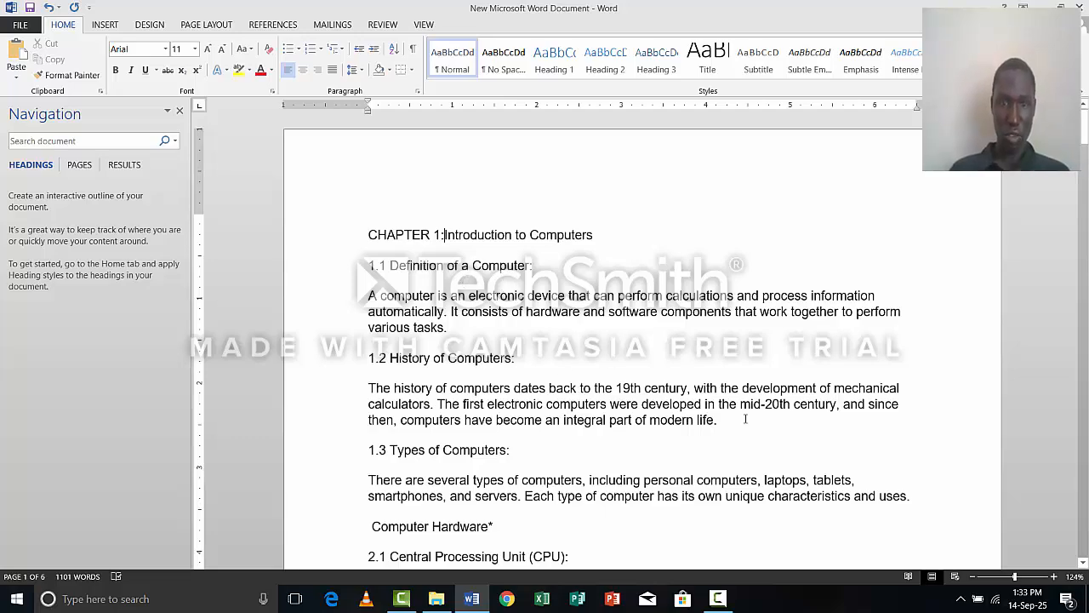
Insert "CHAPTER 2:" in front of the "Computer Hardware" heading above section 2.1.
left_click(1084, 564)
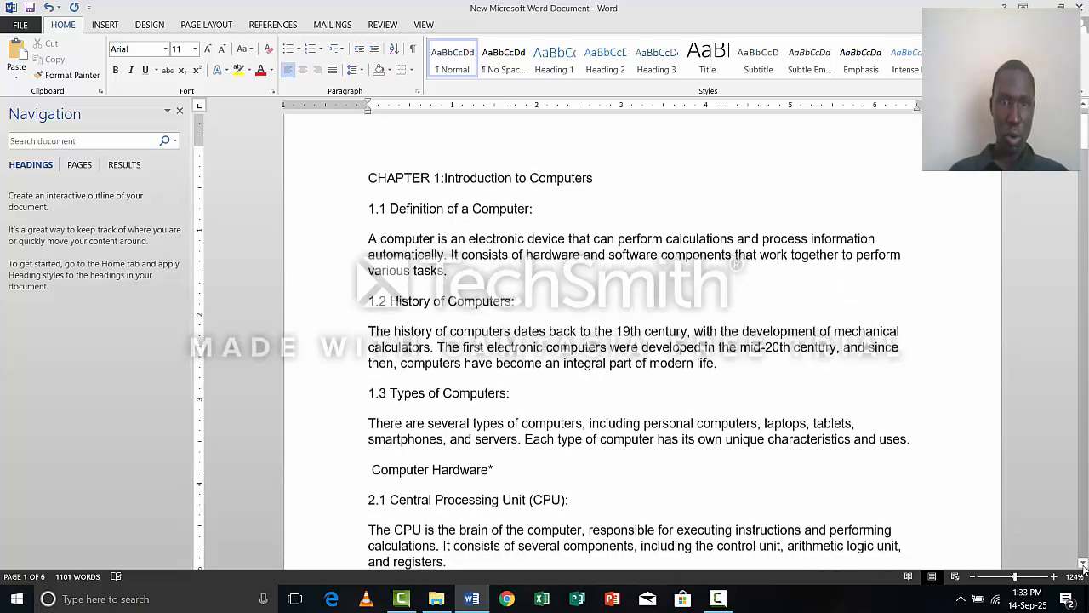
left_click(1084, 564)
left_click(1083, 565)
left_click(1084, 564)
left_click(1083, 564)
left_click(1083, 564)
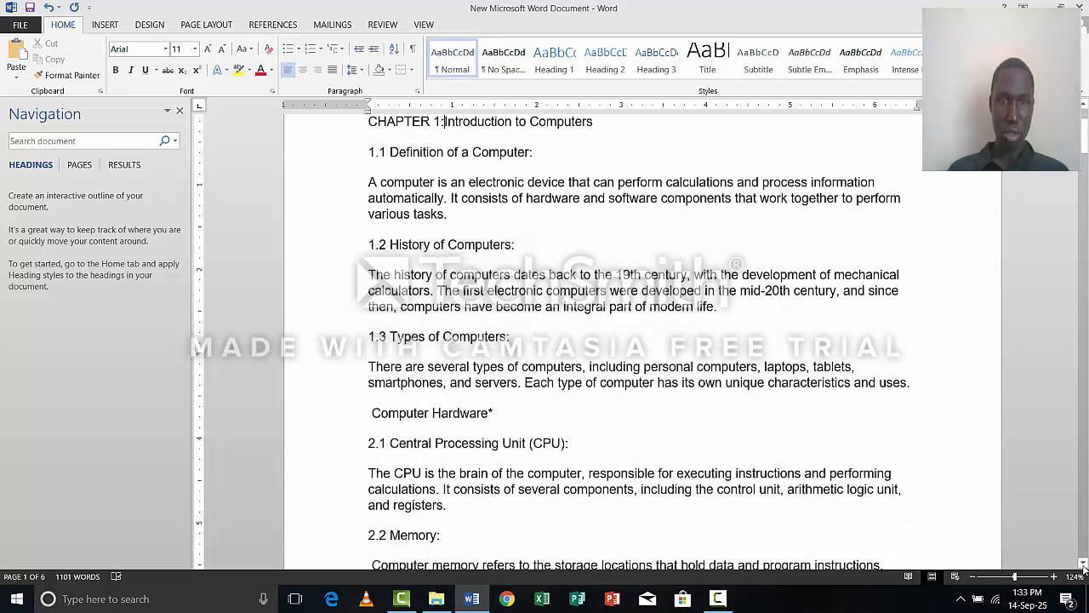
left_click(1083, 564)
left_click(1083, 564)
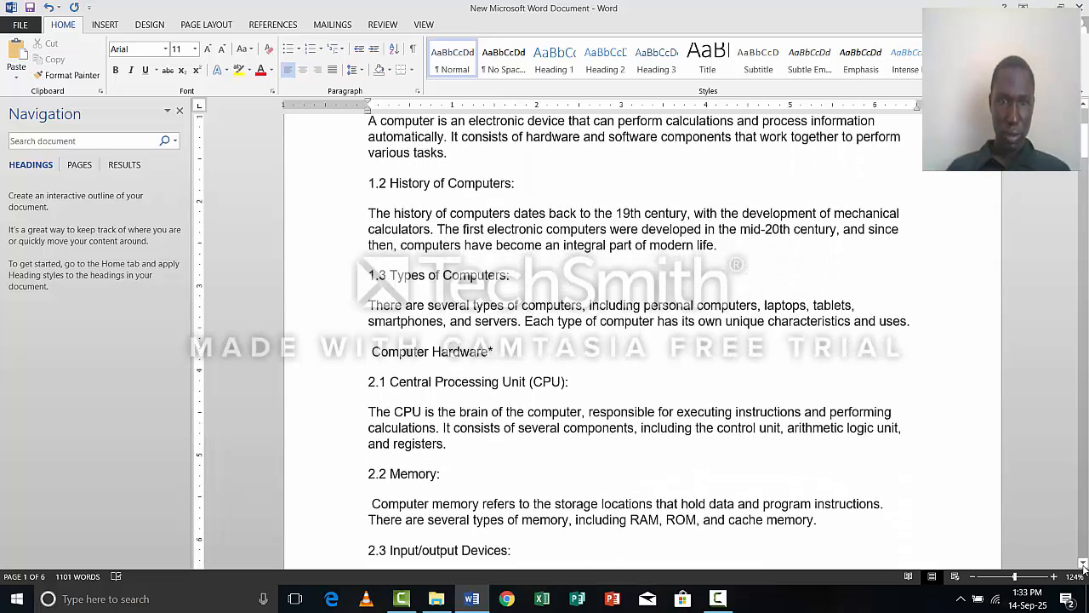
left_click(1083, 564)
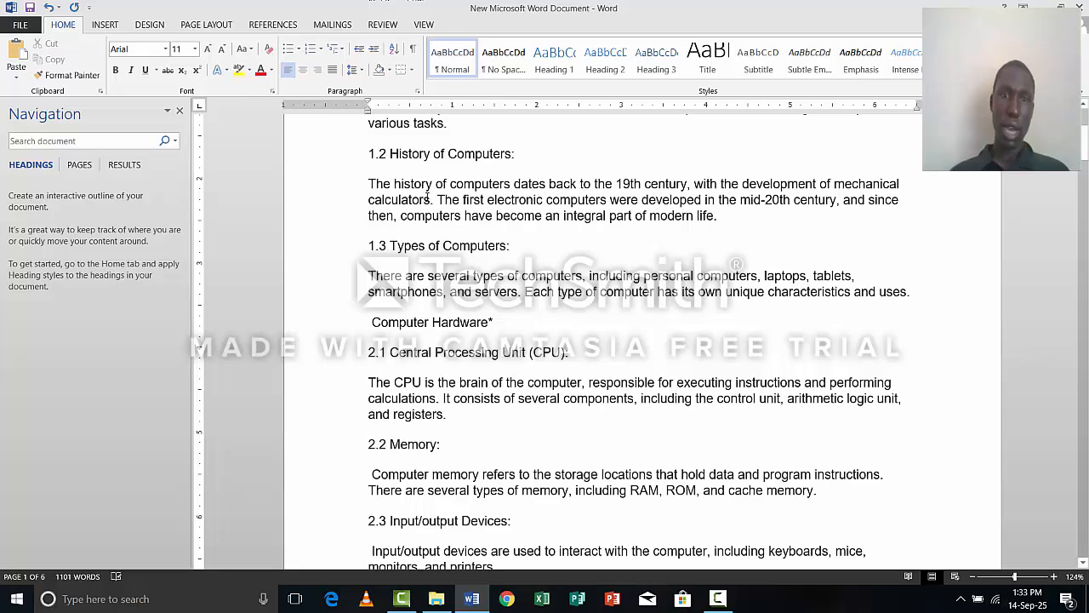
left_click(368, 327)
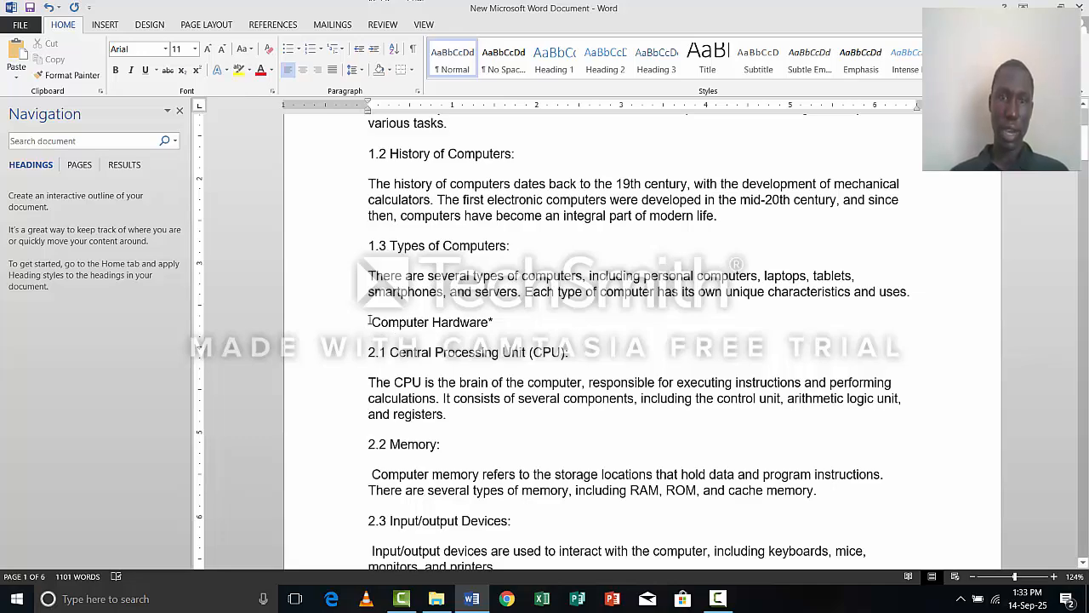
type("C ")
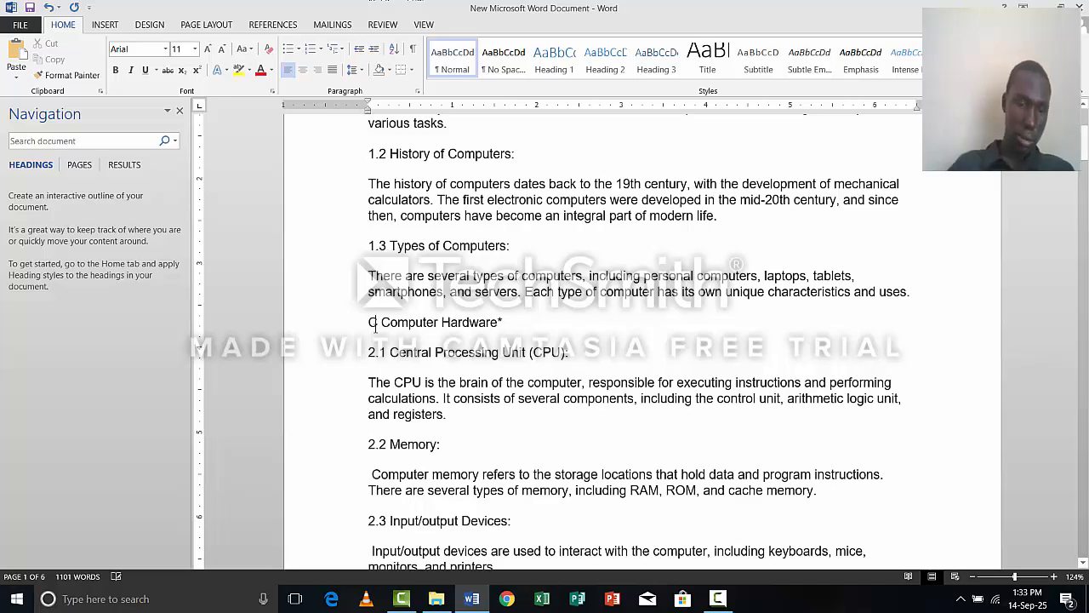
type("HA")
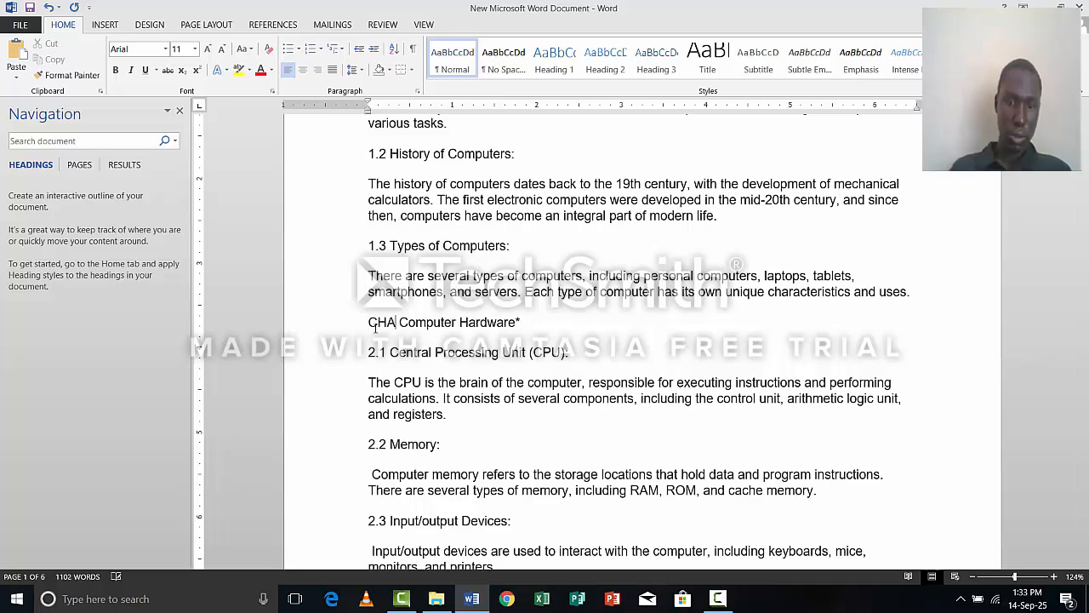
type("PTER2")
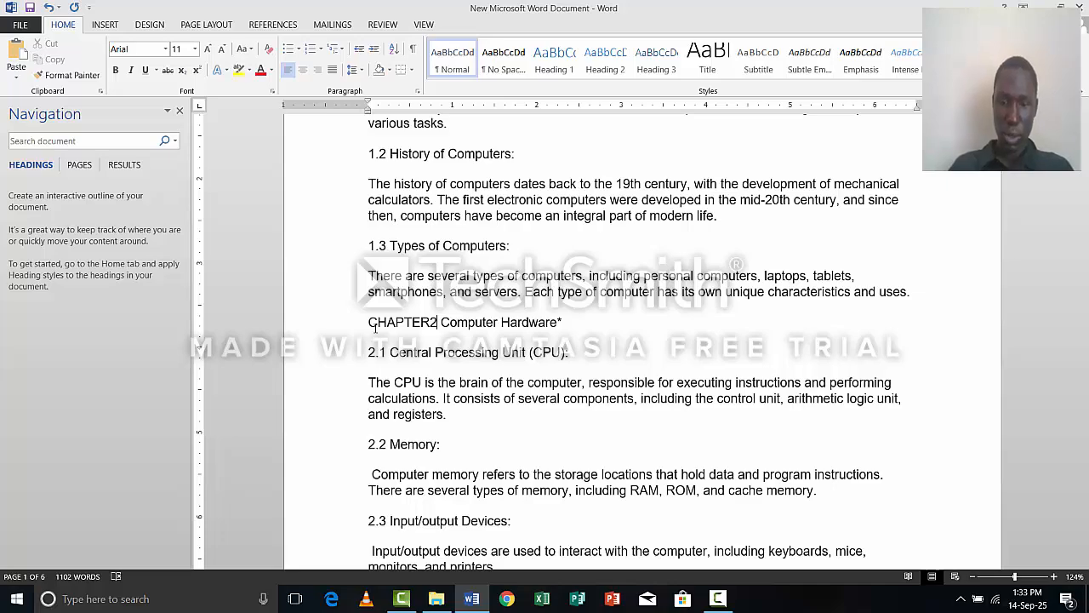
type(":")
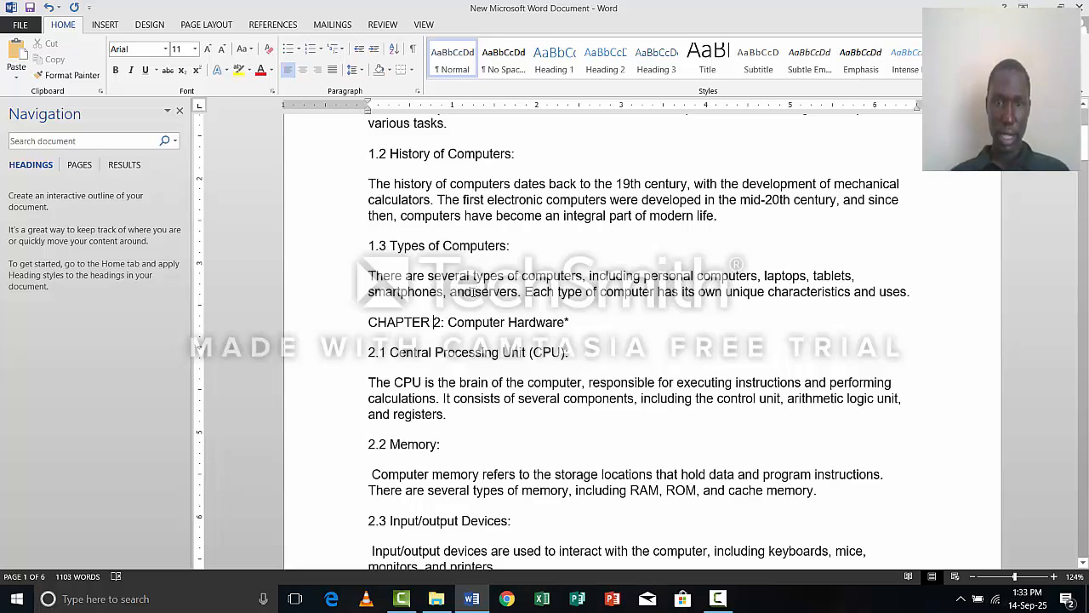
Insert "CHAPTER 3: " in front of the "Computer Software" heading above section 3.1.
scroll(468, 294, "down", 3)
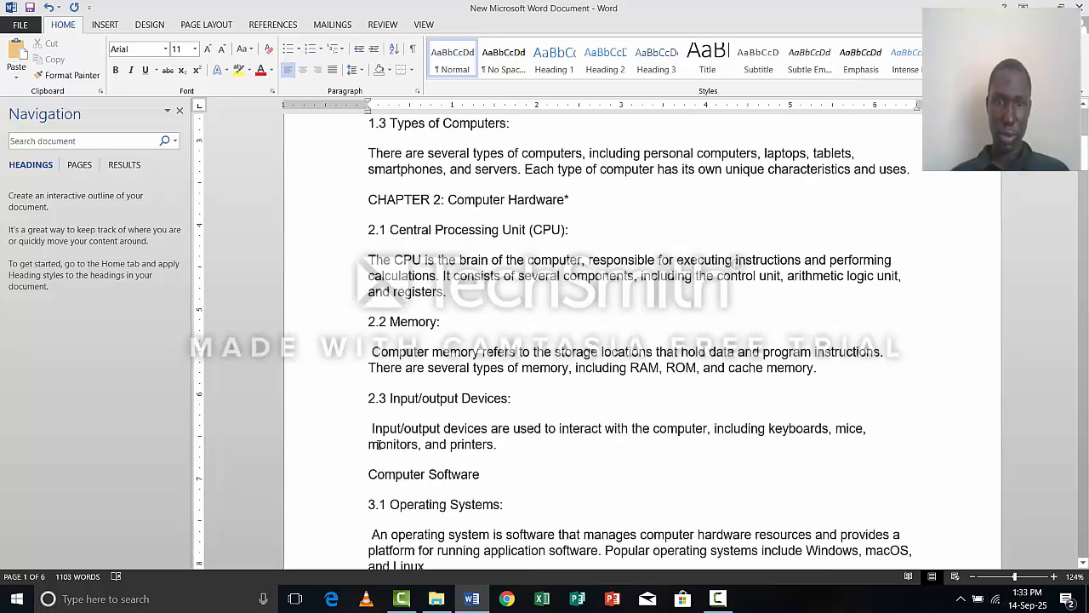
scroll(378, 443, "down", 1)
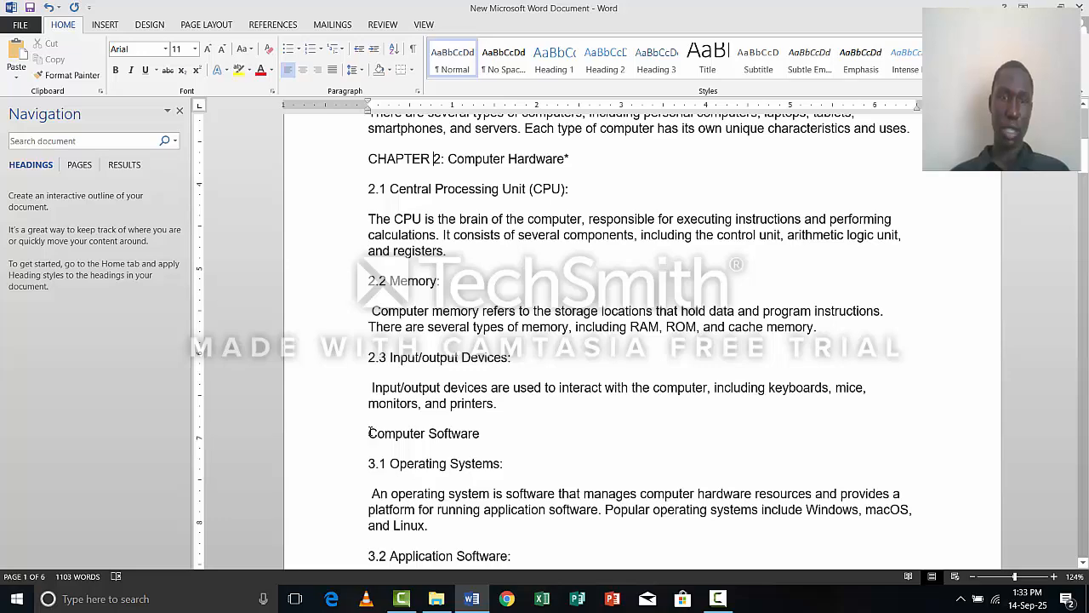
left_click(370, 433)
type("CHAP")
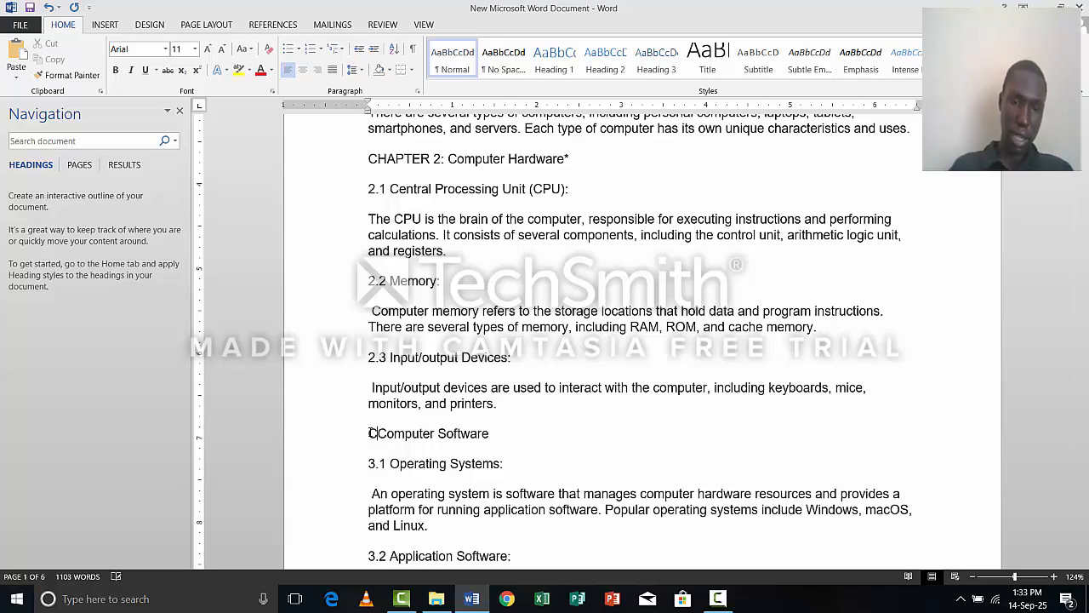
type("TER3")
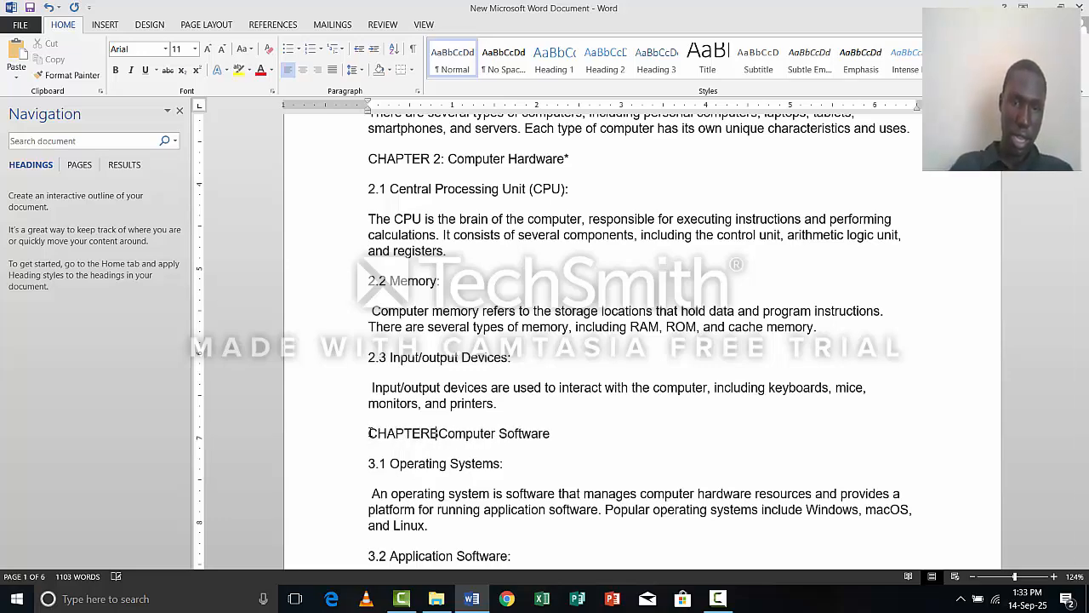
key("BackSpace")
type("3")
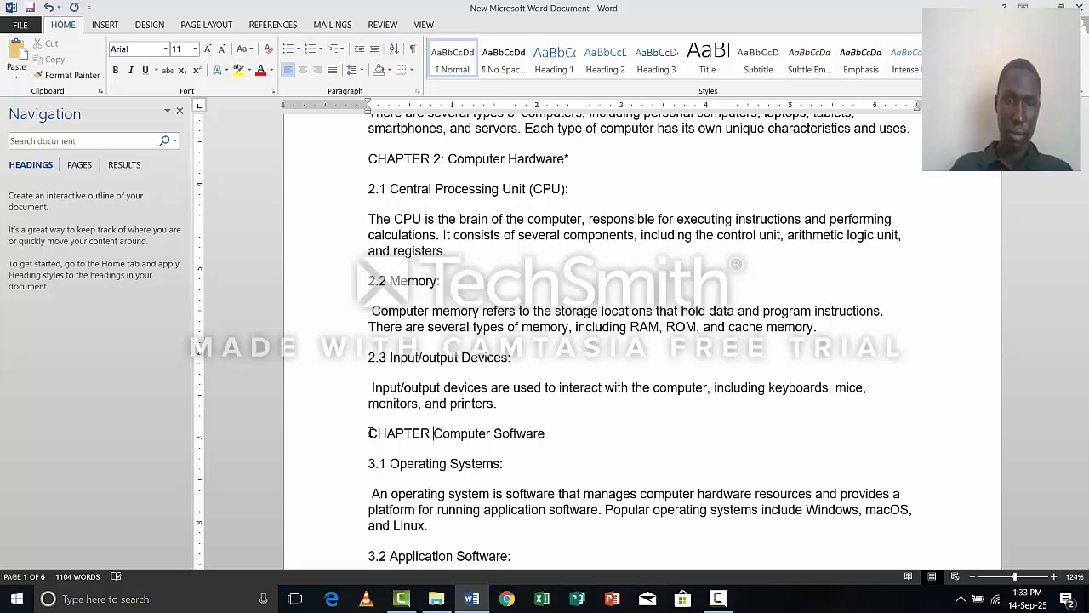
type(":")
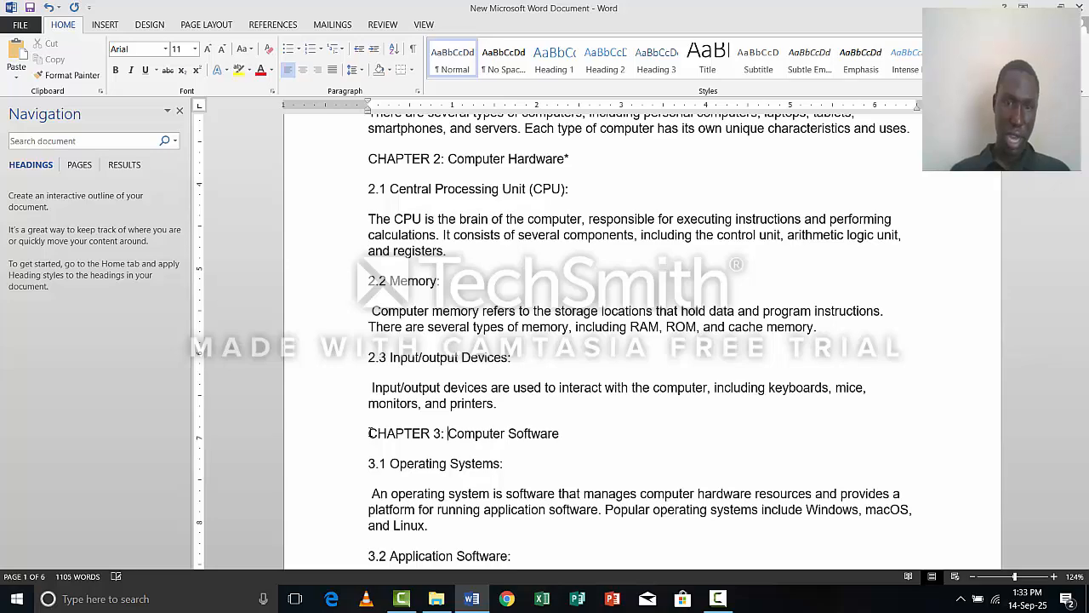
Replace the word "Page" with "CHAPTER" in the "Page 4: Computer Networking" heading, keeping the heading on its own line.
scroll(404, 432, "up", 1)
scroll(403, 432, "down", 4)
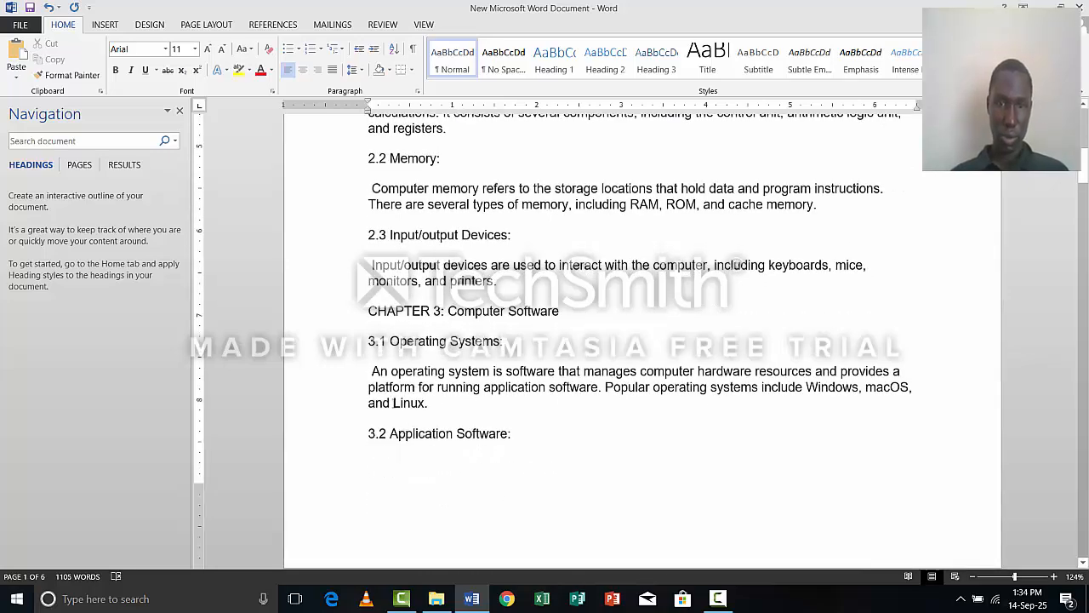
scroll(394, 403, "down", 8)
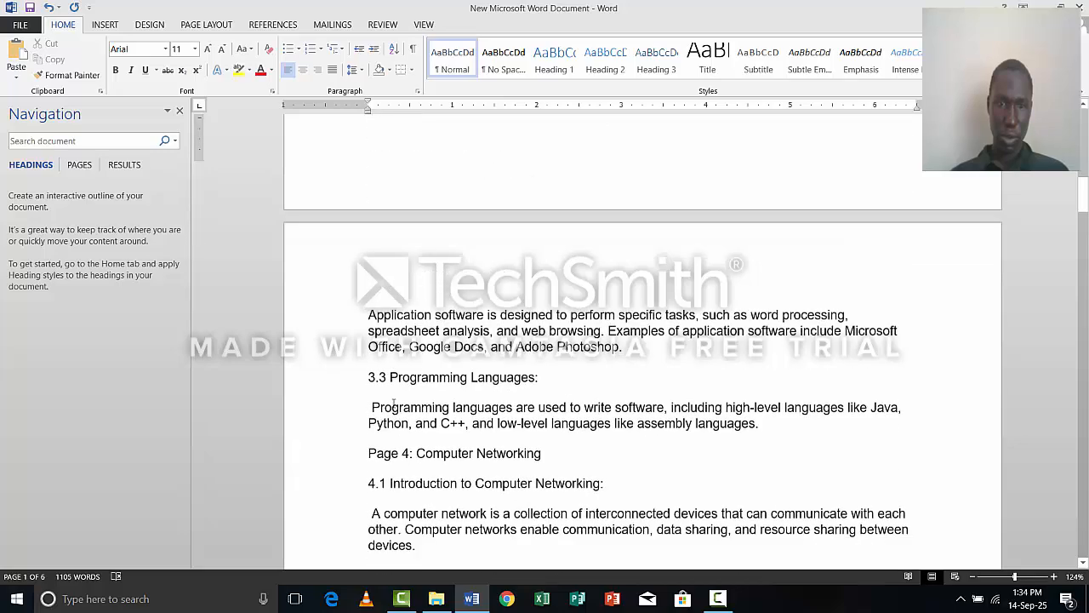
scroll(394, 403, "down", 1)
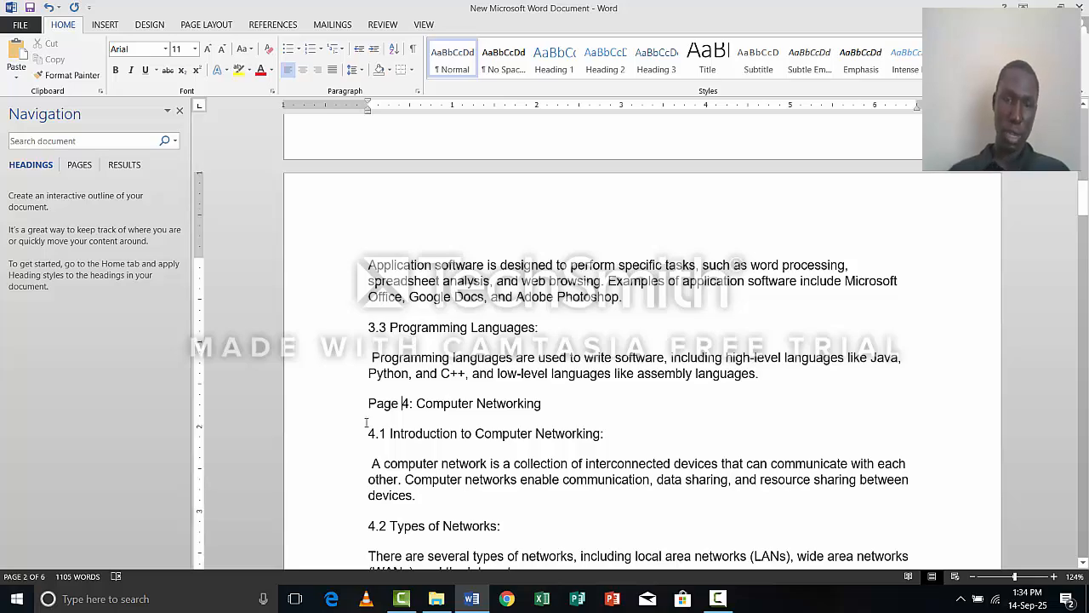
key("BackSpace")
key("BackSpace")
key("BackSpace")
key("BackSpace")
key("BackSpace")
key("BackSpace")
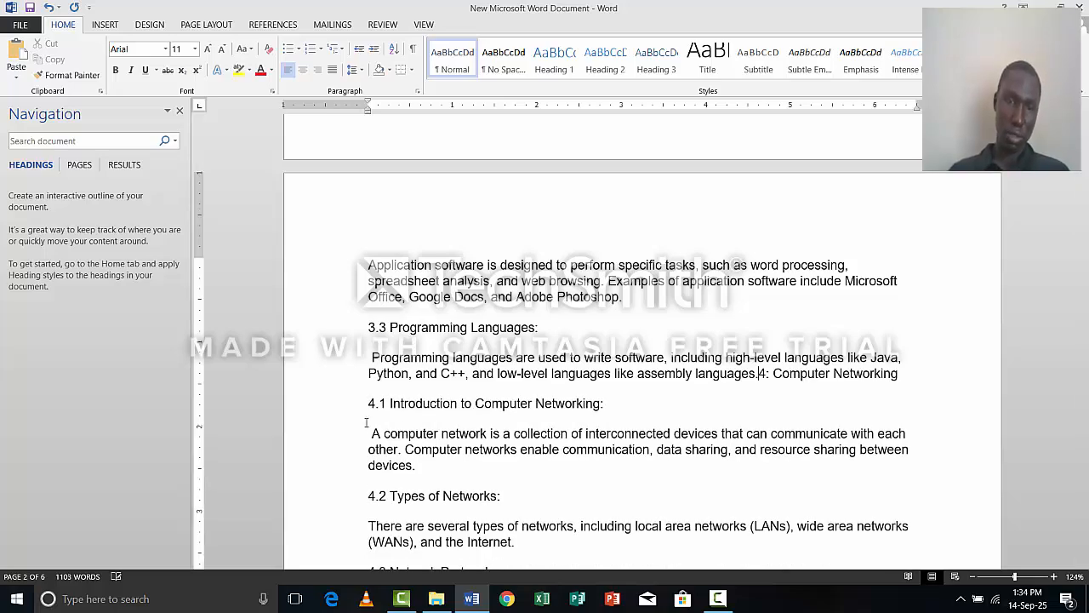
key("Return")
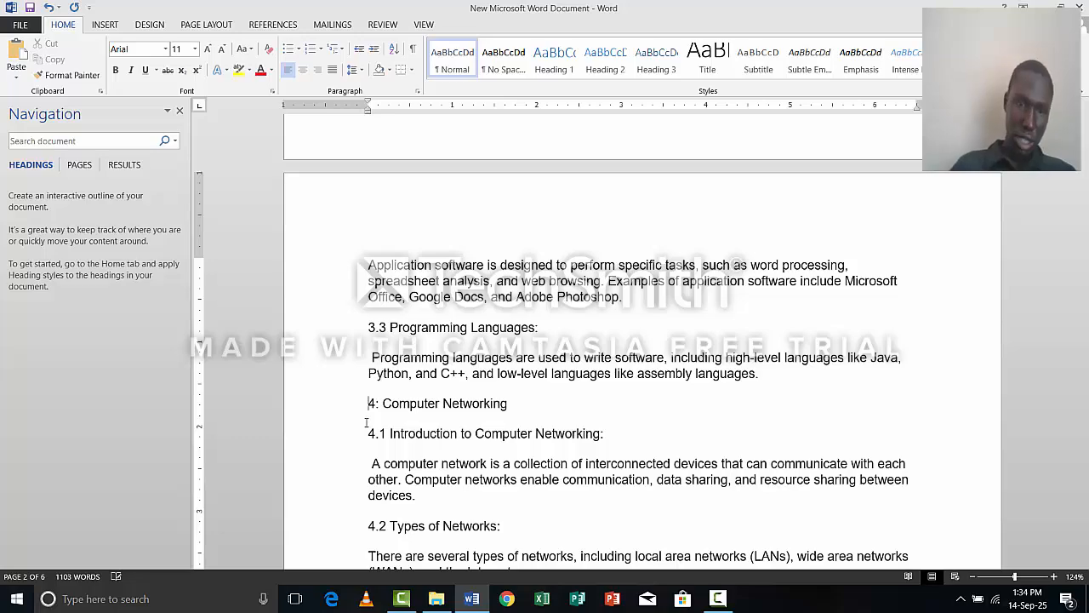
type("CHAPTR")
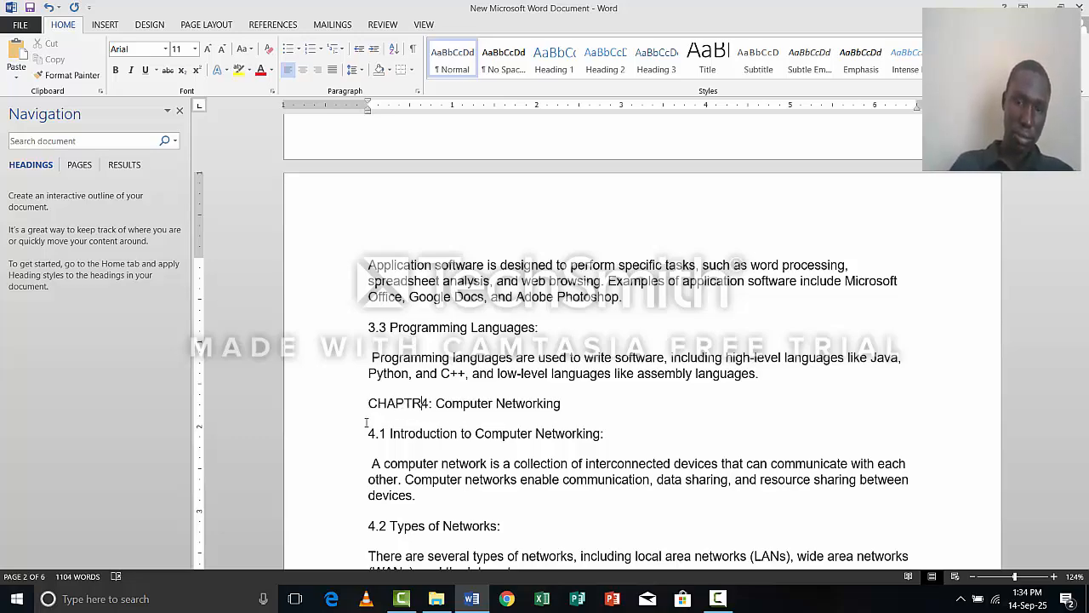
key("BackSpace")
type("ER")
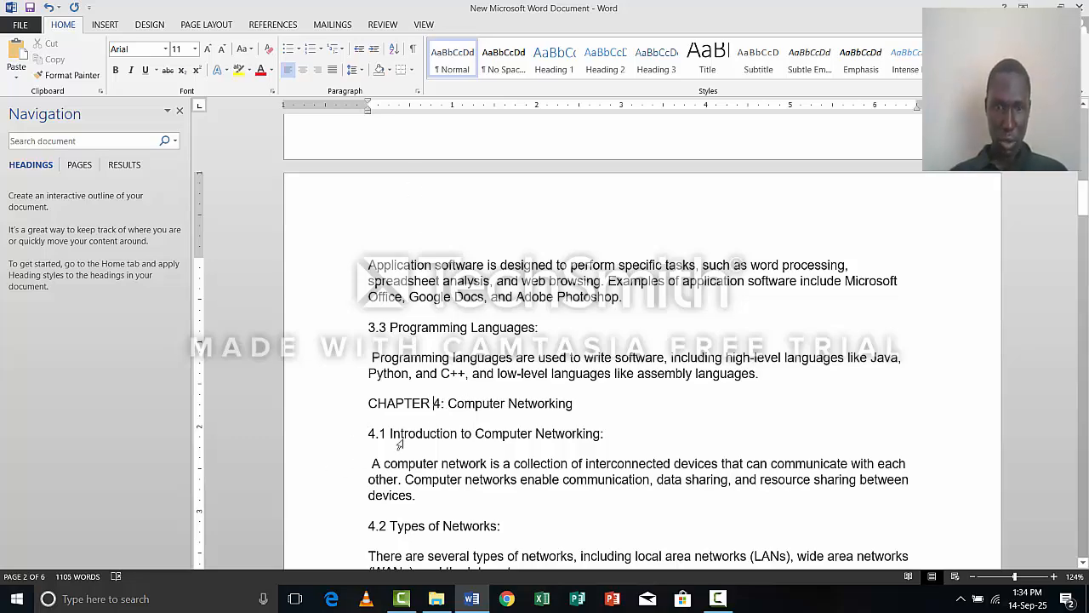
Insert "CHAPTER 5: " in front of the "Internet and Web Development" heading above section 5.1.
scroll(402, 443, "down", 7)
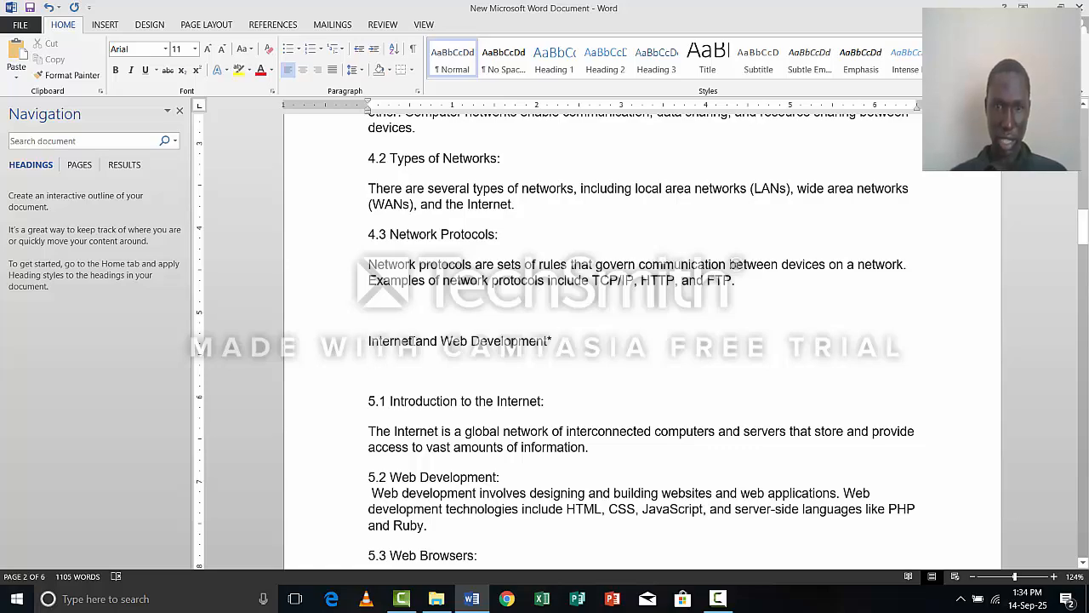
left_click(368, 344)
type("CAH[")
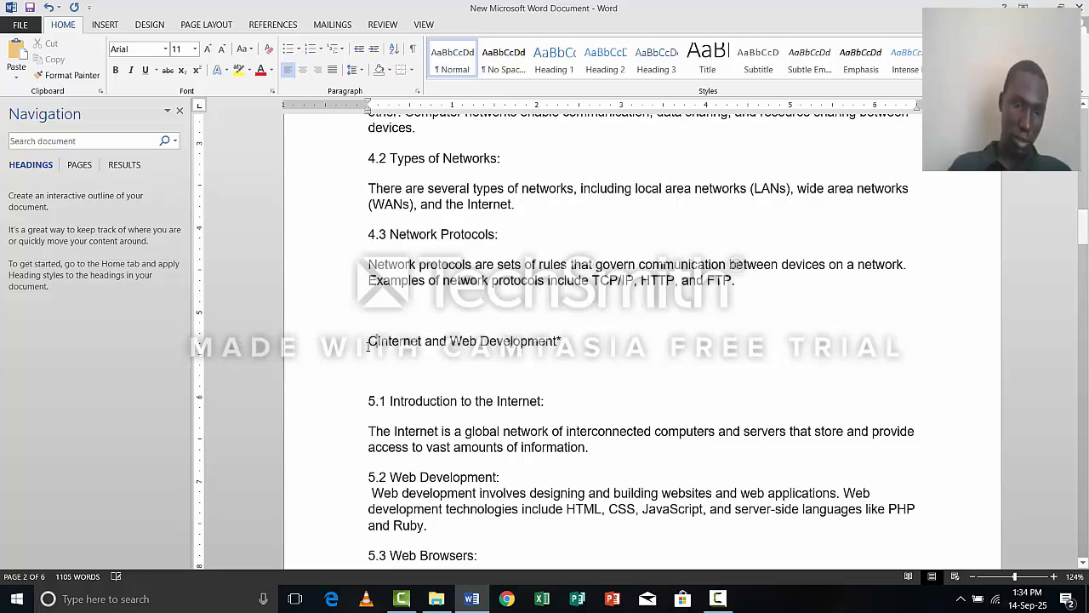
type("P")
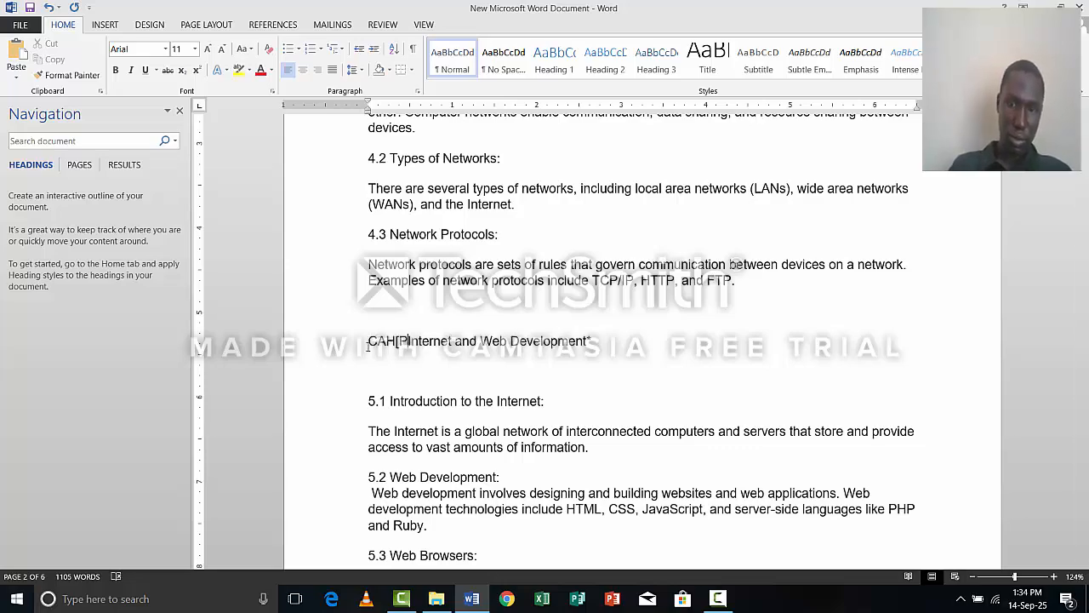
key("BackSpace")
key("BackSpace")
type("P")
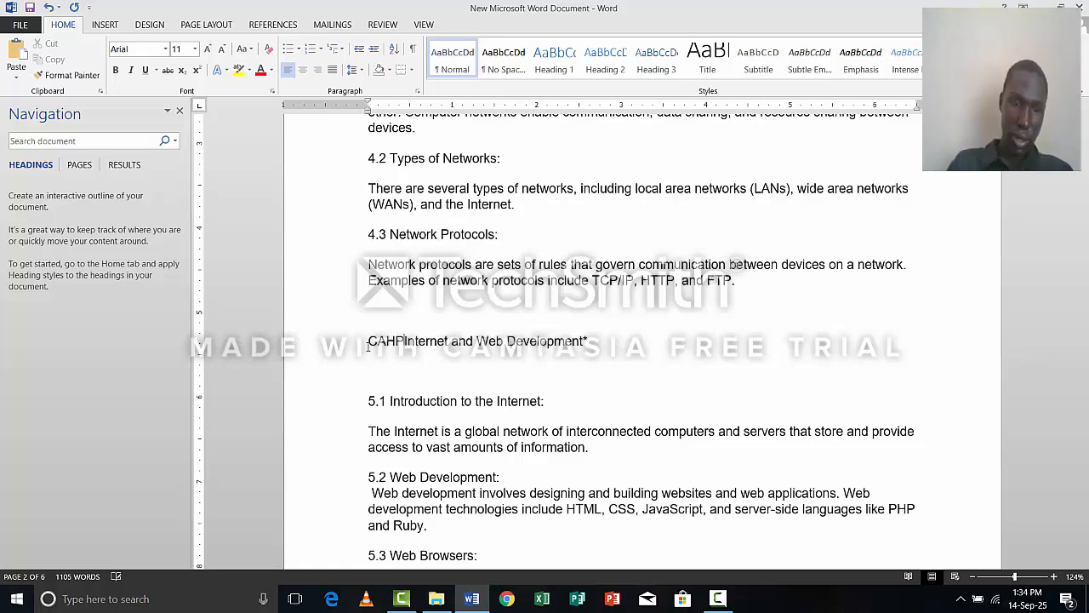
type("TER")
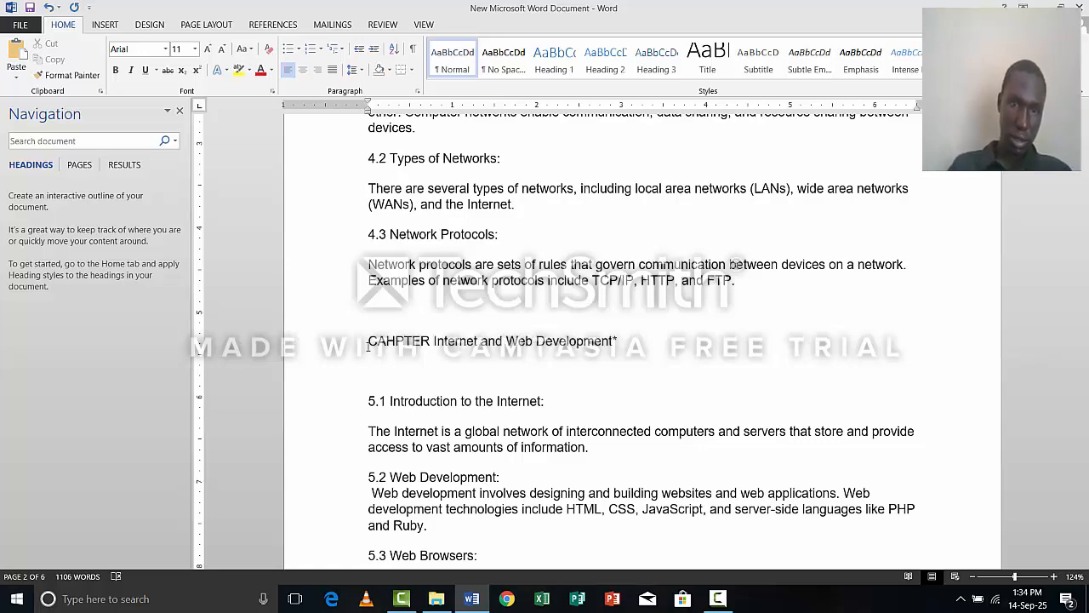
key("BackSpace")
key("BackSpace")
key("BackSpace")
key("BackSpace")
key("BackSpace")
key("BackSpace")
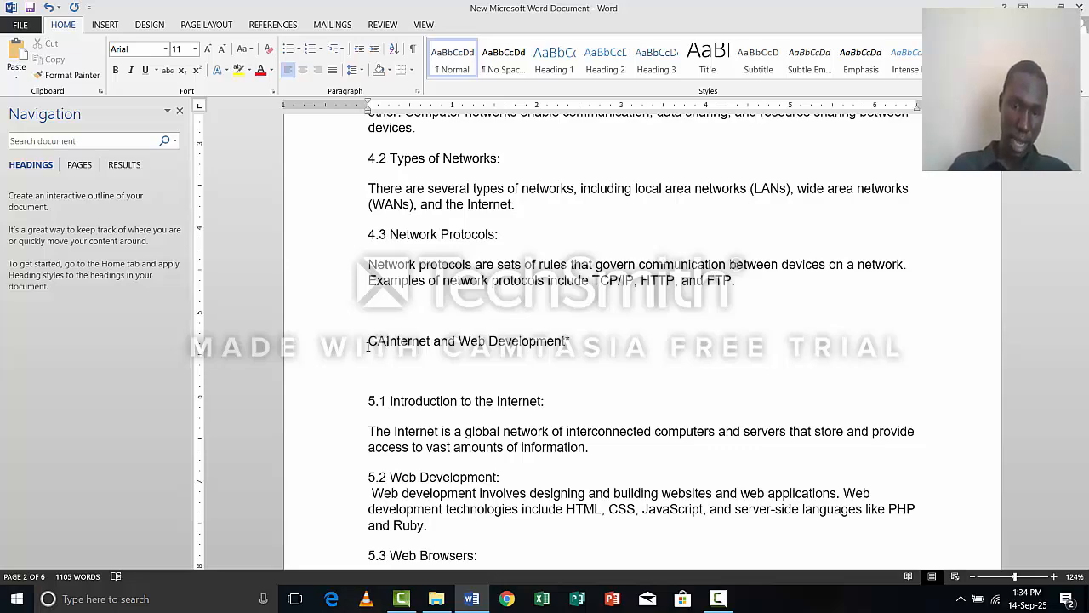
key("BackSpace")
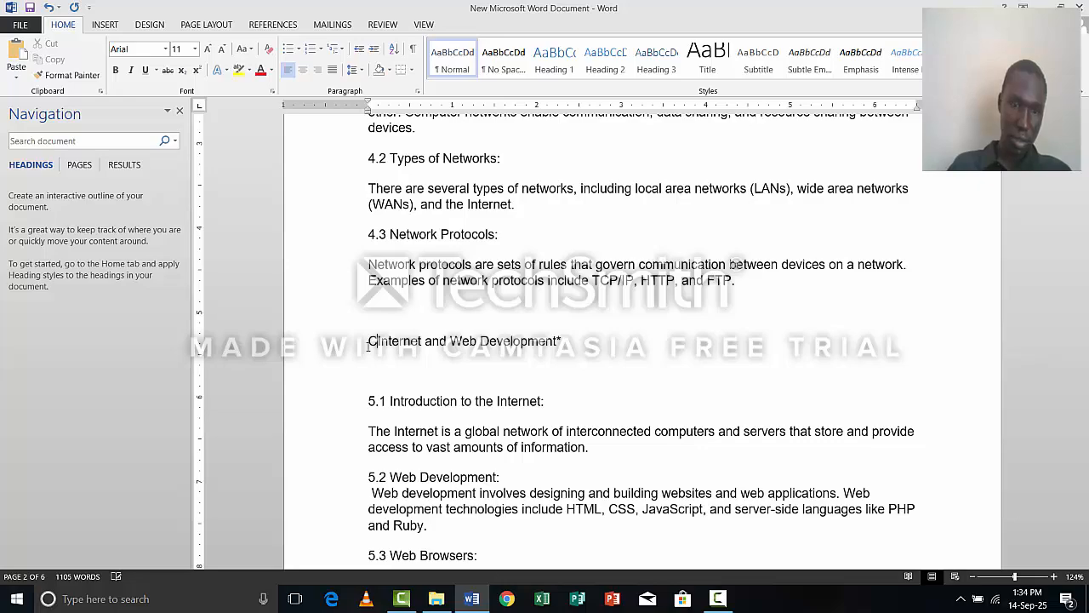
type("HAPTER")
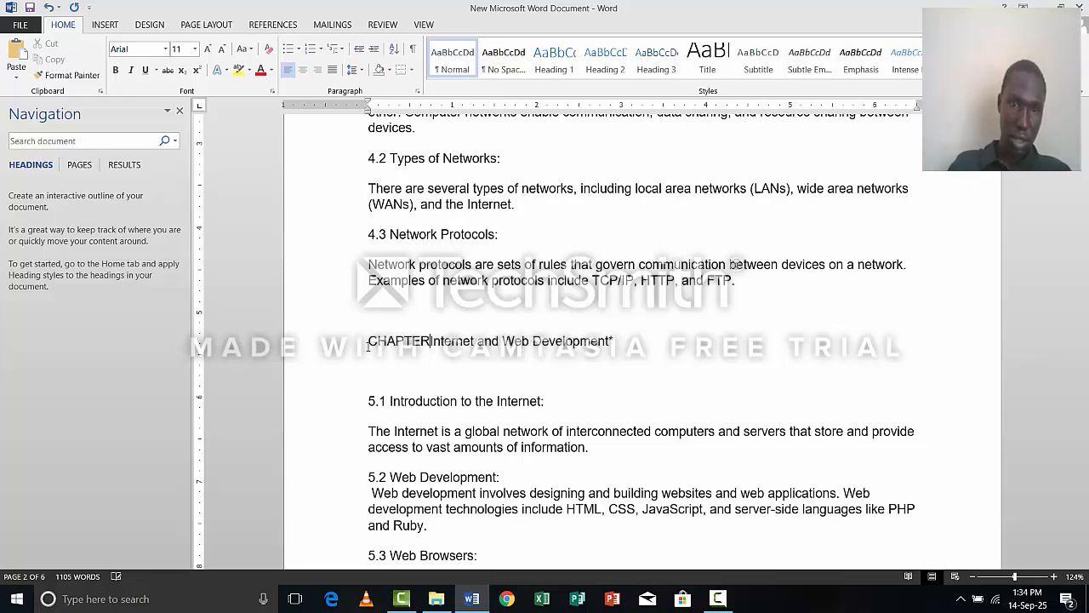
type(" 5")
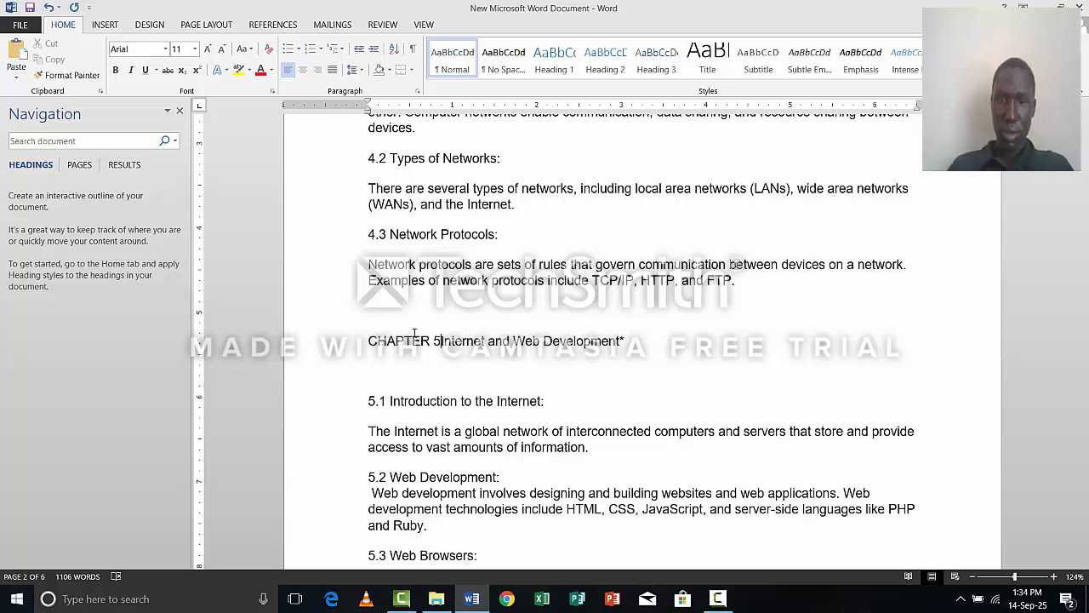
type(":")
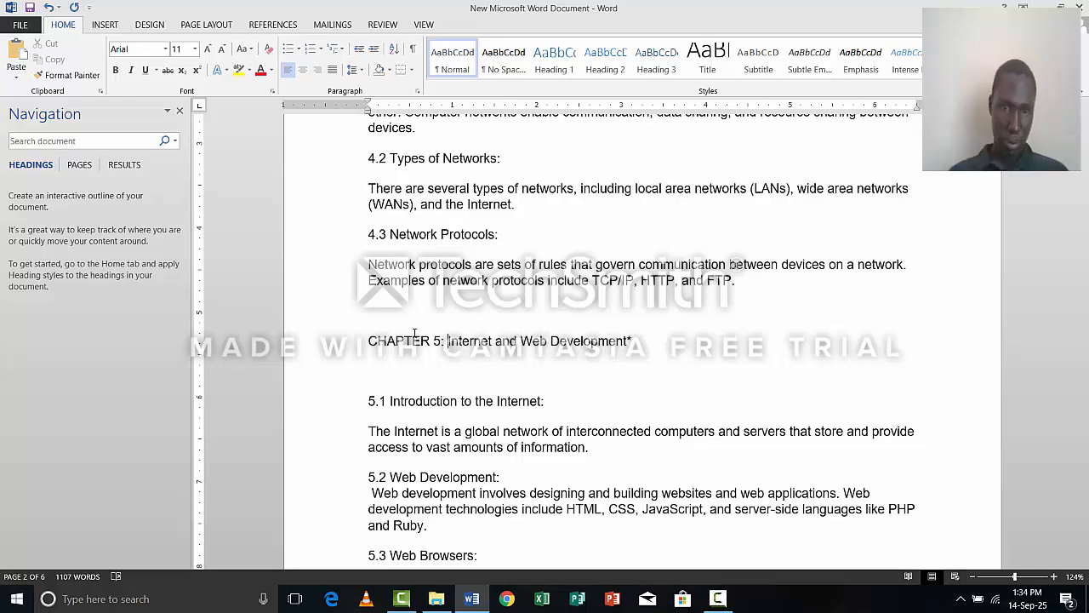
Insert "CHAPTER 6: " in front of the "Database Management Systems" heading above section 6.1.
scroll(398, 420, "down", 1)
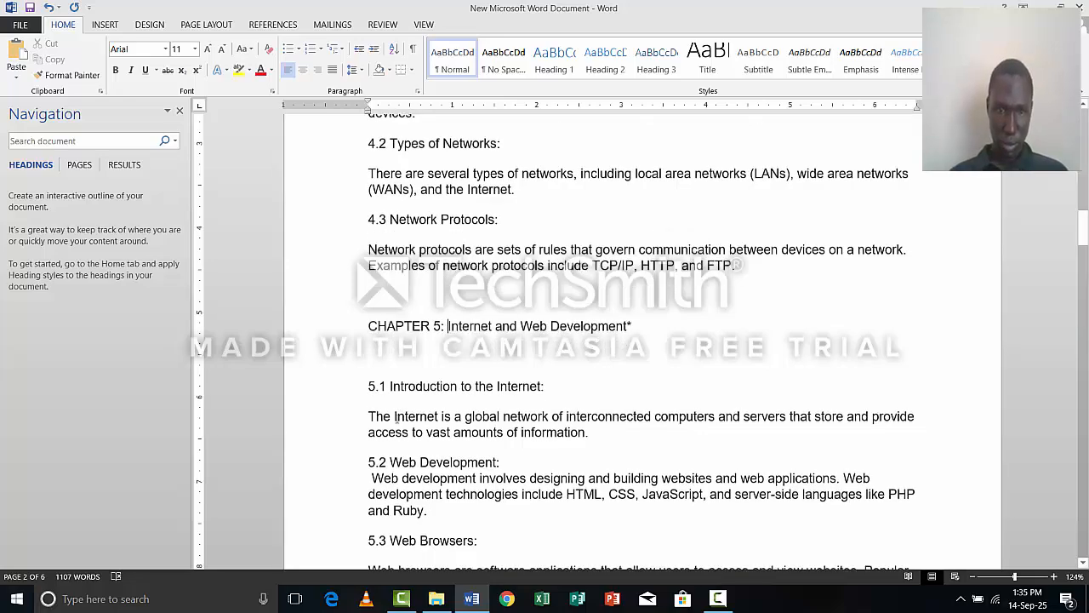
scroll(395, 422, "down", 5)
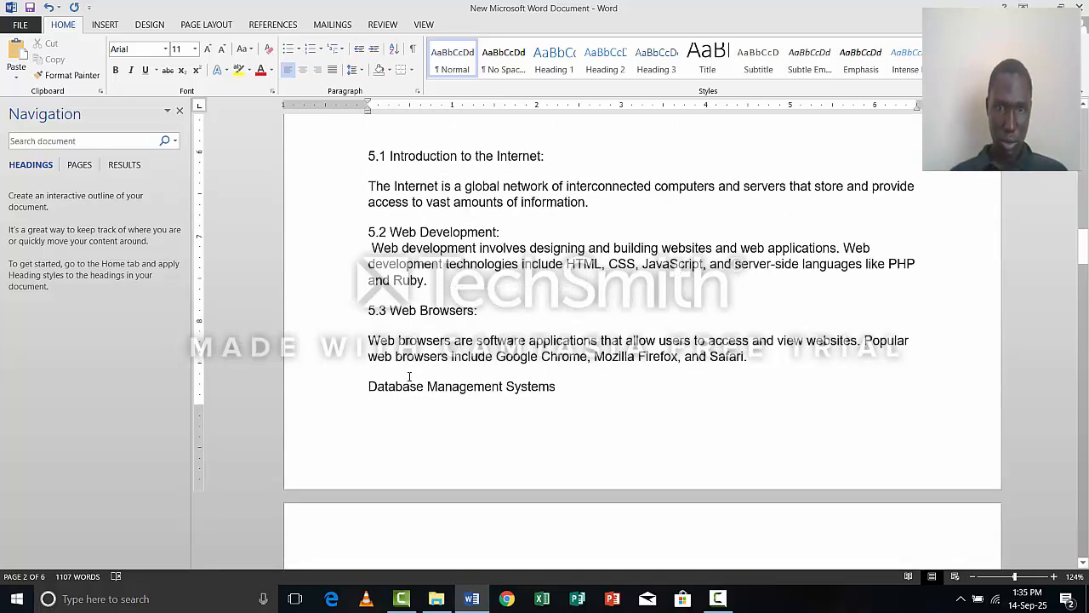
scroll(409, 376, "down", 4)
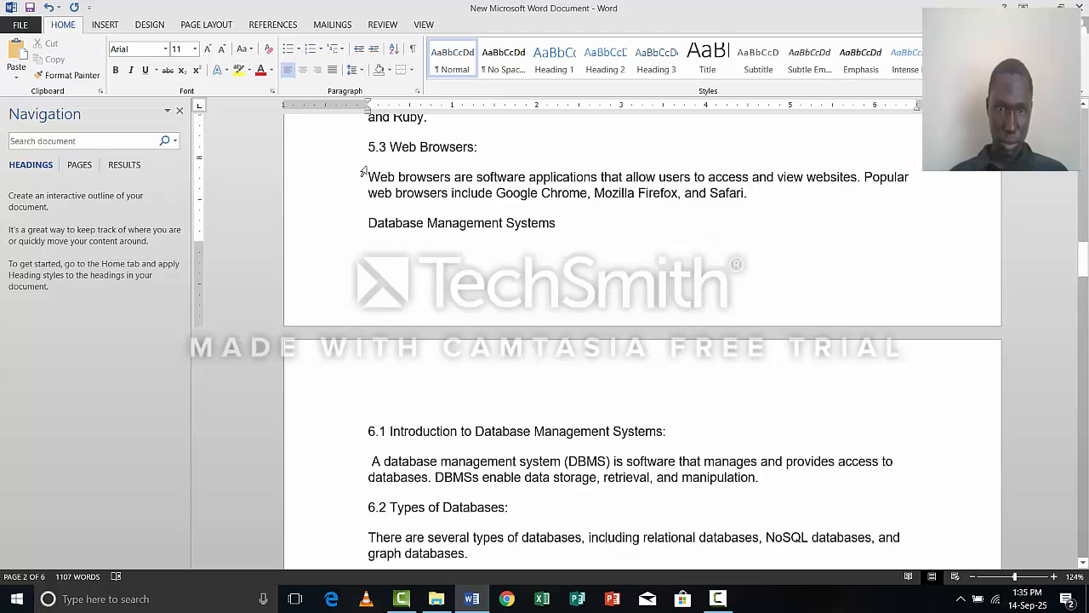
left_click(367, 225)
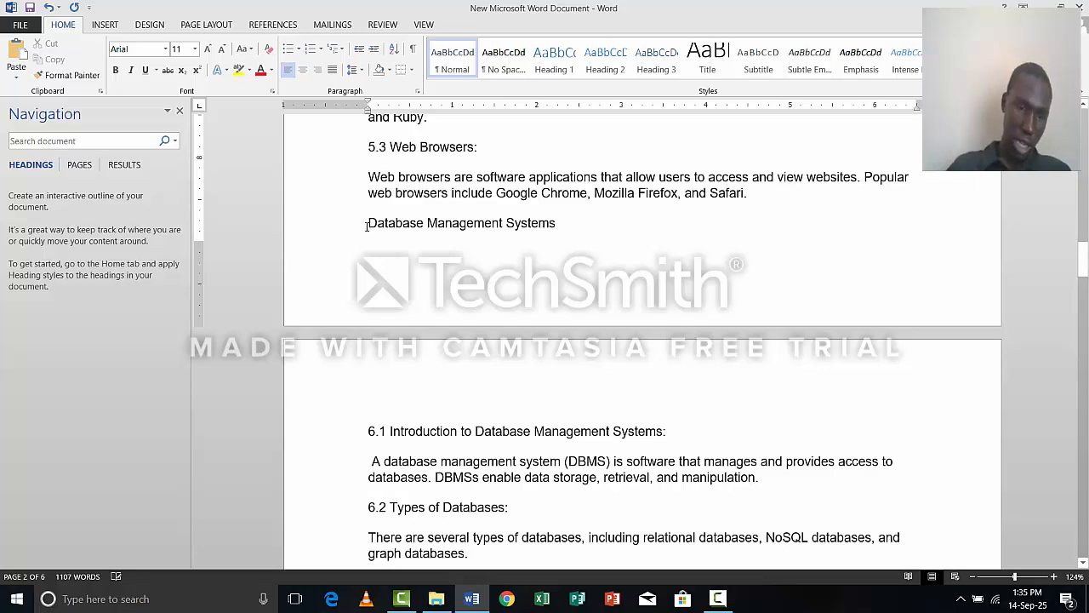
type("CHAPTE")
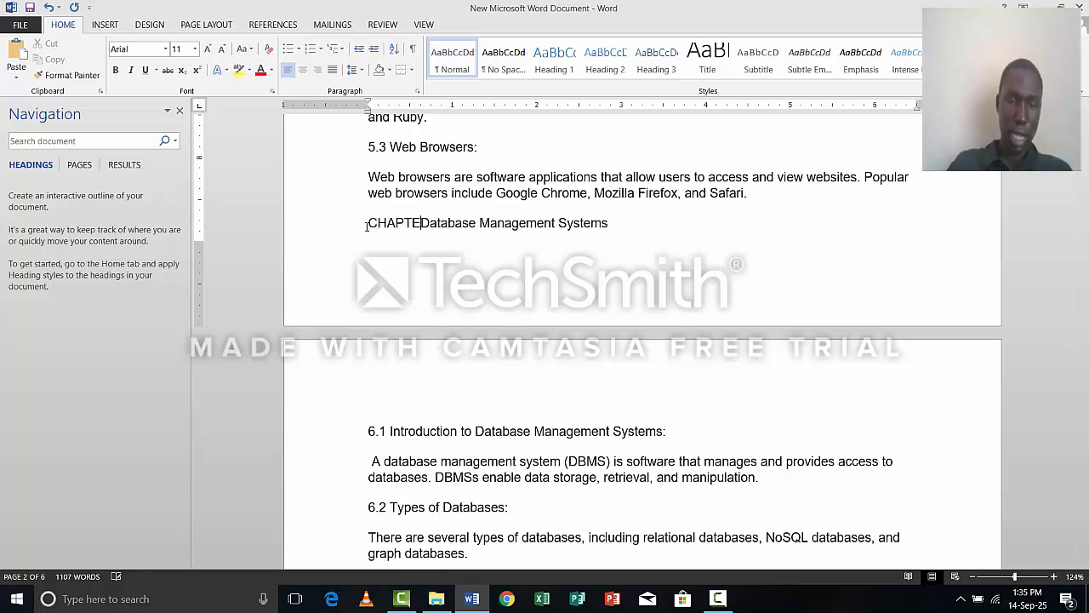
type("R ")
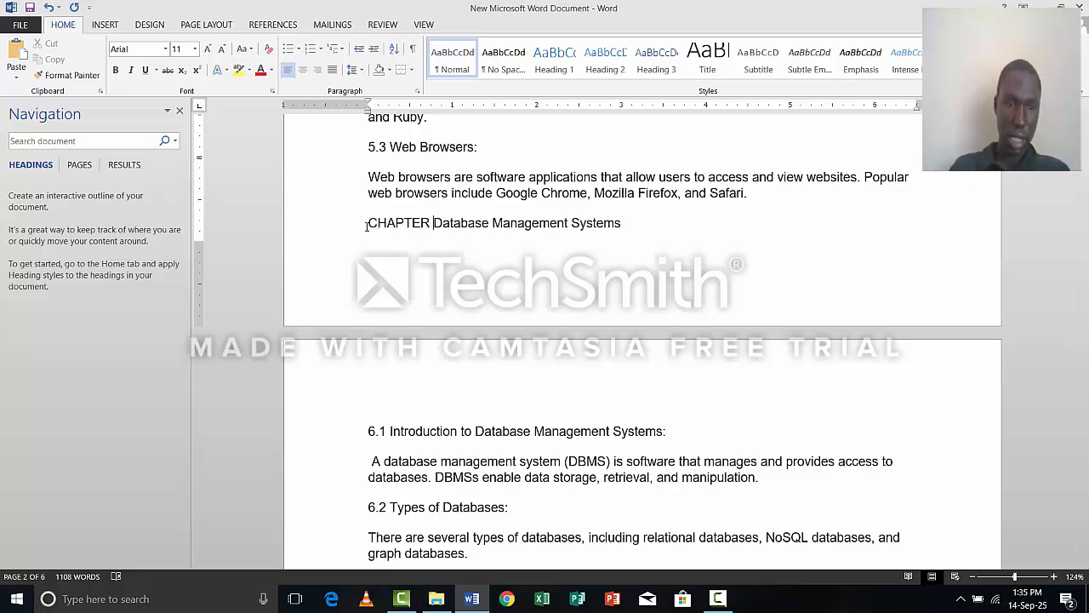
type("6:")
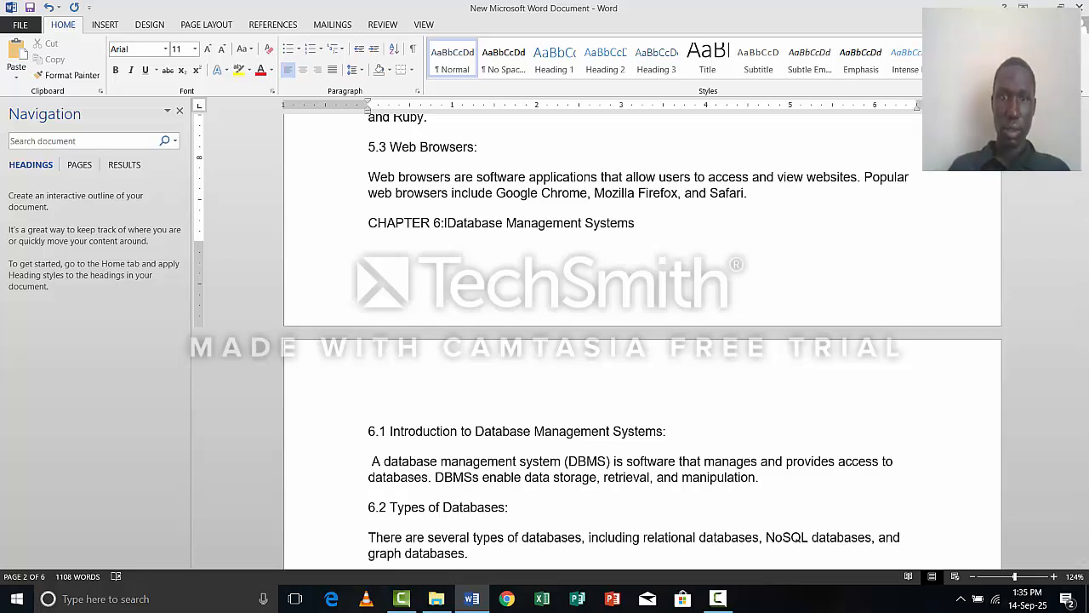
key("BackSpace")
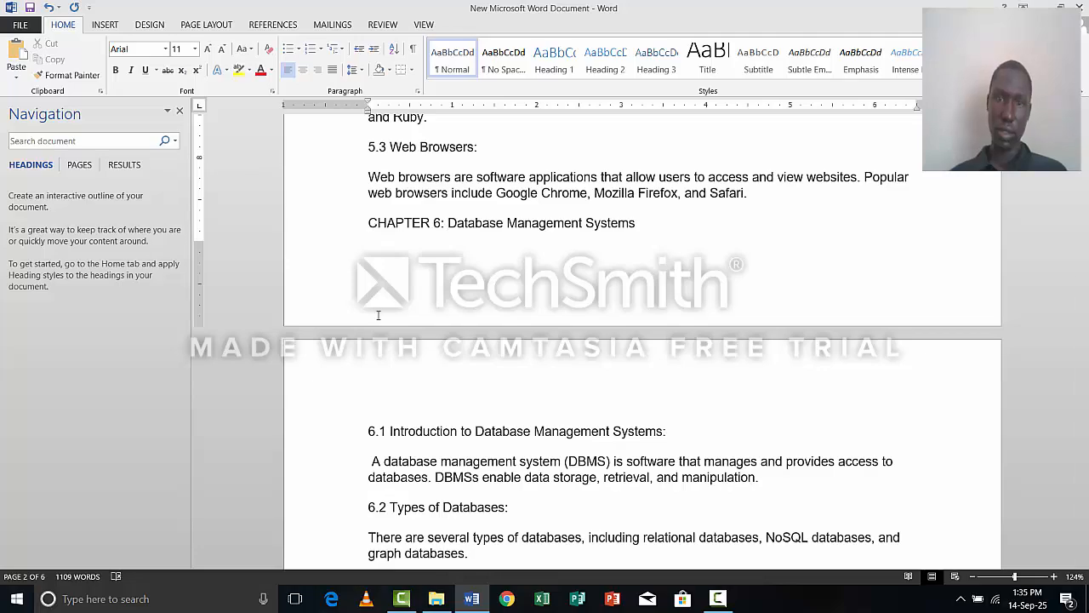
Insert "CHAPTER 7:" in front of the "Cyber security" heading above section 7.1.
scroll(378, 315, "down", 7)
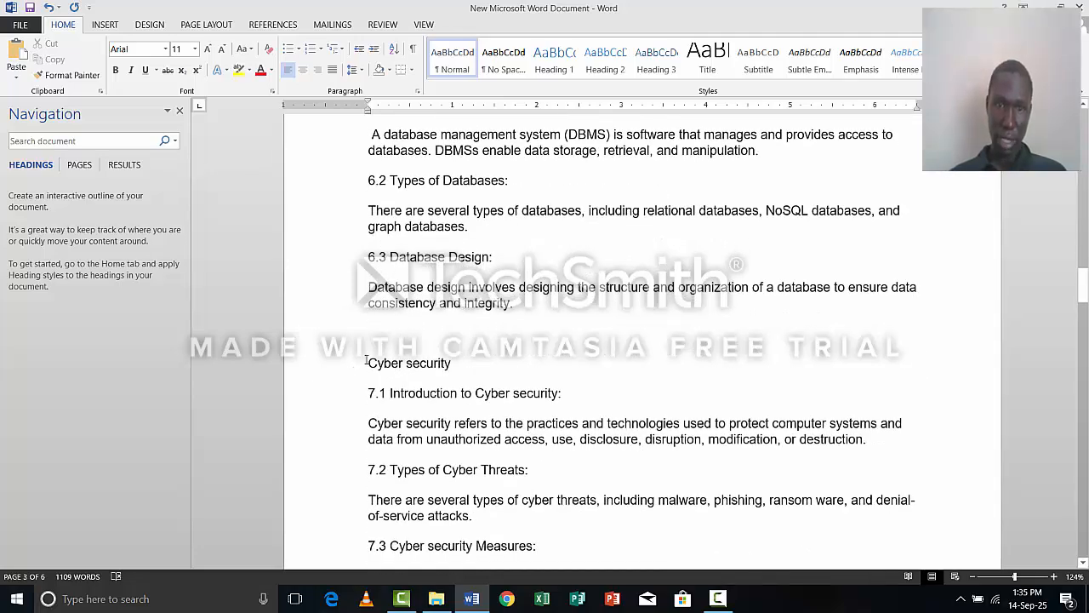
left_click(367, 361)
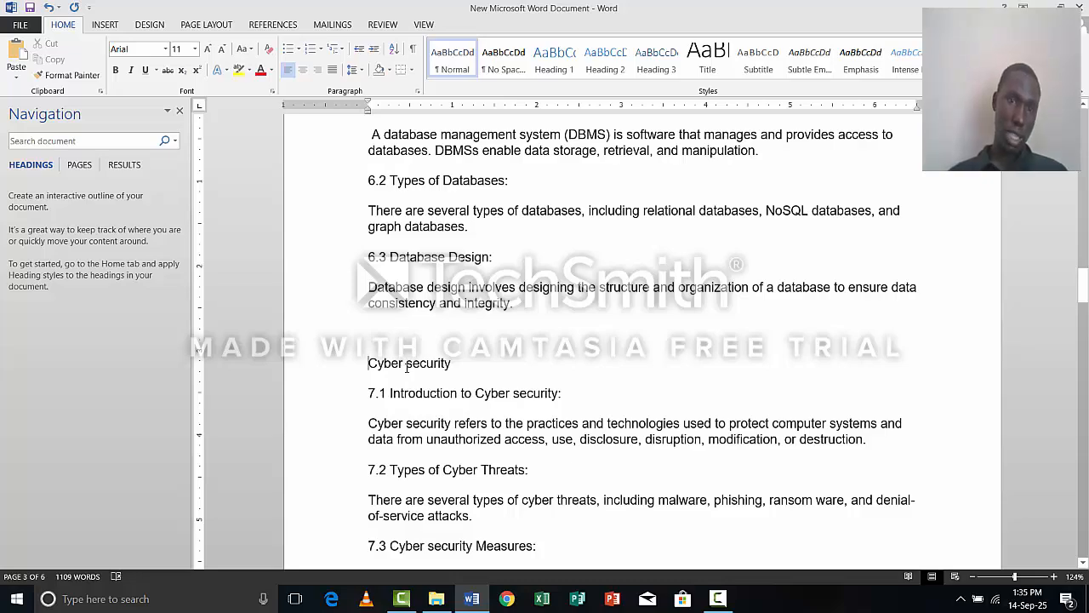
type("CHAPTER")
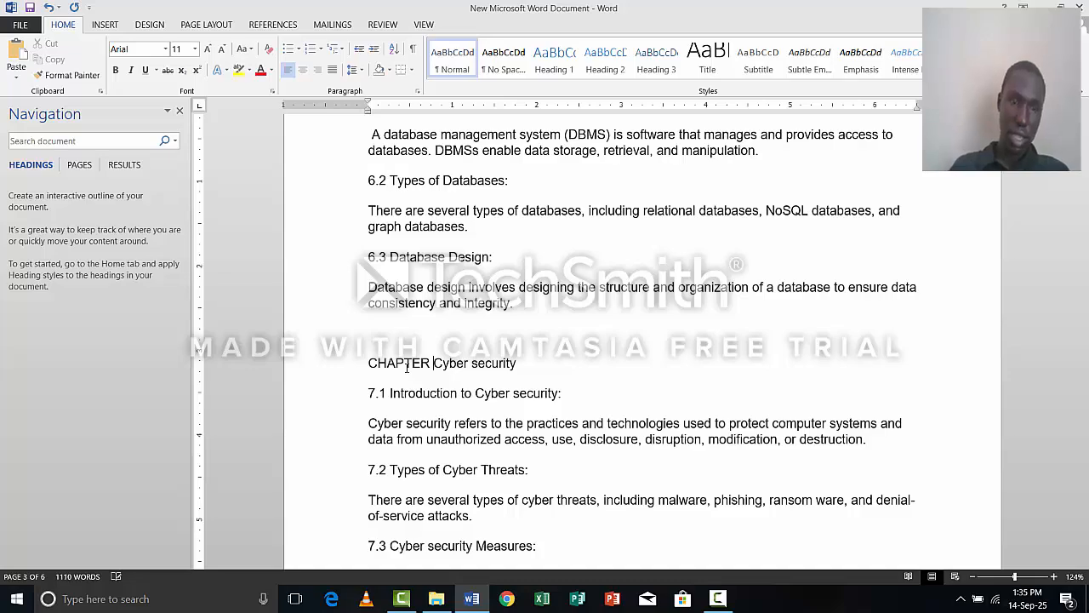
type(" 7")
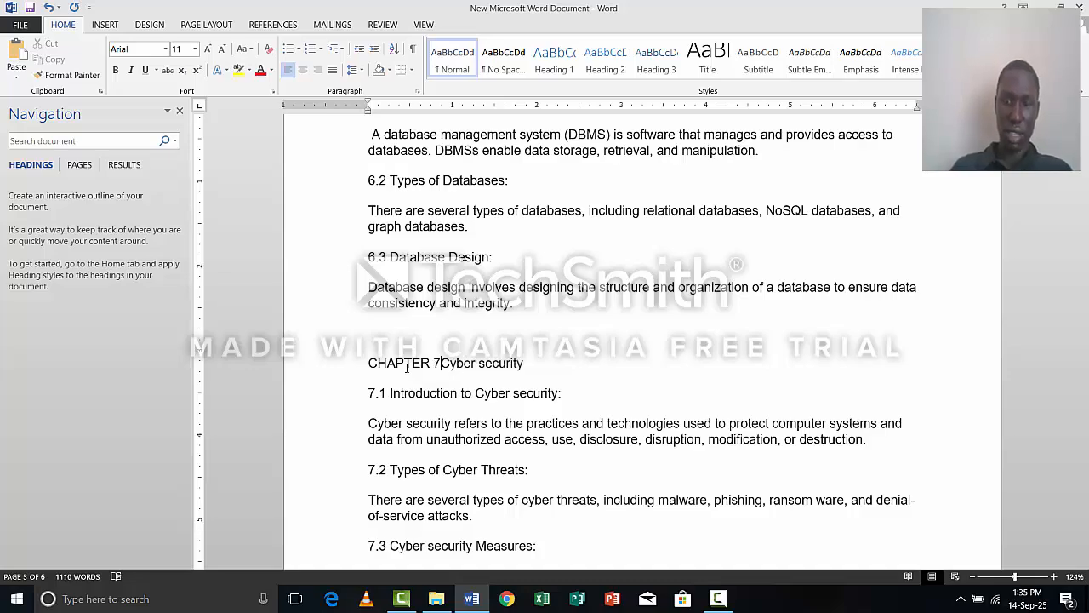
type(":")
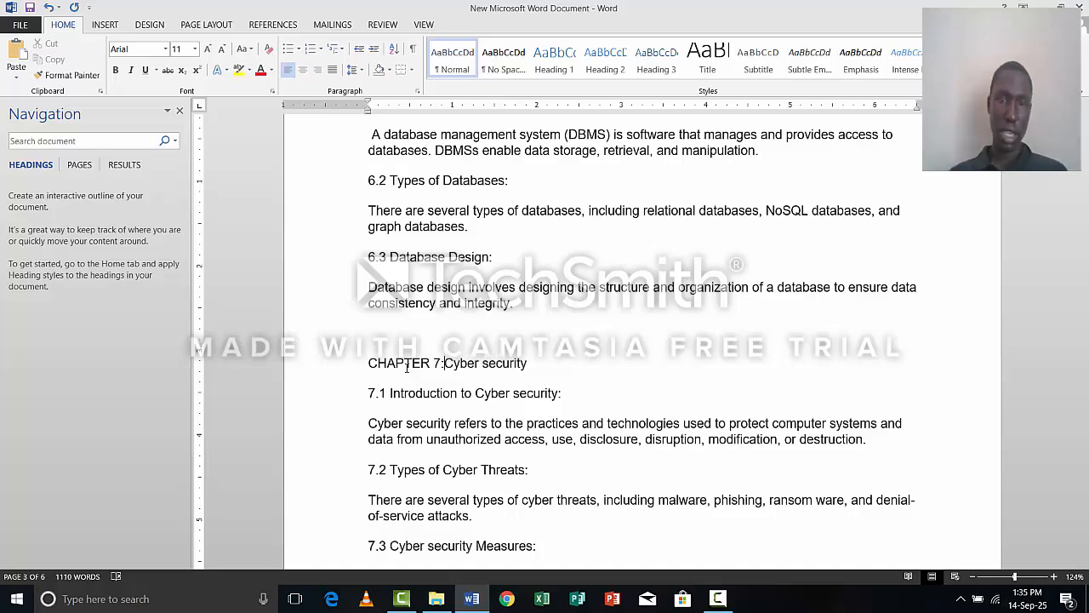
Replace the word "Page" with "CHAPTER" in the "Page 8: Artificial Intelligence and Machine Learning" heading, keeping the heading on its own line.
scroll(481, 383, "down", 10)
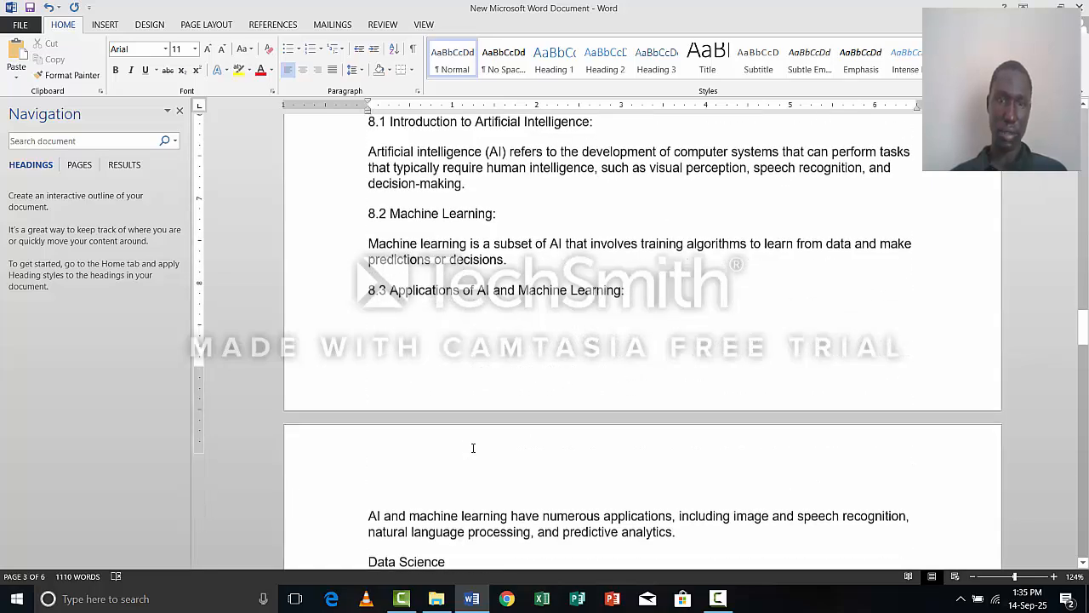
scroll(460, 400, "up", 3)
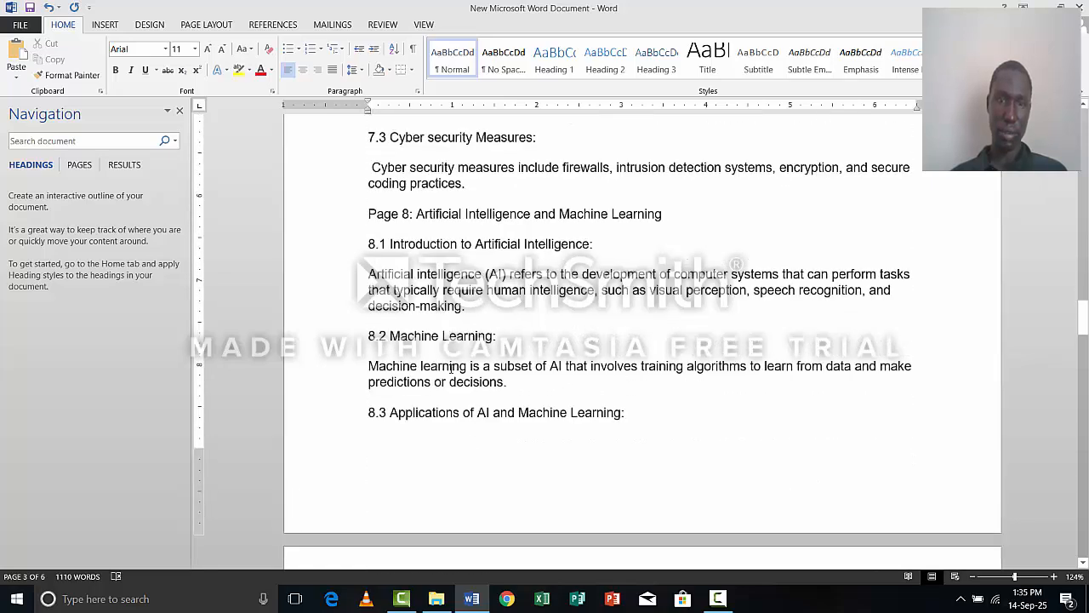
left_click(400, 213)
key("BackSpace")
key("BackSpace")
key("BackSpace")
key("BackSpace")
key("BackSpace")
key("BackSpace")
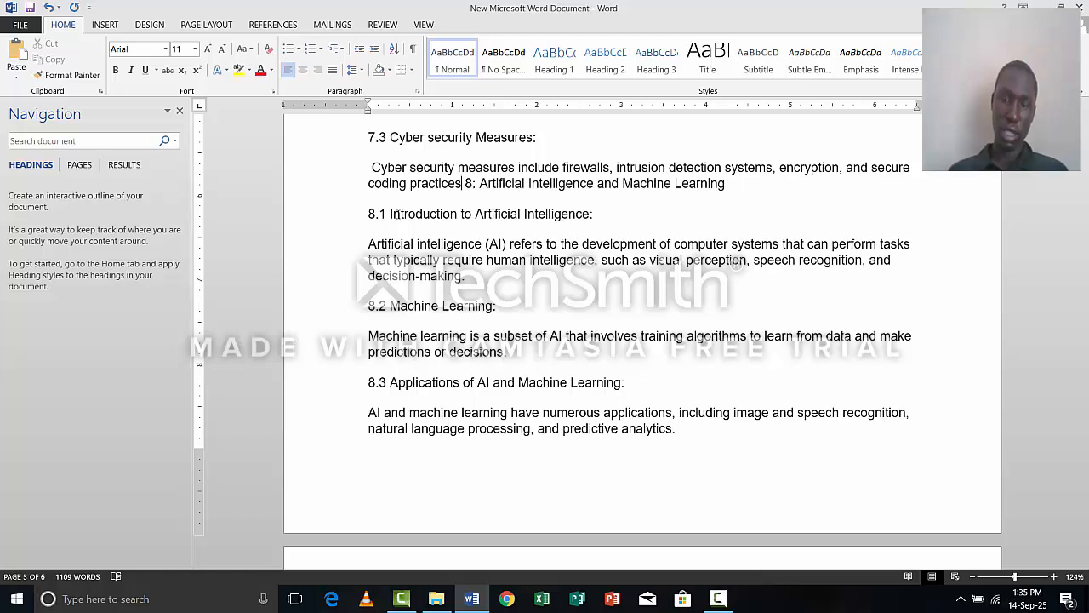
key("Return")
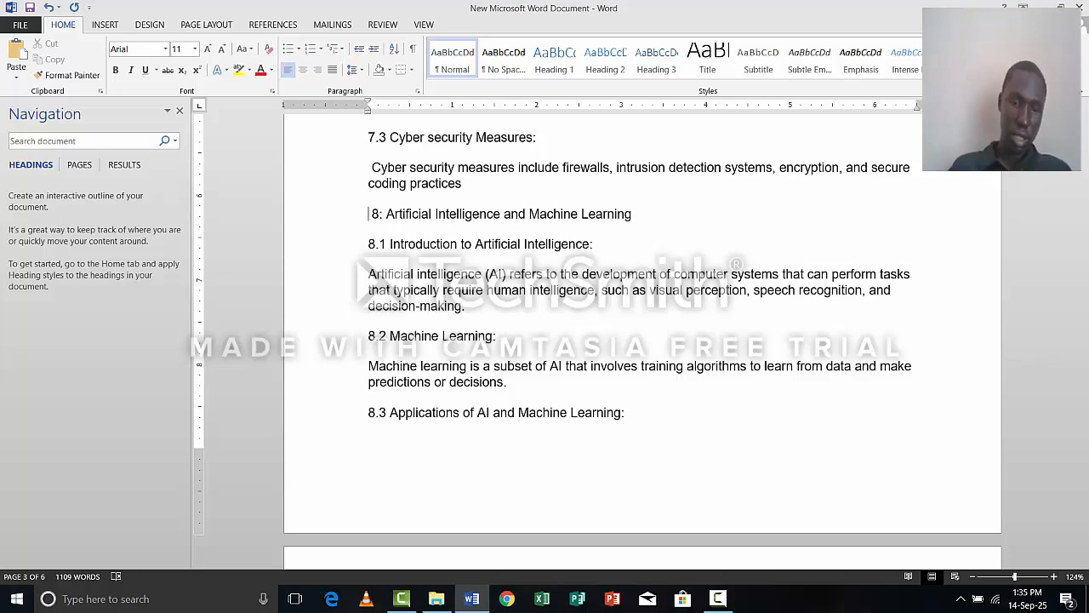
type("CHAPTER ")
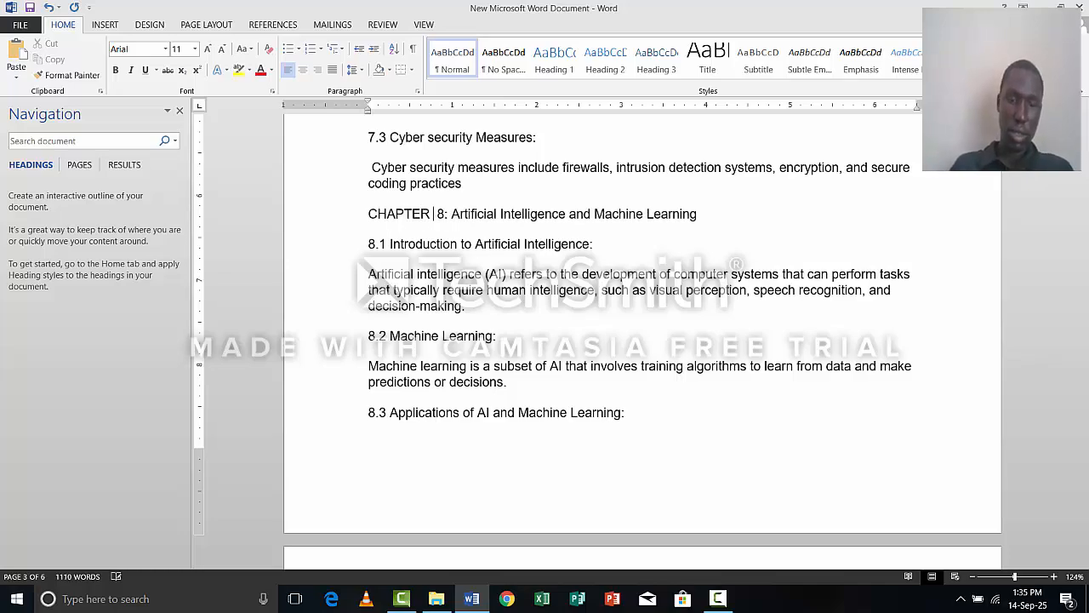
type("8")
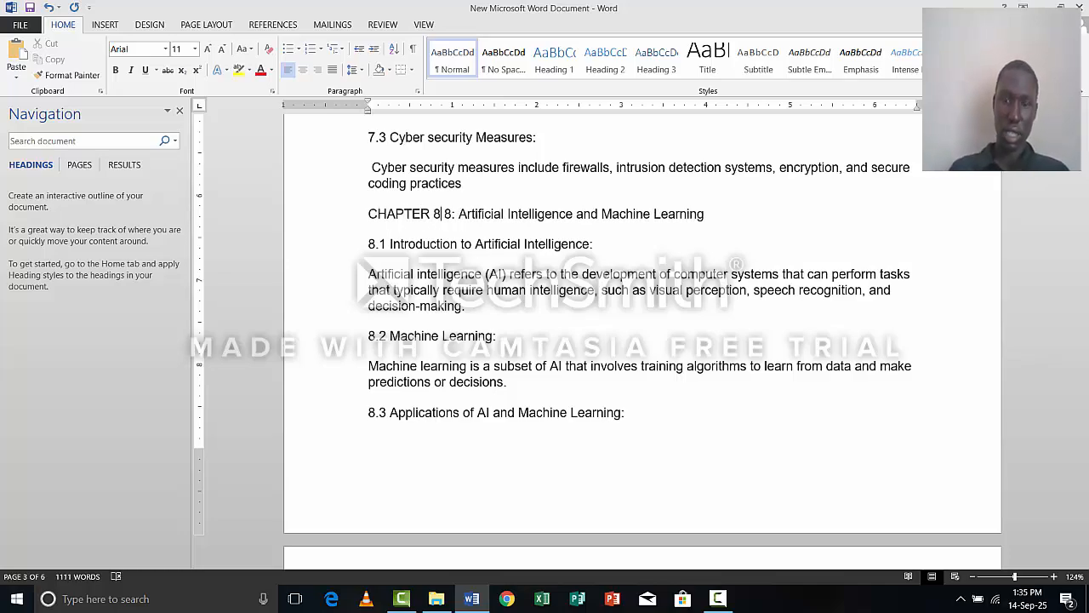
key("BackSpace")
key("BackSpace")
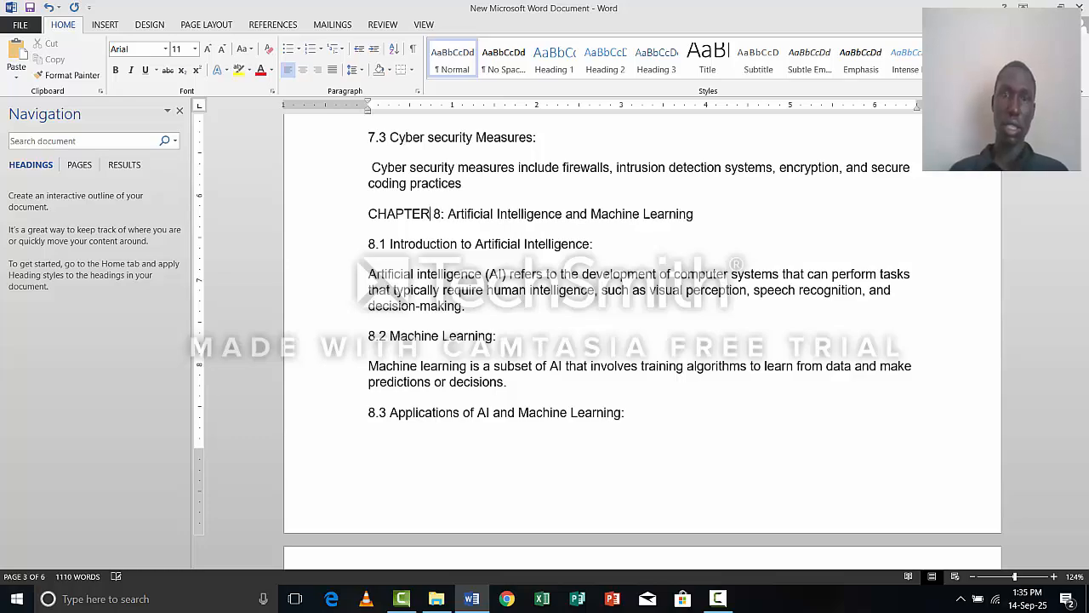
Insert "CHAPTER 9: " in front of the "Data Science" heading above section 9.1.
scroll(415, 299, "down", 6)
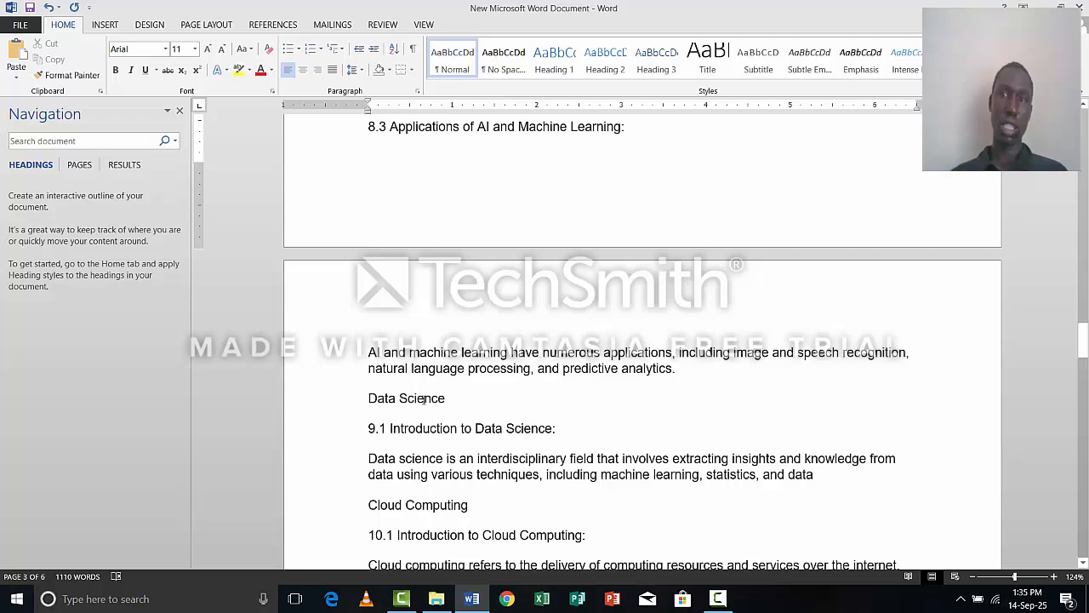
scroll(423, 400, "down", 2)
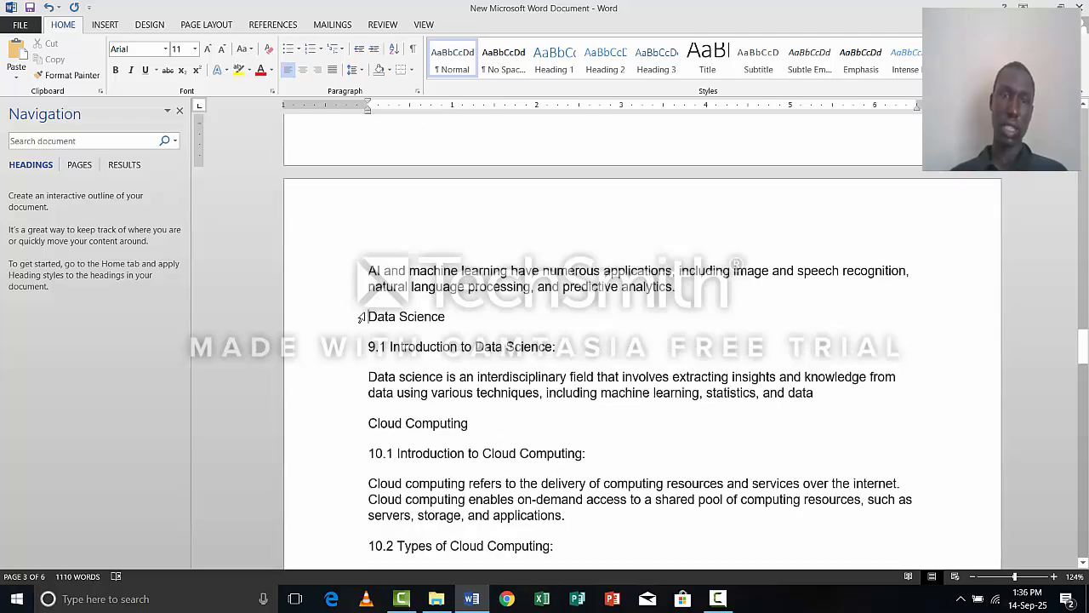
triple_click(372, 318)
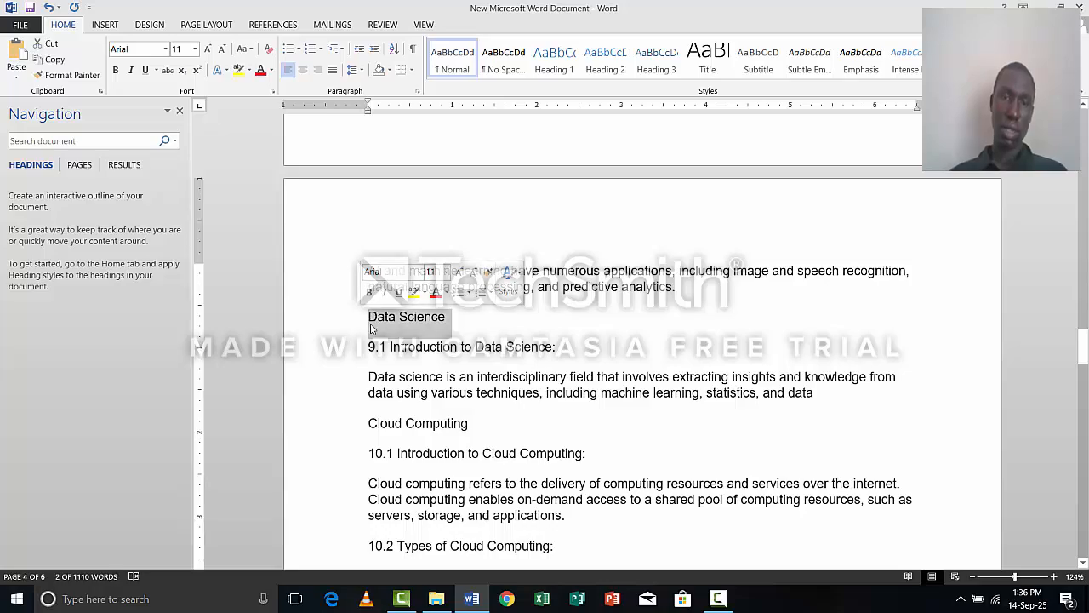
left_click(369, 322)
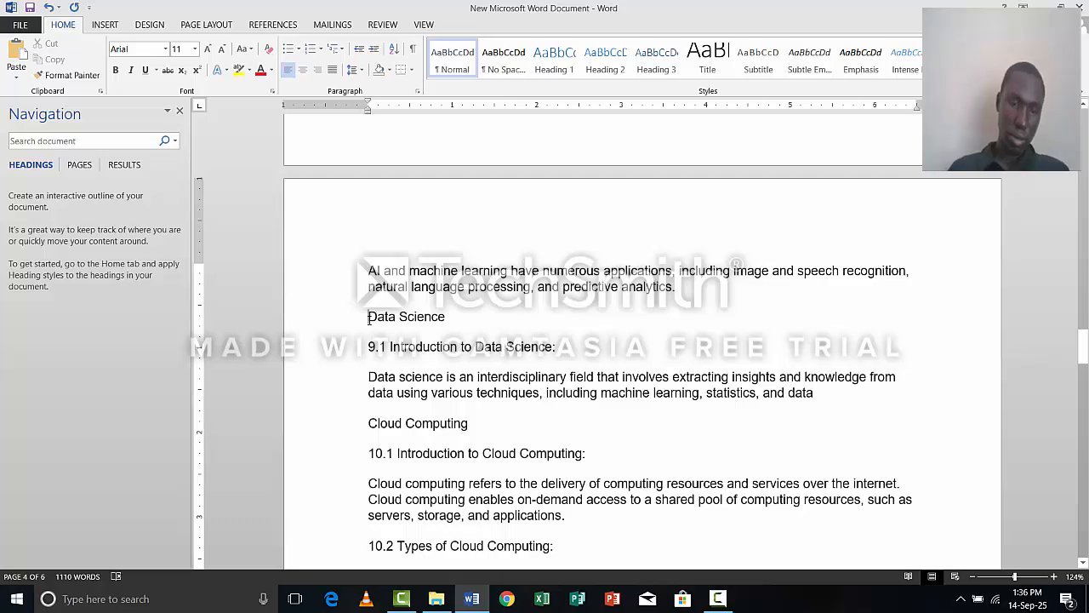
type("CHAPTER")
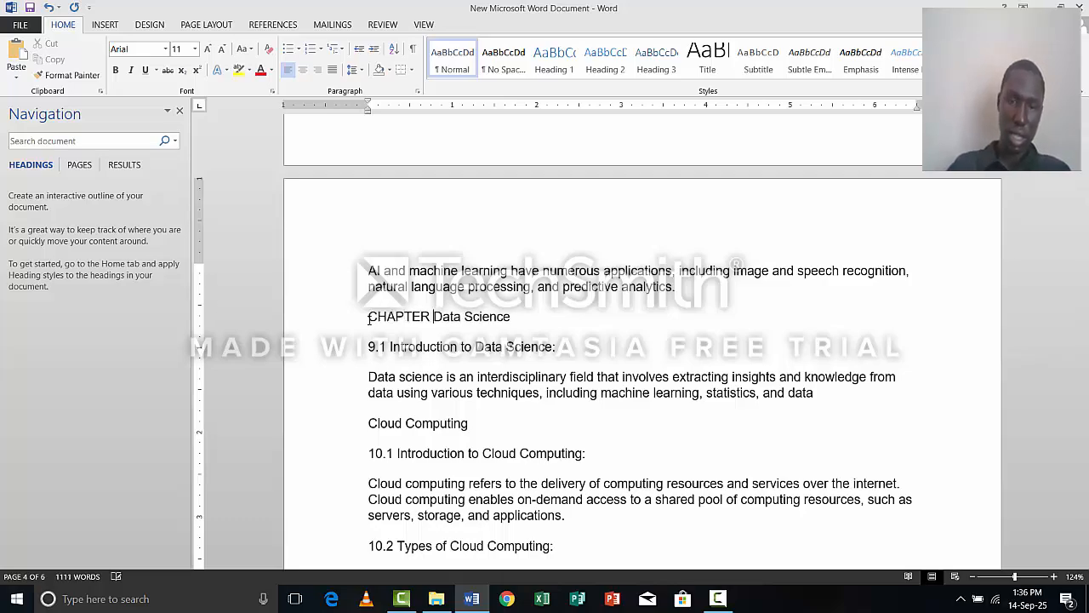
type(" 9:")
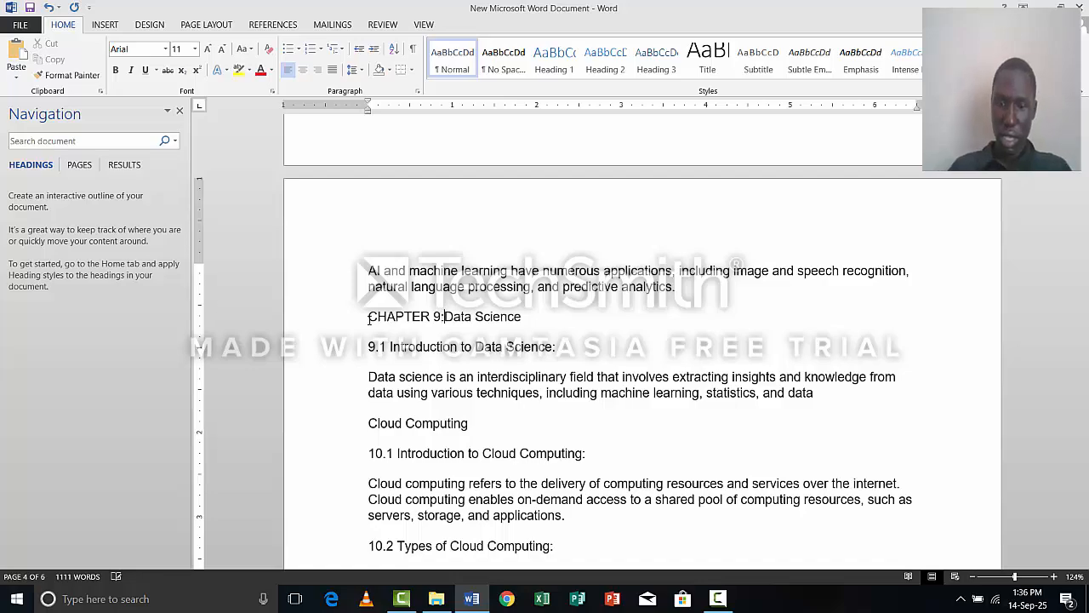
Insert "CHAPTER 10: " in front of the "Cloud Computing" heading above section 10.1.
scroll(430, 363, "down", 5)
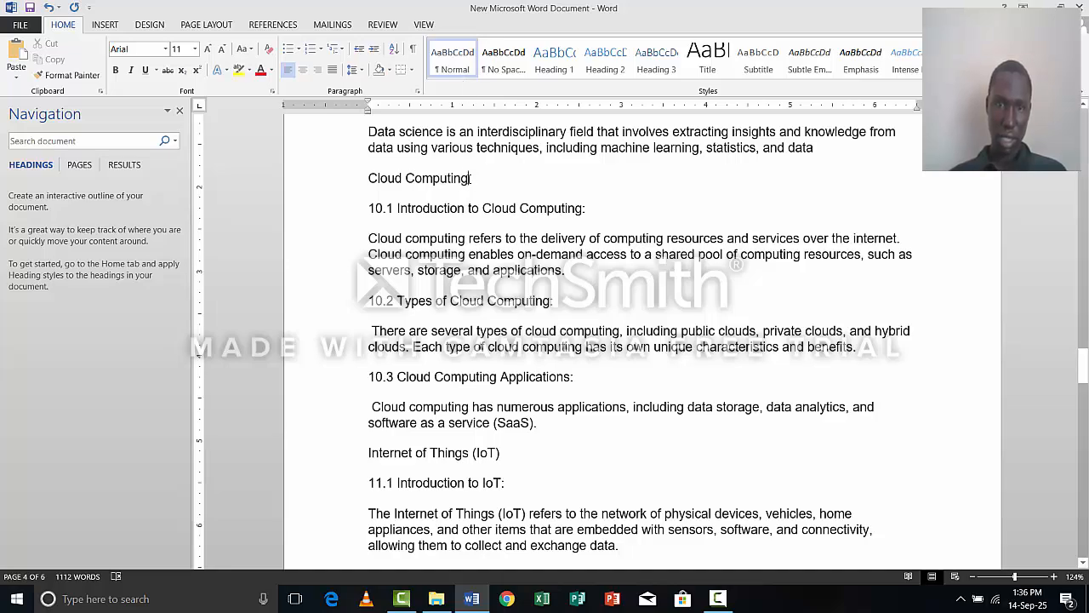
left_click_drag(470, 178, 400, 177)
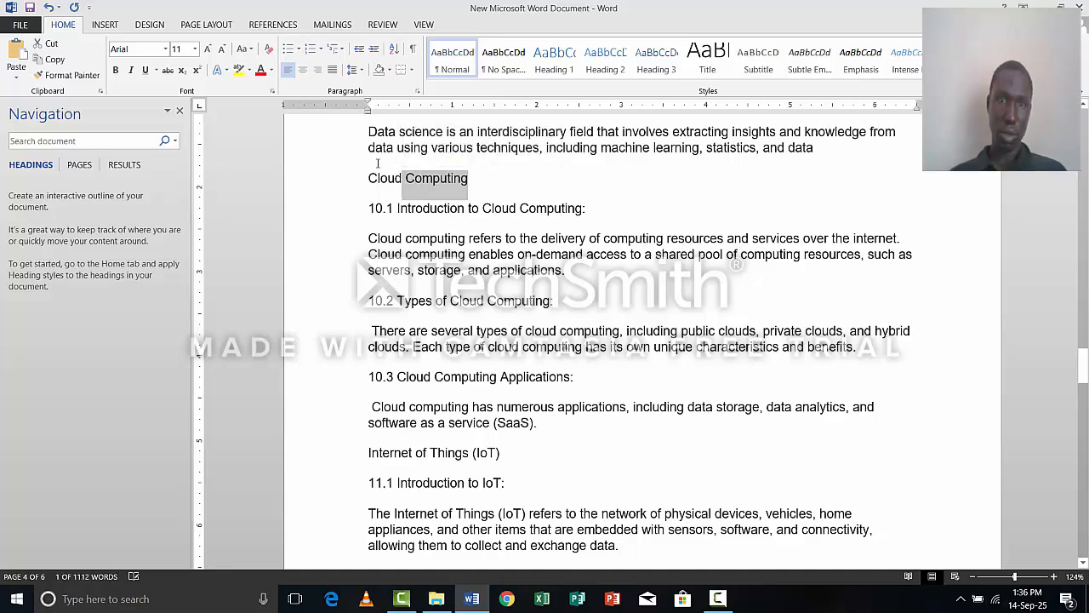
left_click(371, 177)
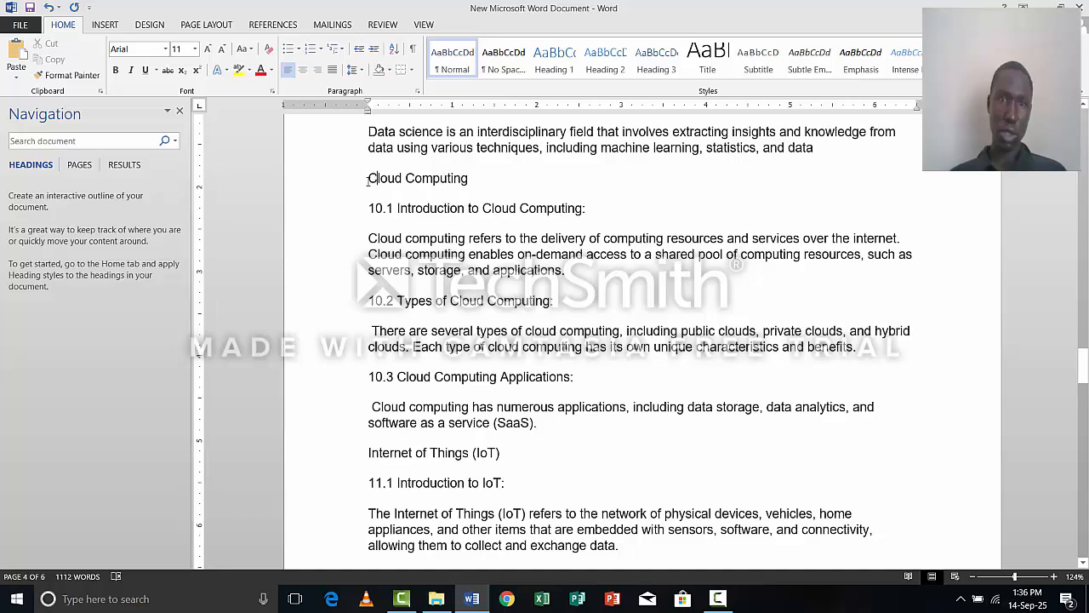
type("CHAPT")
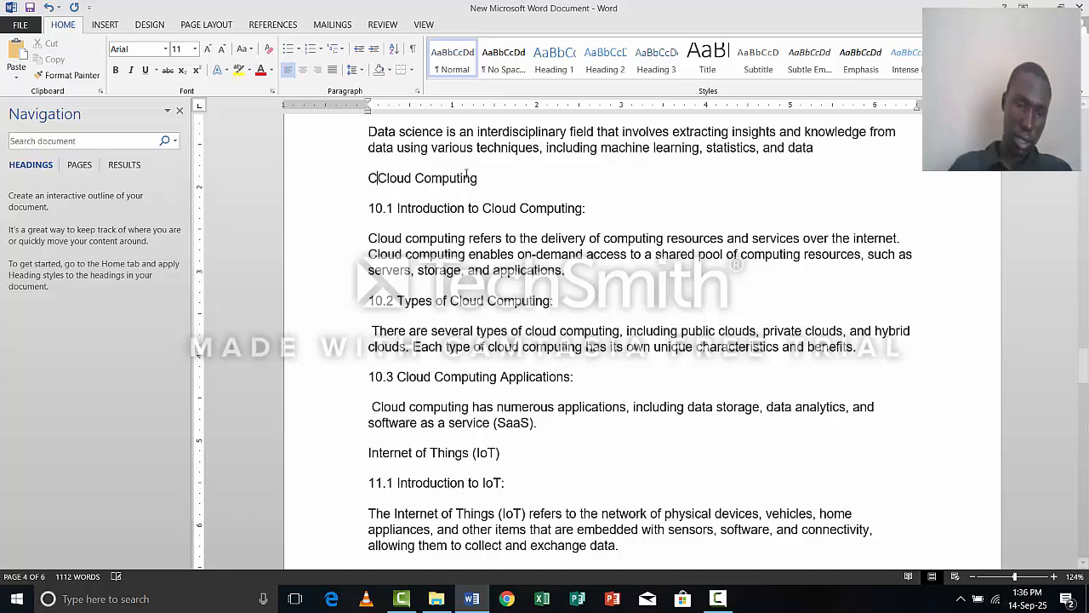
type("ER 10C")
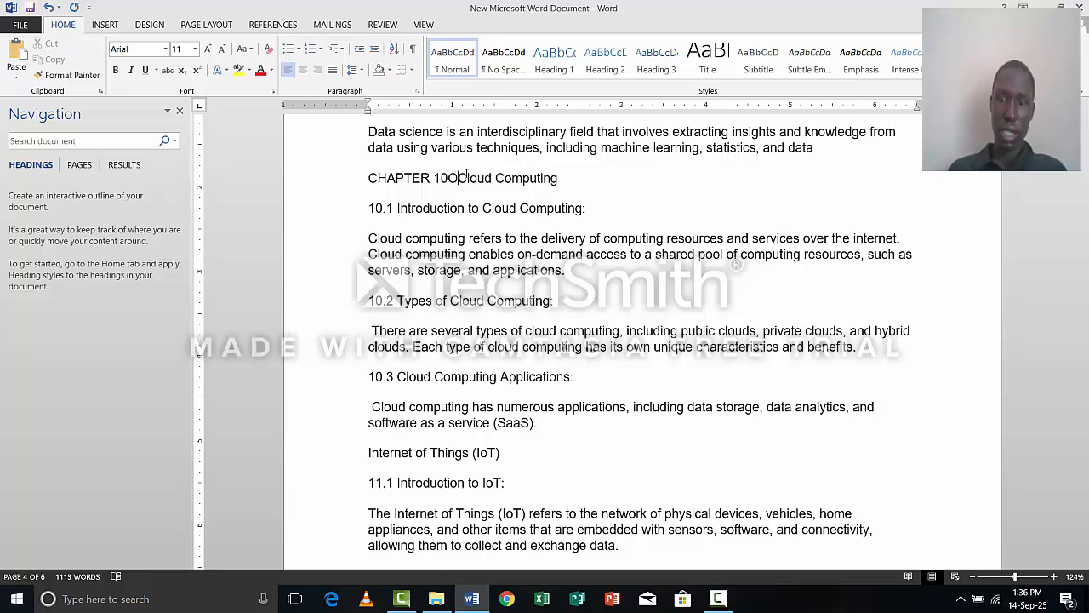
key("BackSpace")
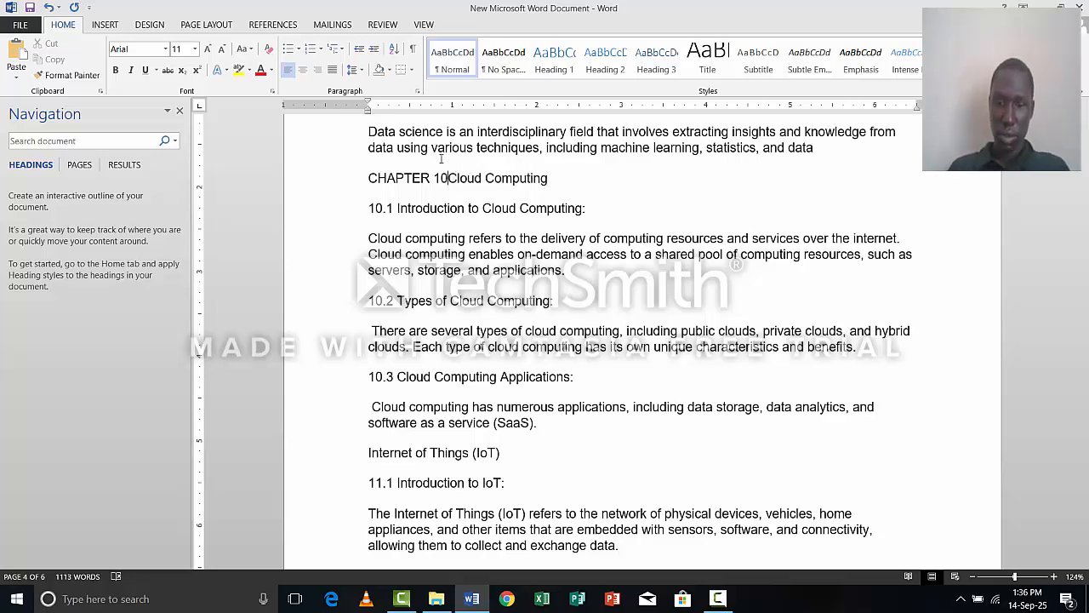
type(":")
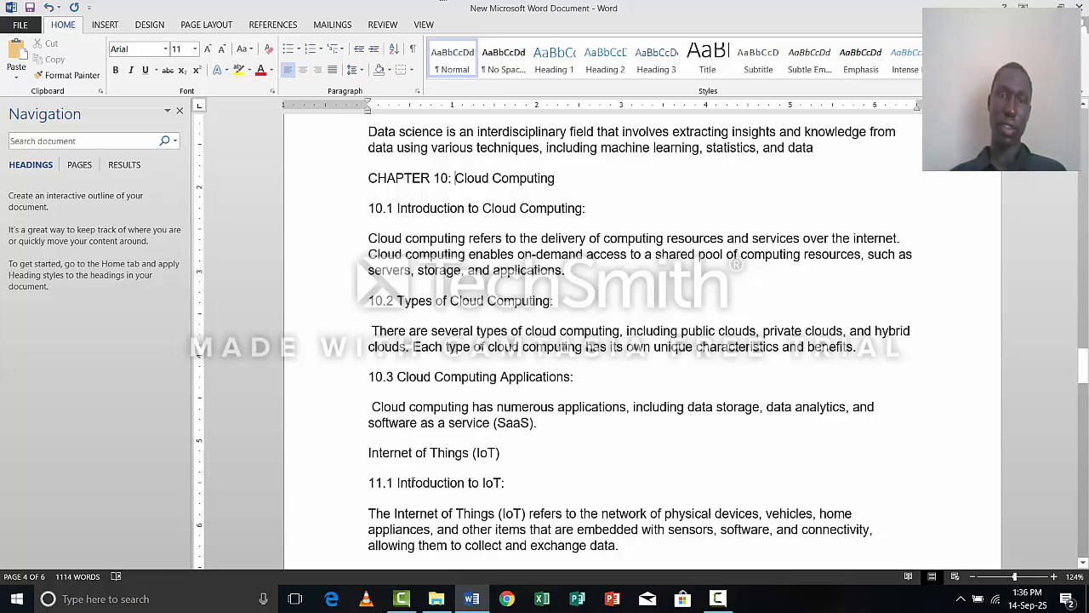
Delete everything from the "Internet of Things (IoT)" heading through the end of the document.
key("shift+Down")
key("shift+Down")
key("shift+Down")
key("shift+Down")
key("shift+Down")
key("shift+Down")
key("shift+Down")
key("shift+Down")
key("shift+Down")
key("shift+Down")
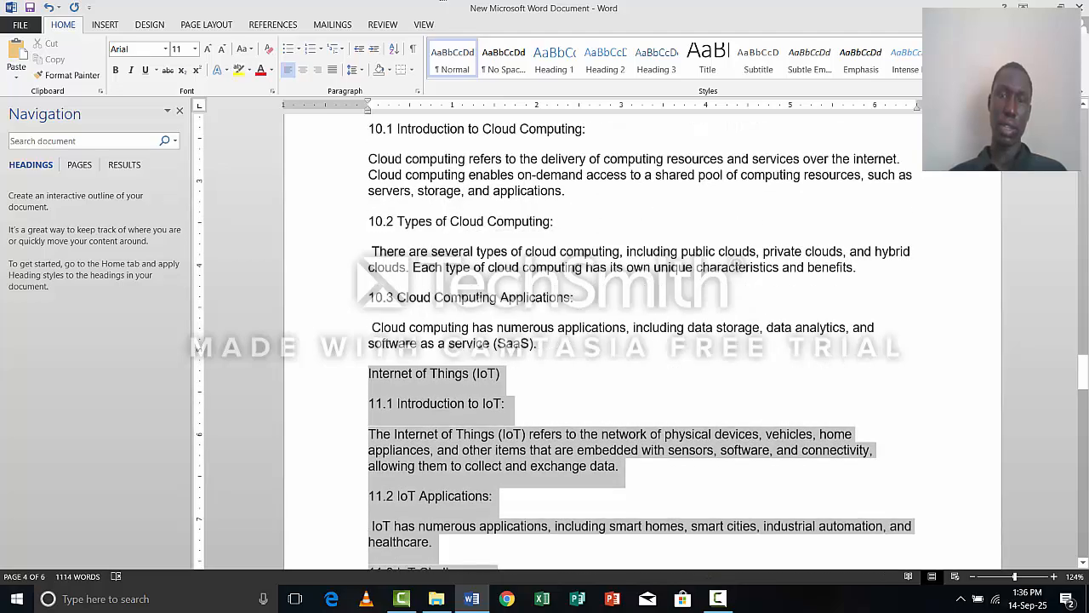
key("shift+Down")
key("shift+Down")
key("shift+Down")
key("shift+Down")
key("shift+Down")
key("shift+Down")
key("shift+Down")
key("shift+Down")
key("shift+Down")
key("shift+Down")
key("shift+Down")
key("shift+Down")
key("shift+Down")
key("shift+Down")
key("shift+Down")
key("shift+Down")
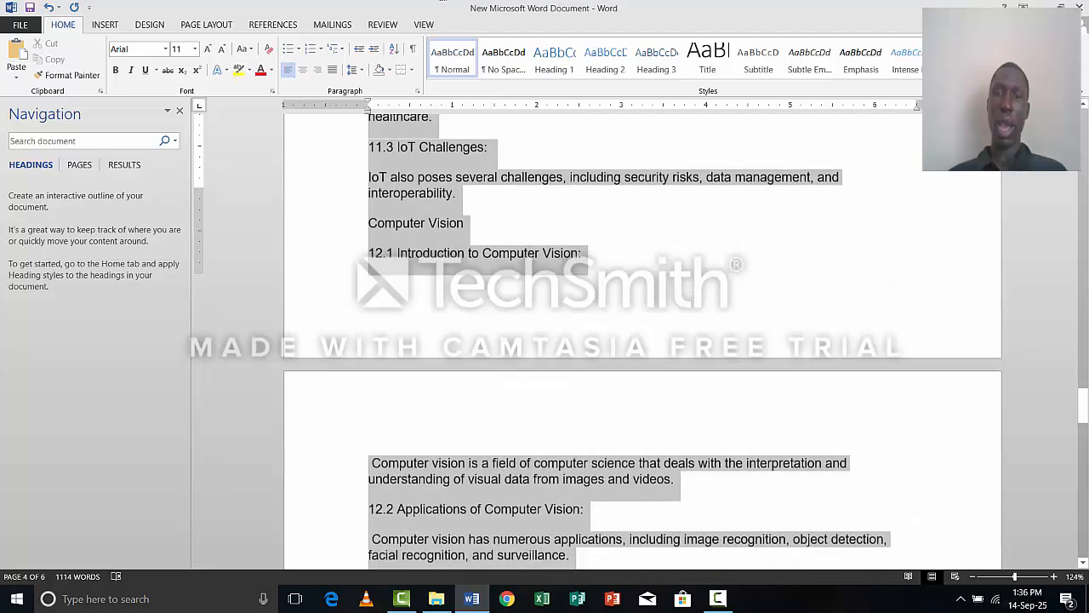
key("shift+Down")
key("shift+Down")
key("shift+Down")
key("shift+Down")
key("shift+Down")
key("shift+Down")
key("shift+Down")
key("shift+Down")
key("shift+Down")
key("shift+Down")
key("shift+Down")
key("shift+Down")
key("shift+Down")
key("shift+Down")
key("shift+Down")
key("shift+Down")
key("shift+Down")
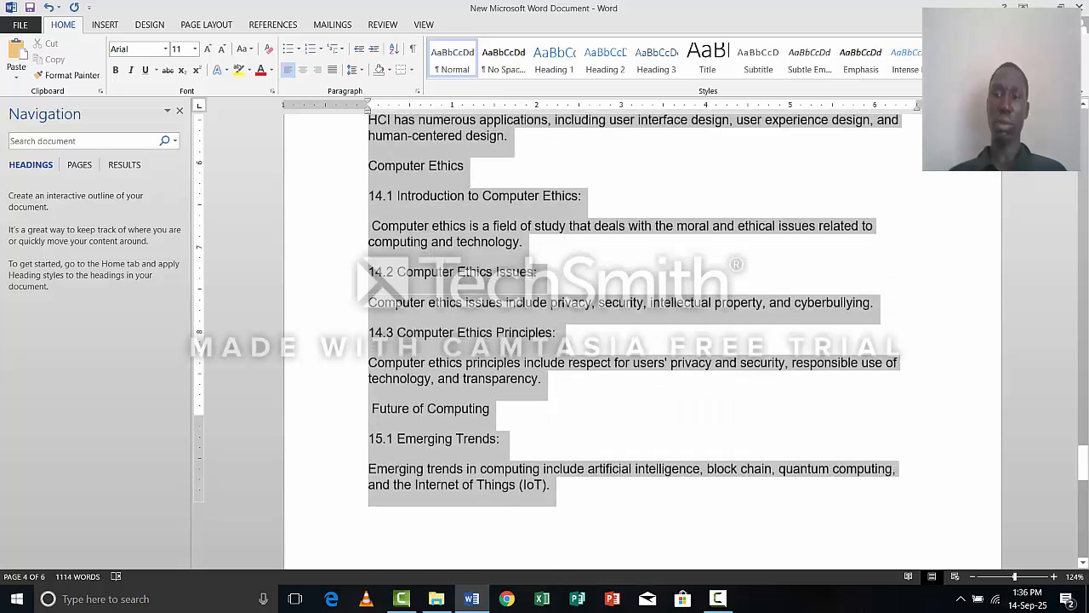
key("shift+Down")
key("shift+Down")
key("shift+Down")
key("shift+Down")
key("shift+Down")
key("shift+Down")
key("shift+Down")
key("shift+Down")
key("shift+Down")
key("shift+Down")
key("shift+Down")
key("shift+Down")
key("shift+Down")
key("shift+Down")
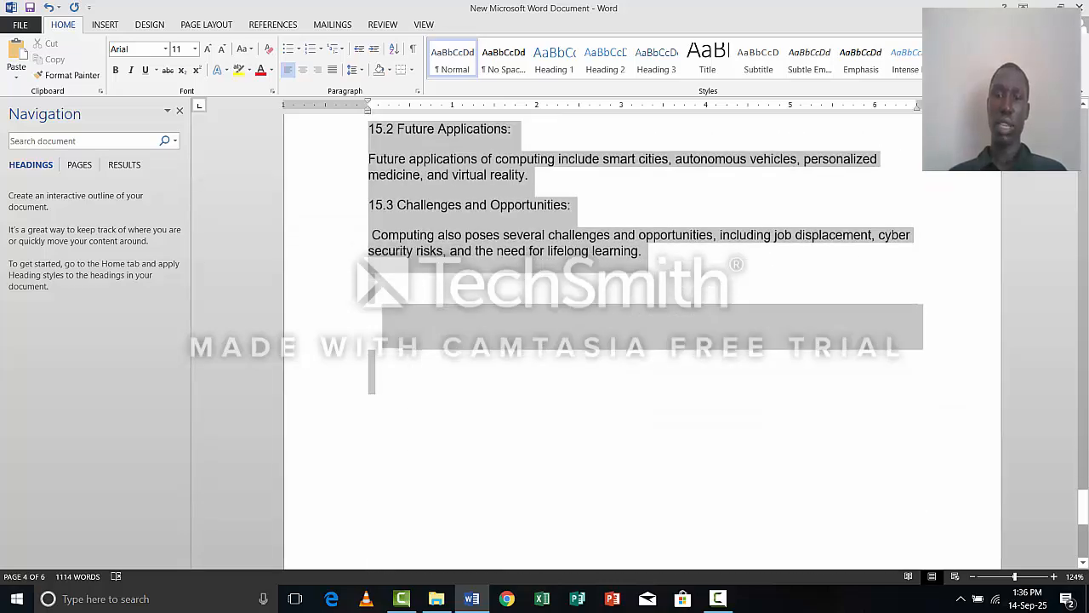
mouse_move(831, 611)
left_mouse_down()
mouse_move(831, 601)
mouse_move(827, 611)
left_mouse_up()
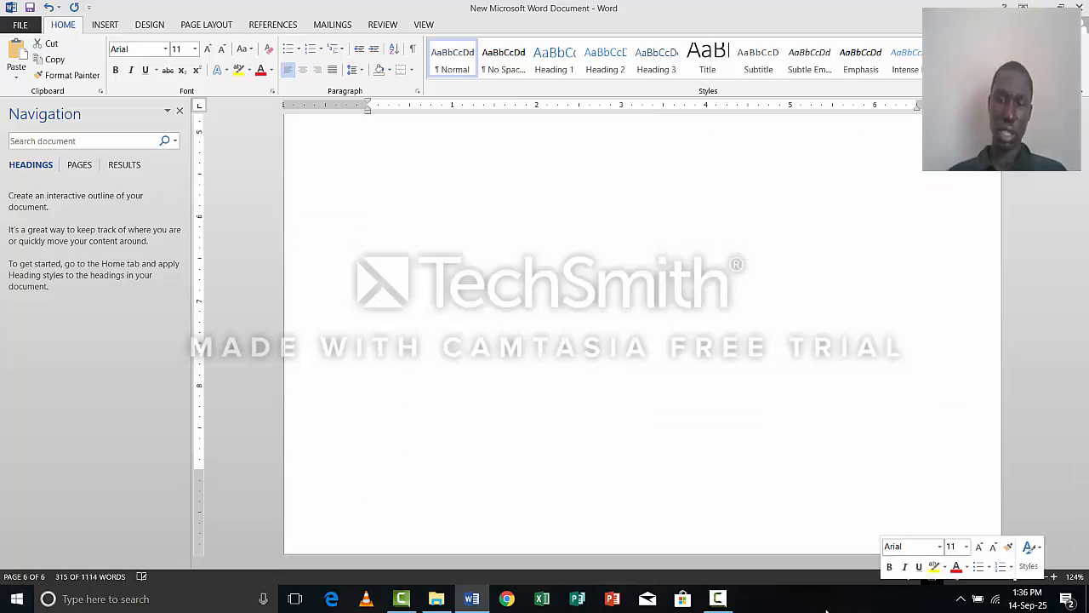
key("Delete")
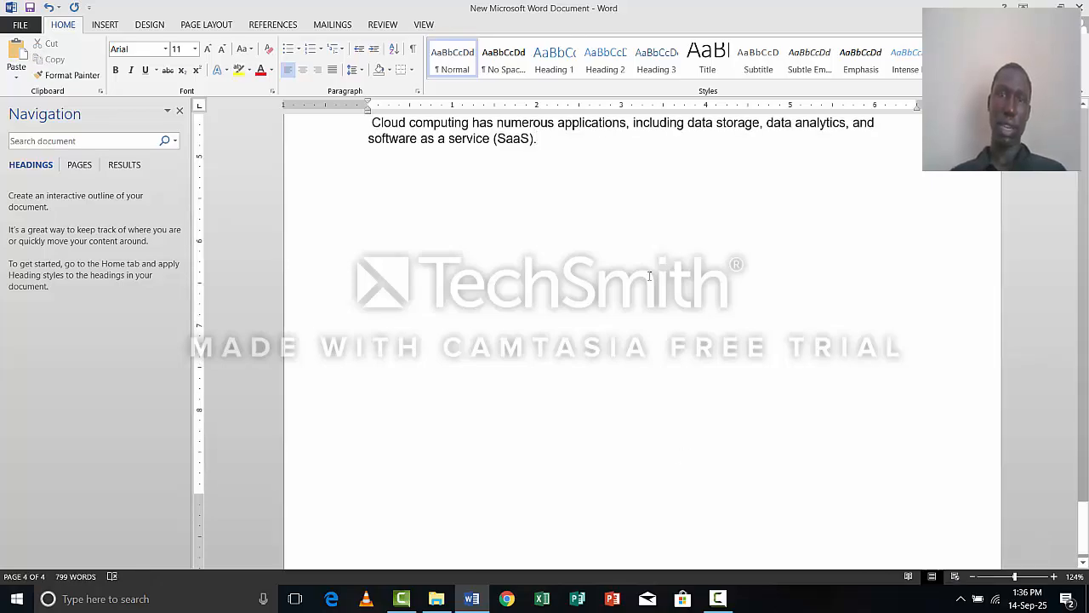
scroll(538, 294, "up", 5)
scroll(538, 294, "up", 10)
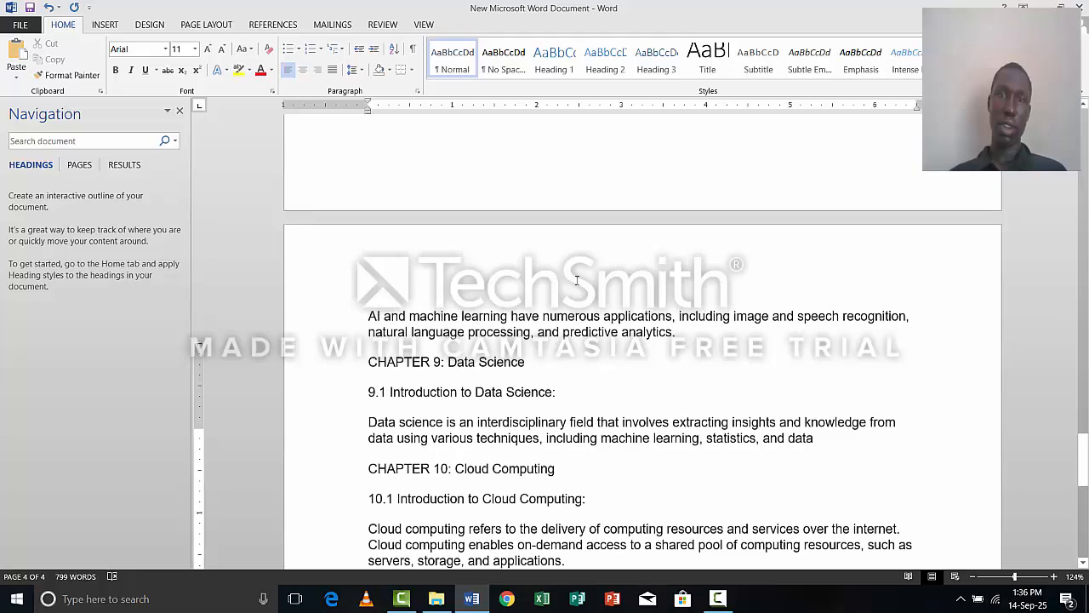
scroll(587, 272, "up", 15)
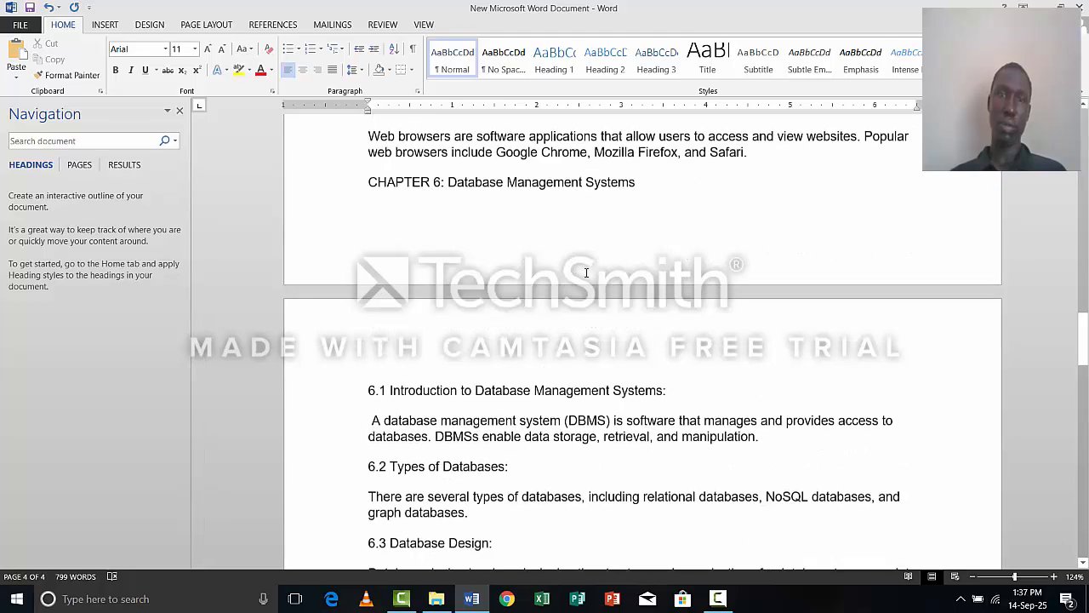
scroll(586, 273, "up", 15)
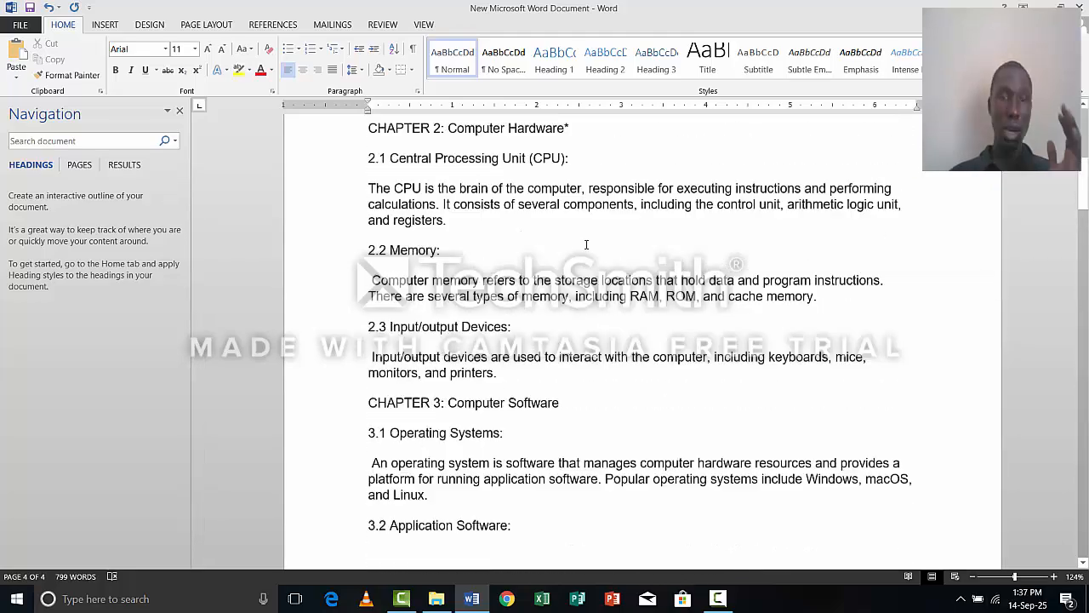
scroll(537, 255, "up", 1)
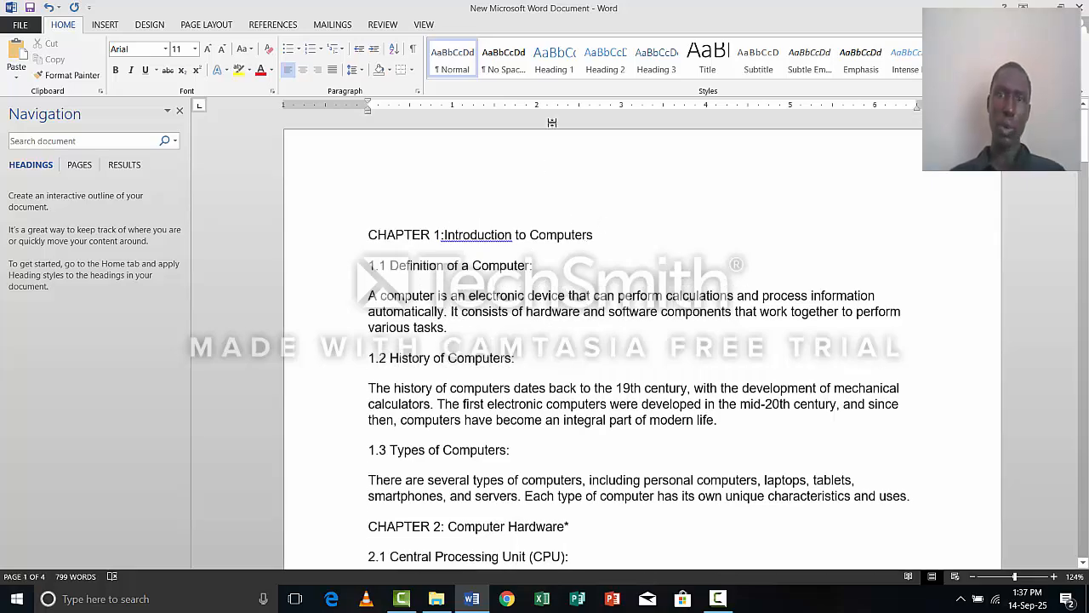
left_click(570, 67)
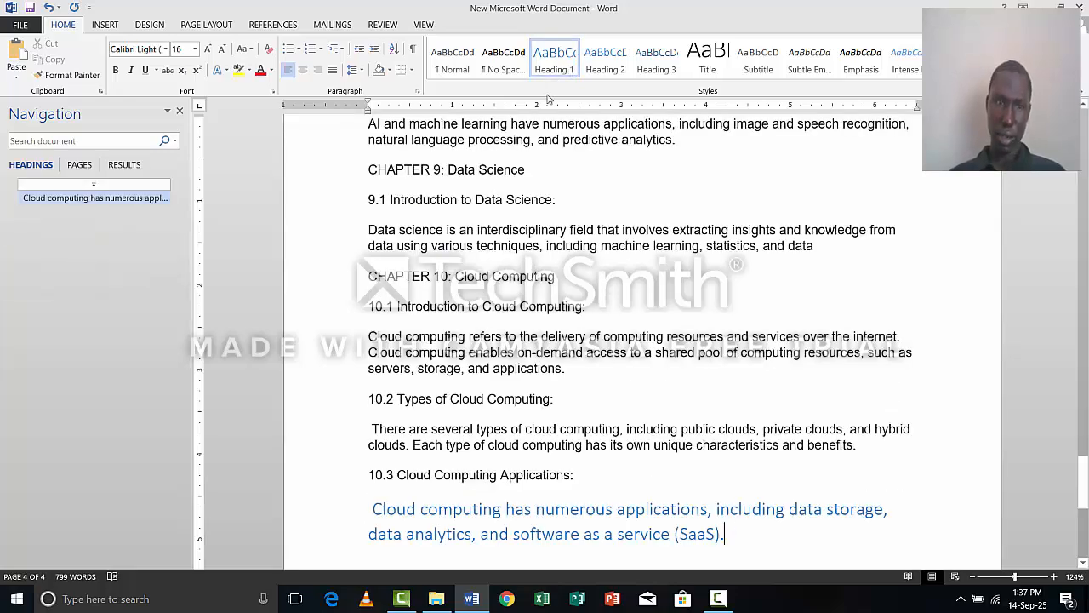
scroll(523, 120, "up", 4)
scroll(523, 120, "up", 4)
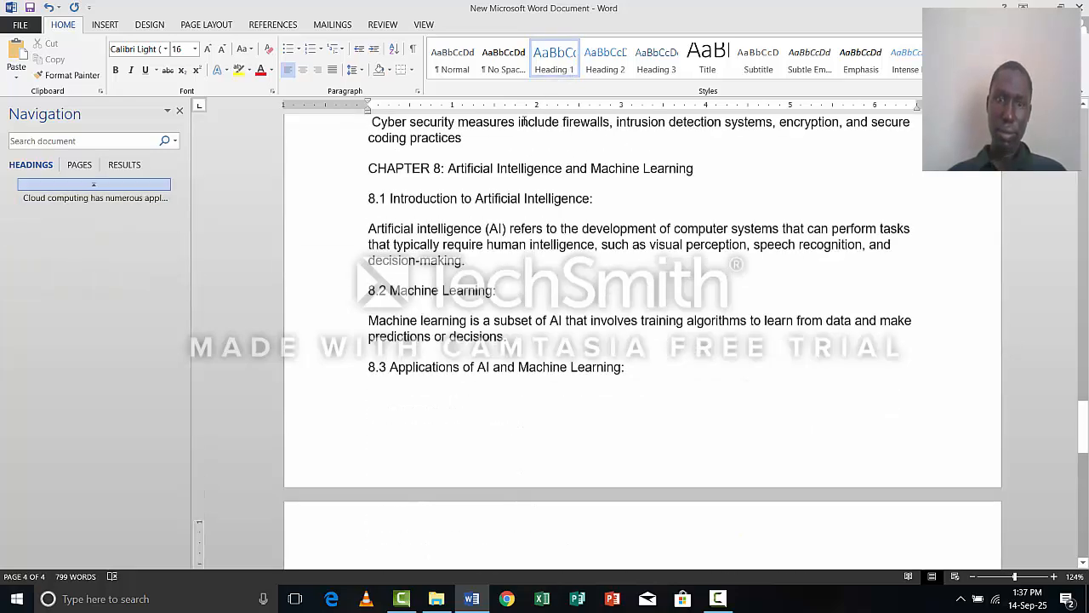
scroll(600, 340, "down", 4)
scroll(600, 340, "down", 5)
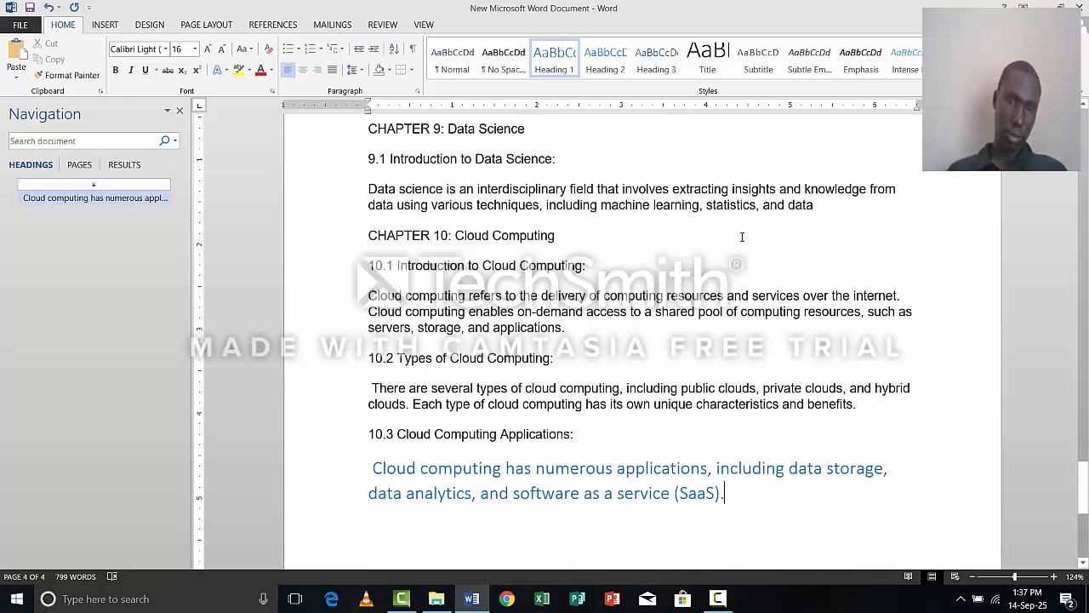
key("ctrl+shift+n")
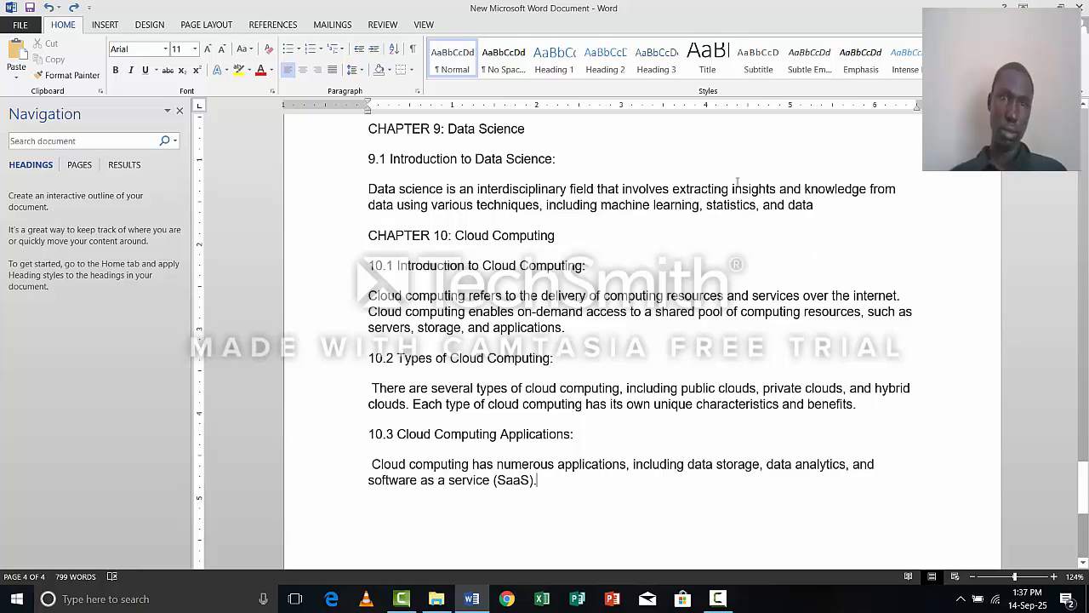
Apply the Heading 1 style to the "CHAPTER 1:Introduction to Computers" line at the start of the document.
scroll(737, 181, "up", 15)
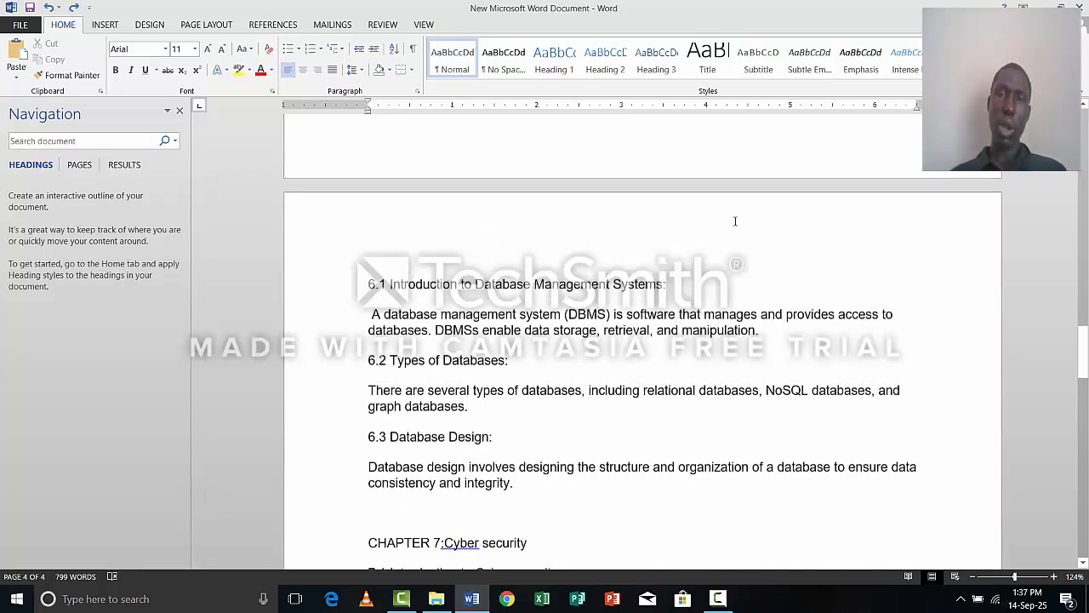
scroll(735, 221, "up", 20)
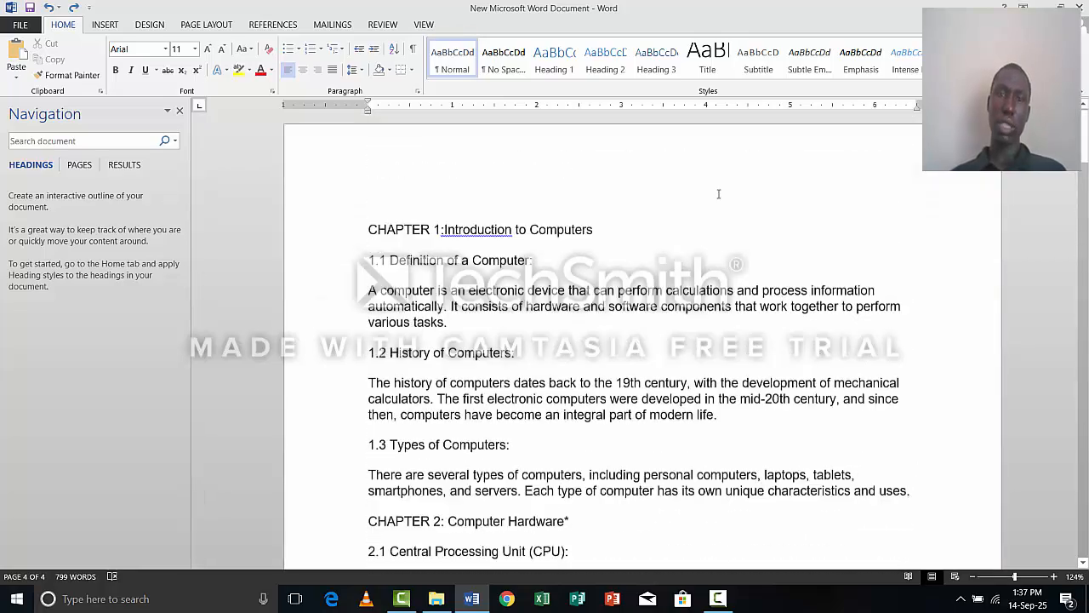
scroll(720, 193, "up", 1)
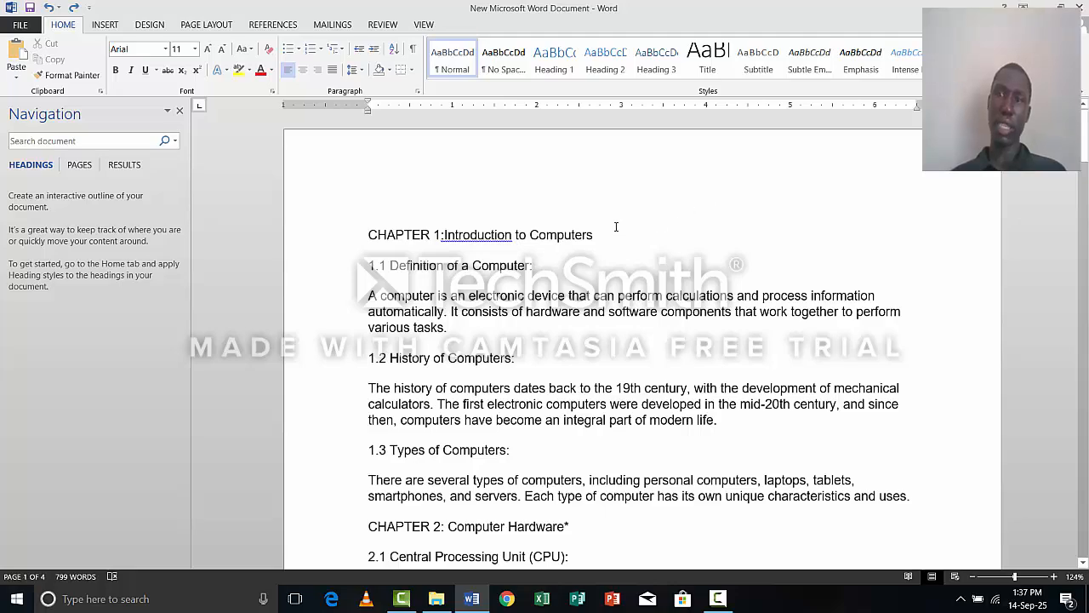
triple_click(384, 241)
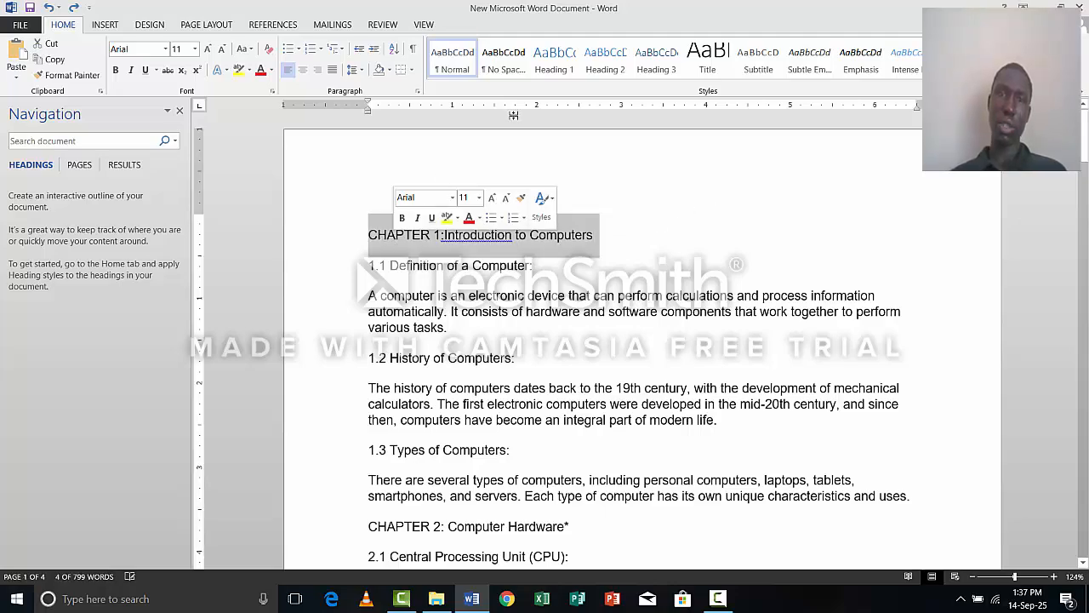
left_click(551, 74)
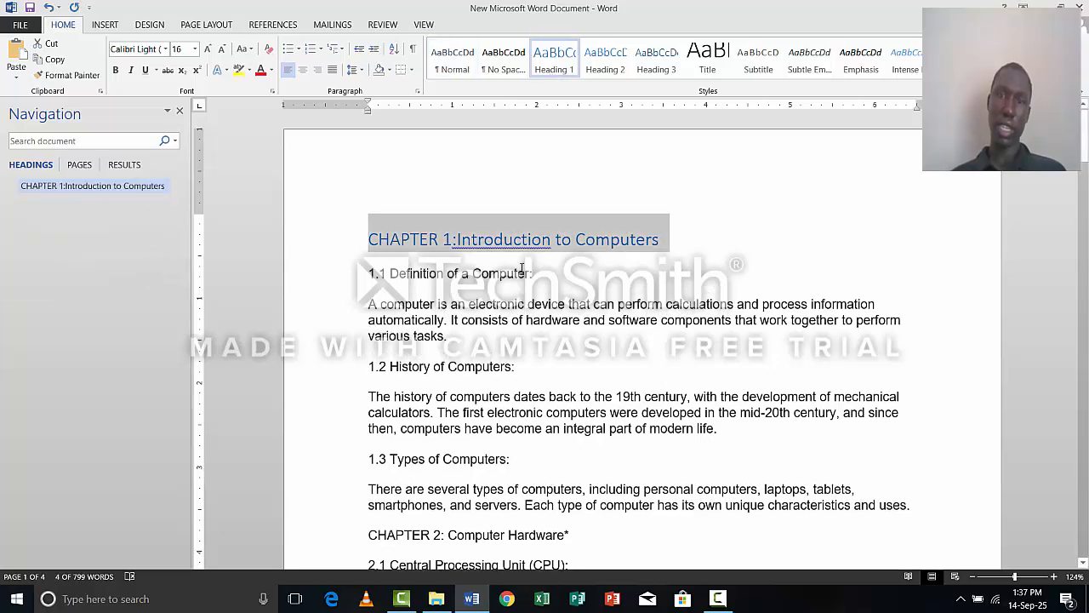
right_click(507, 244)
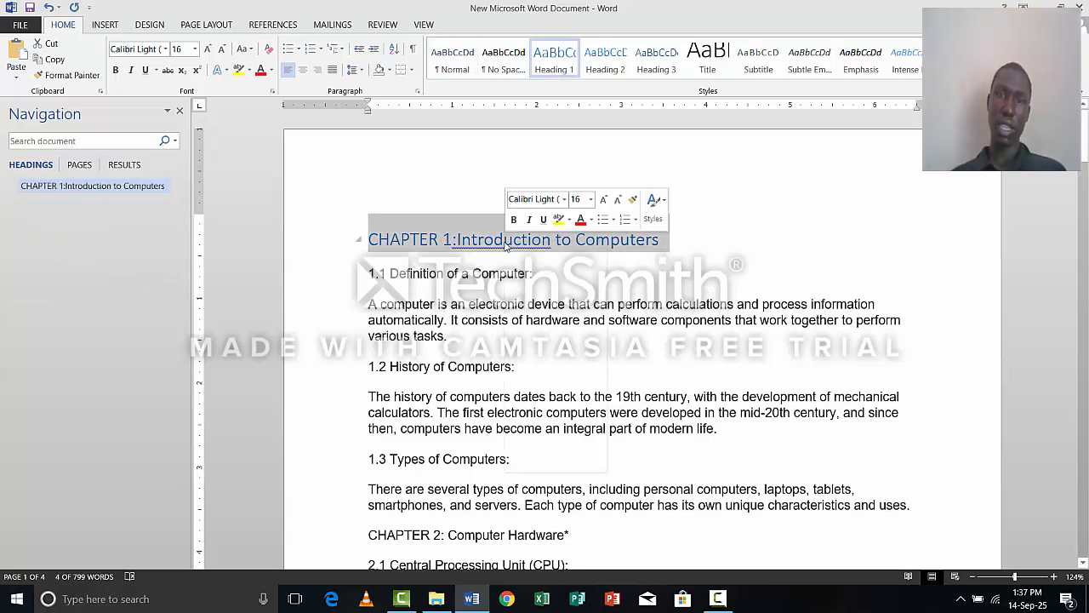
key("Escape")
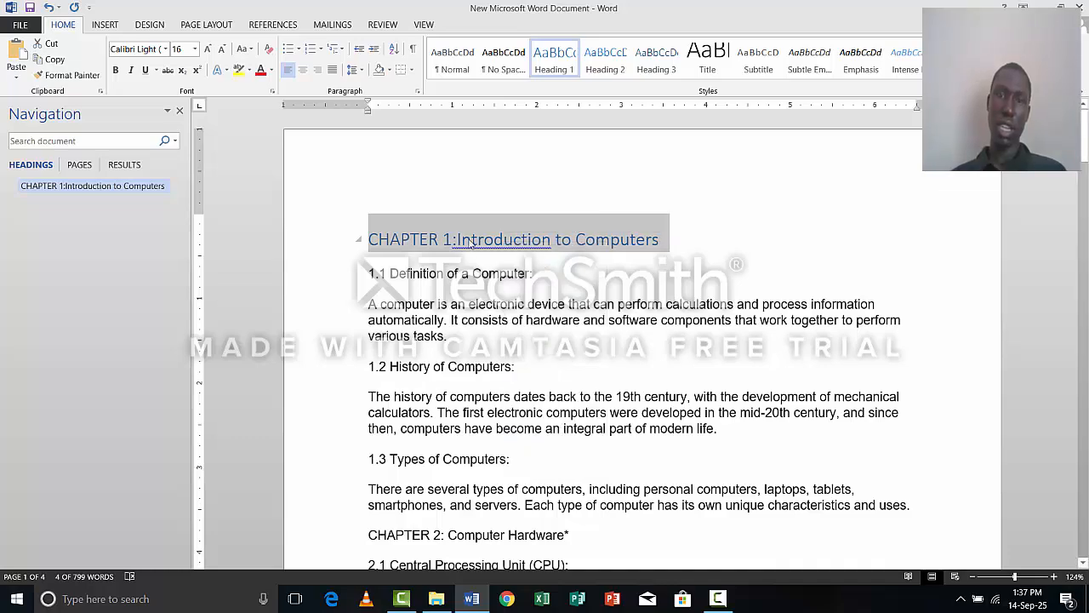
left_click_drag(470, 246, 479, 244)
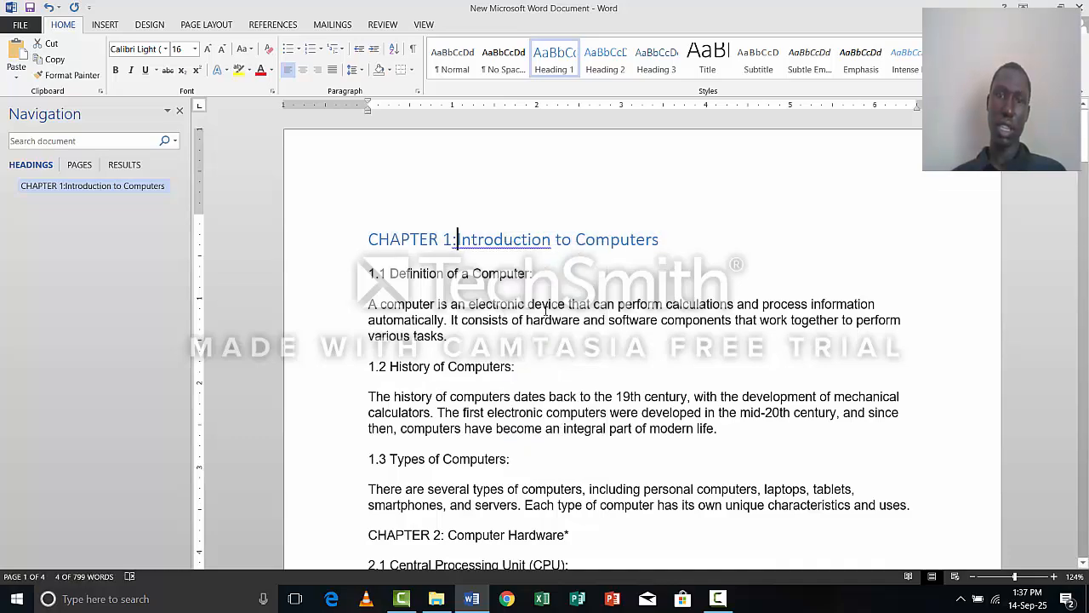
Accept the grammar suggestion ": Introduction" to add the missing space after the colon in the CHAPTER 1 heading.
right_click(481, 242)
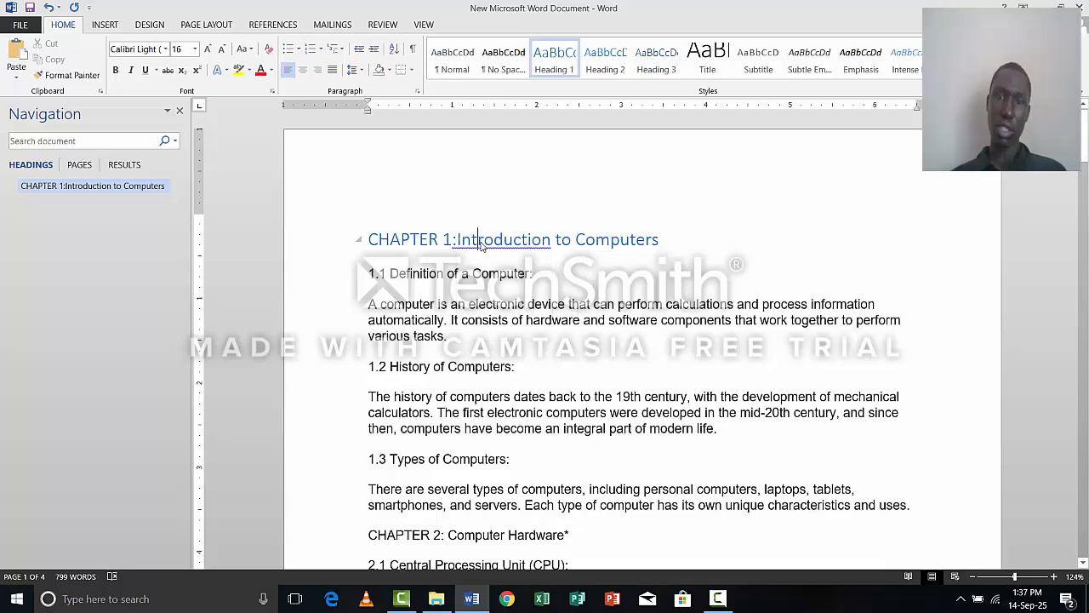
right_click(481, 245)
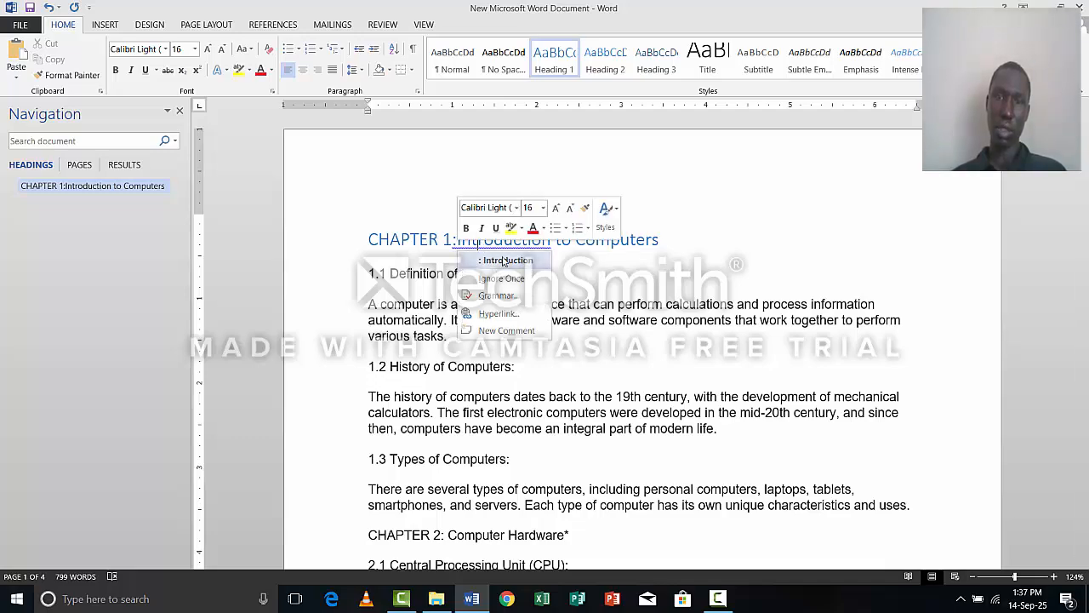
key("Escape")
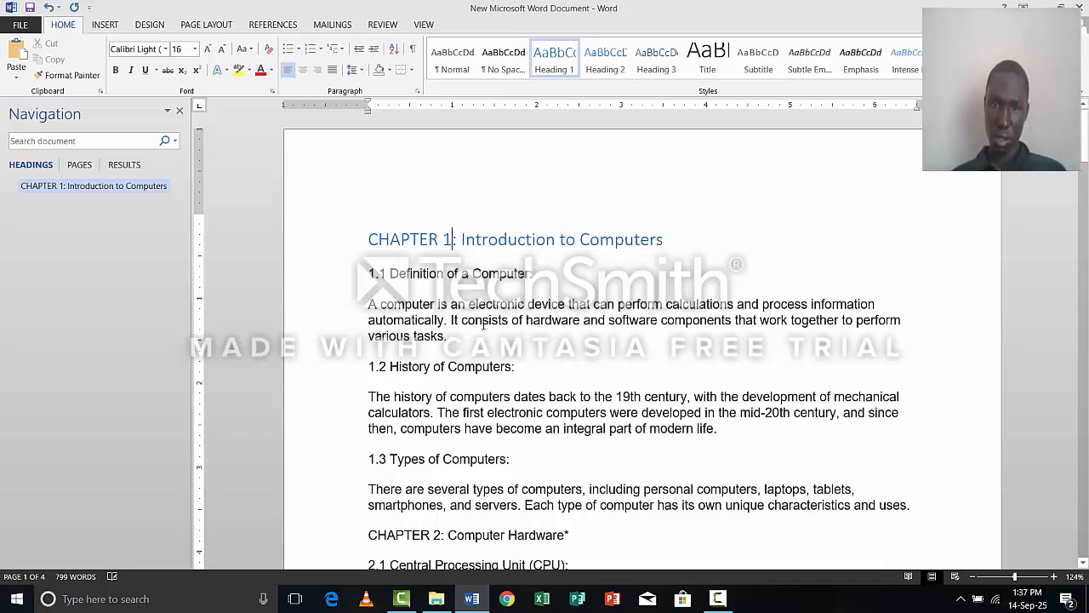
Apply the Heading 1 style to the whole "CHAPTER 2: Computer Hardware*" line above section 2.1.
scroll(483, 325, "down", 6)
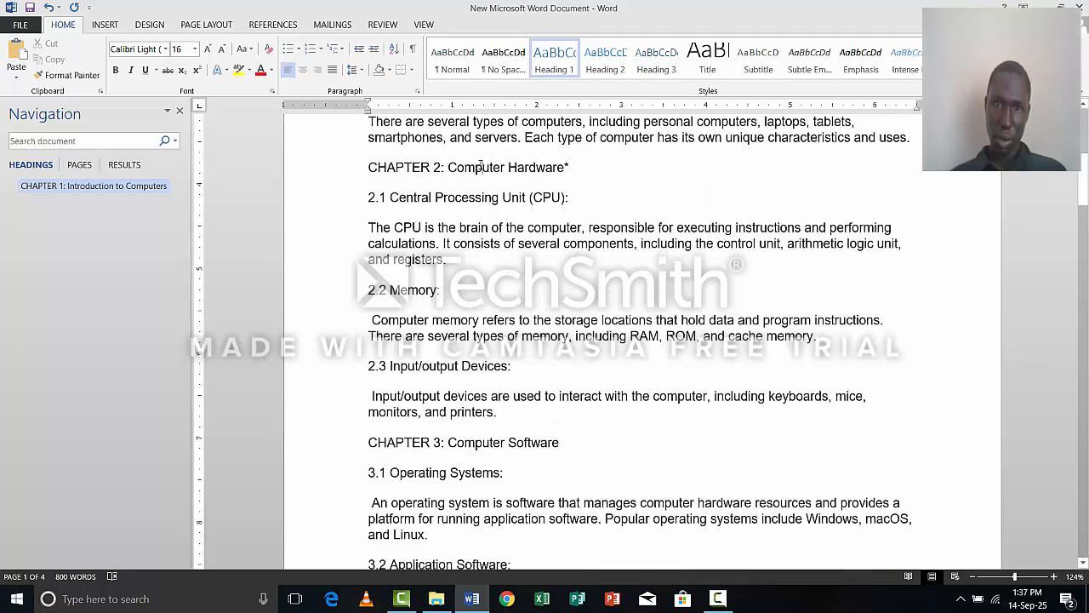
left_click_drag(394, 168, 509, 168)
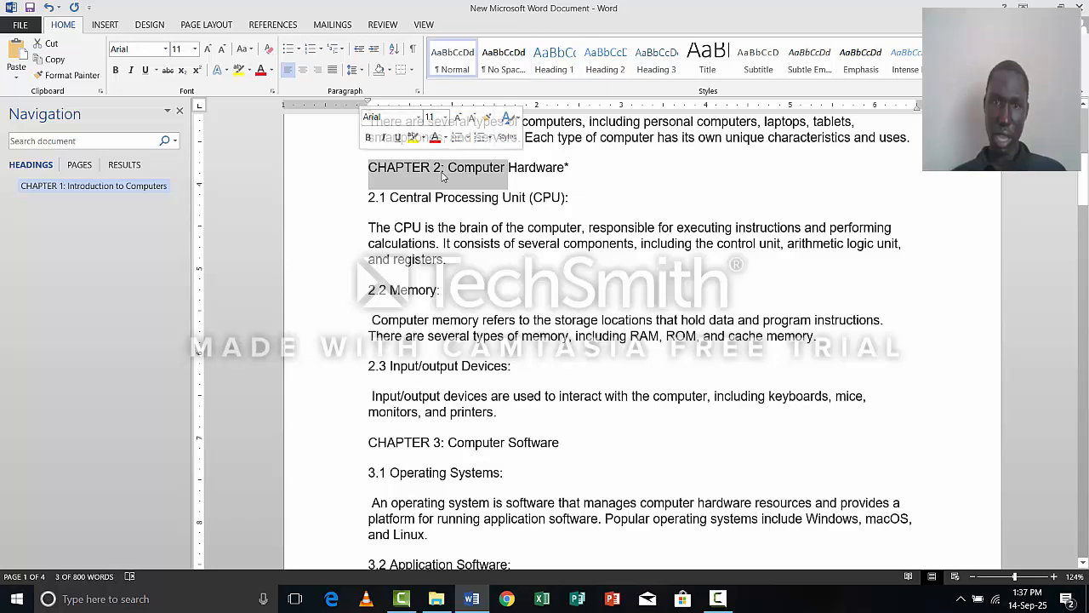
left_click(557, 168)
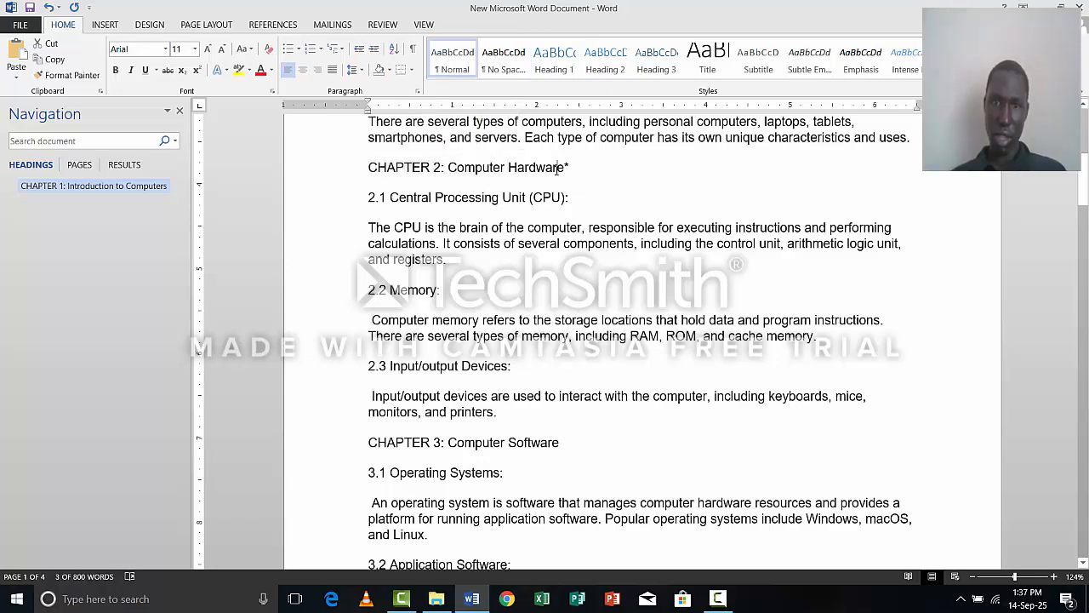
left_click_drag(557, 168, 348, 189)
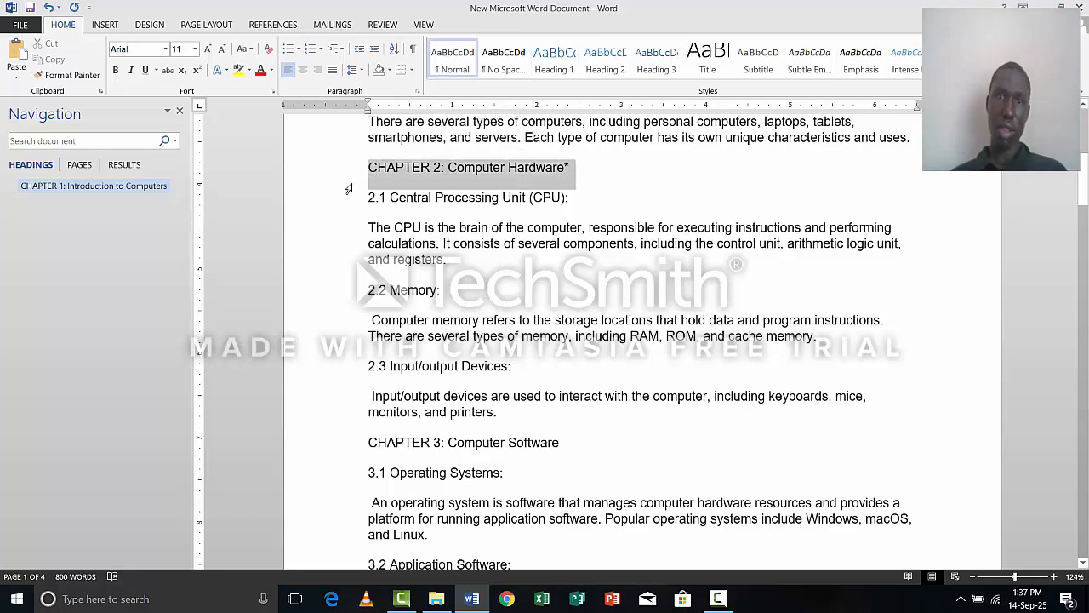
left_click(539, 60)
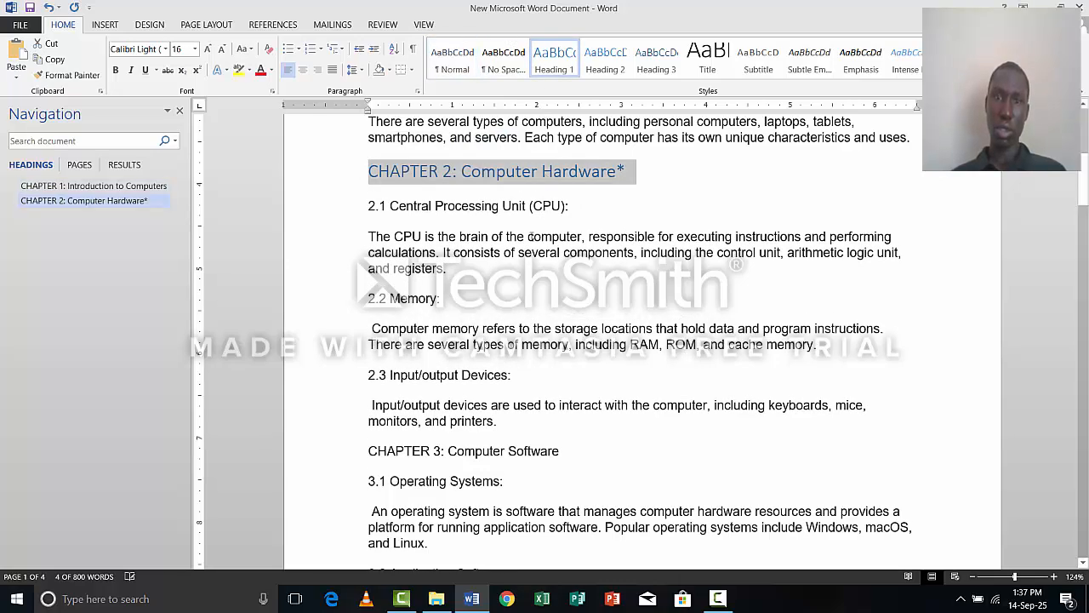
Apply the Heading 1 style to the "CHAPTER 3: Computer Software" line above section 3.1.
scroll(521, 253, "down", 4)
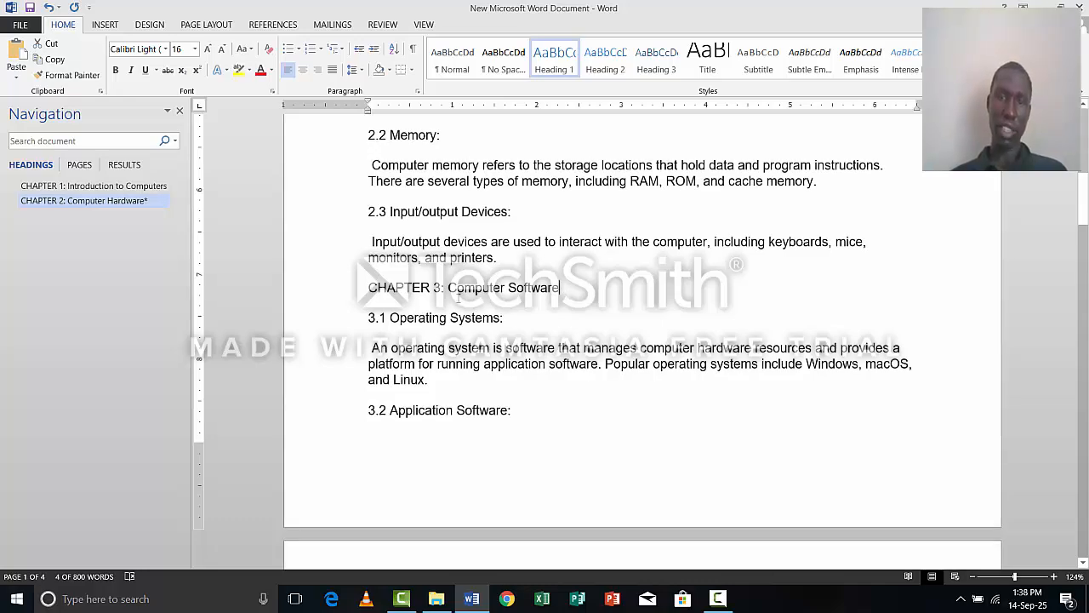
left_click_drag(458, 298, 364, 305)
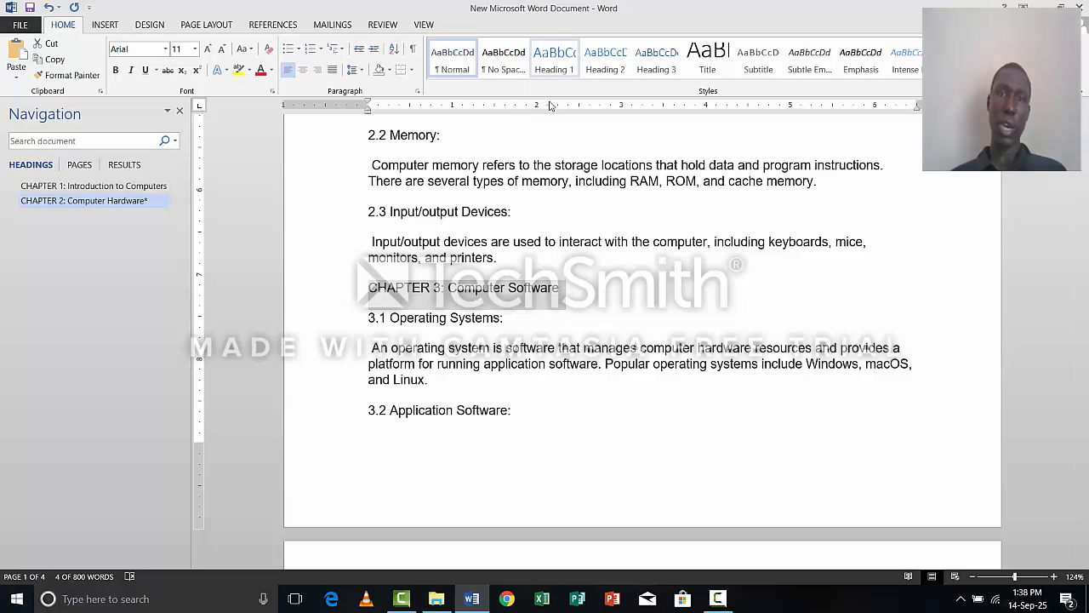
left_click(554, 60)
Apply the Heading 1 style to the "CHAPTER 4: Computer Networking" line above section 4.1.
scroll(538, 246, "down", 5)
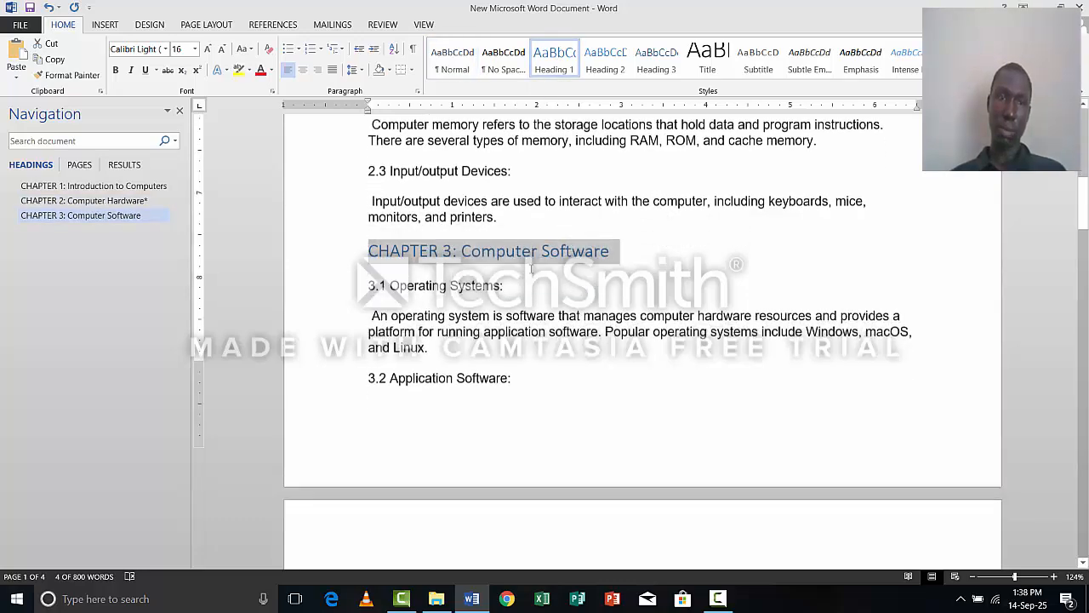
scroll(519, 278, "down", 5)
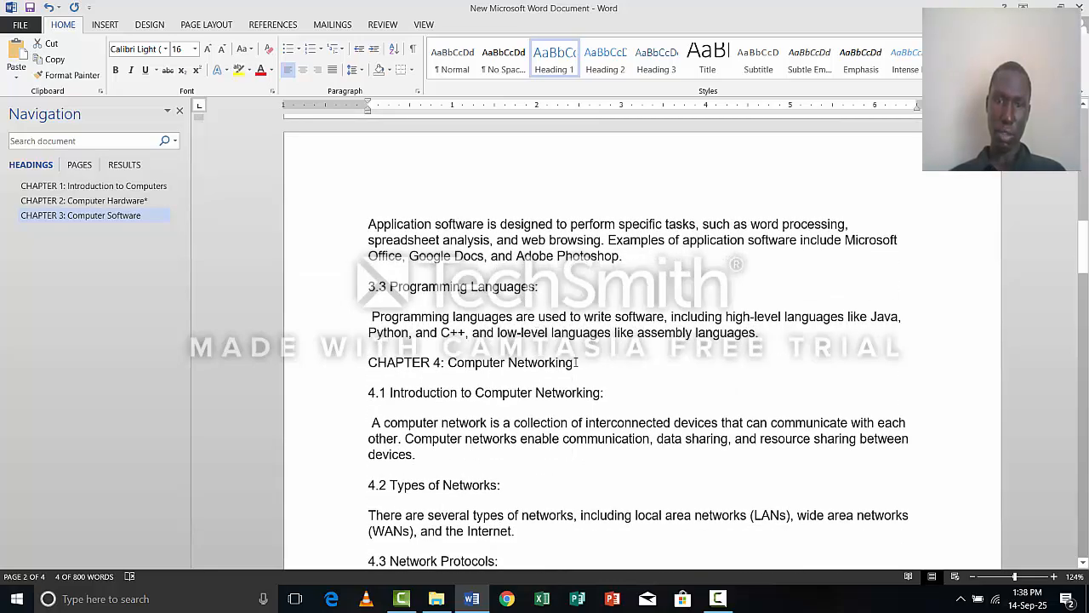
left_click_drag(573, 362, 368, 362)
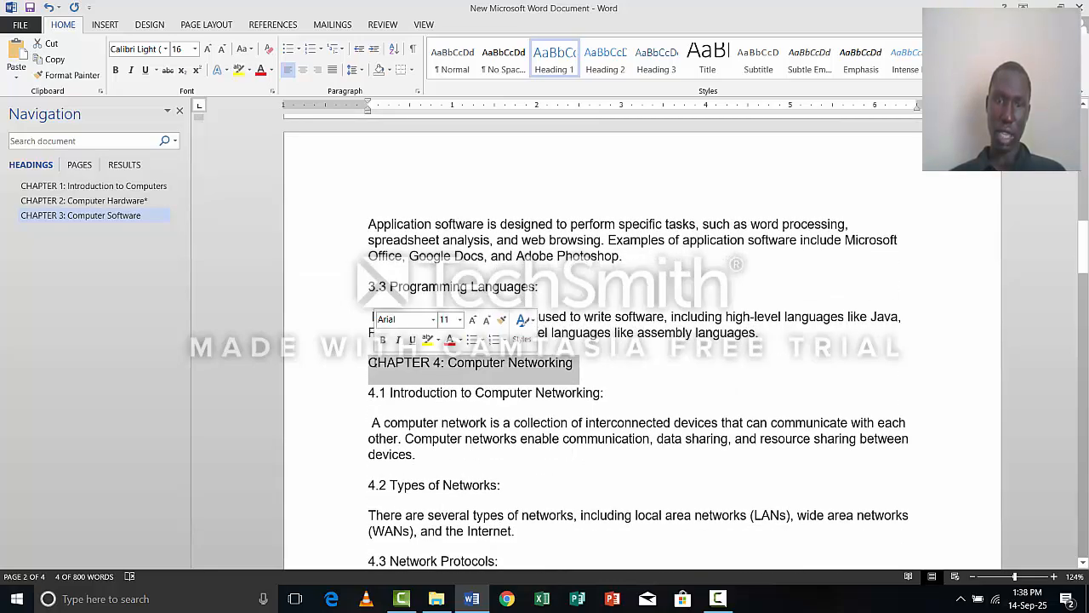
left_click(555, 54)
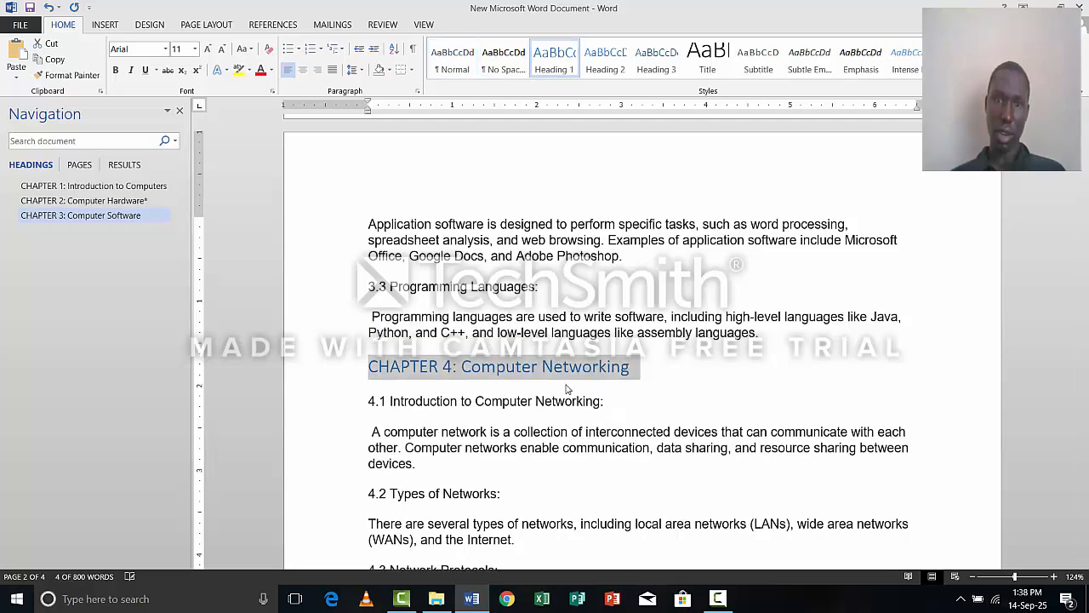
Apply the Heading 1 style to the text "CHAPTER 5: Internet and Web Development", leaving its trailing asterisk out of the selection.
scroll(546, 443, "down", 3)
scroll(546, 447, "down", 4)
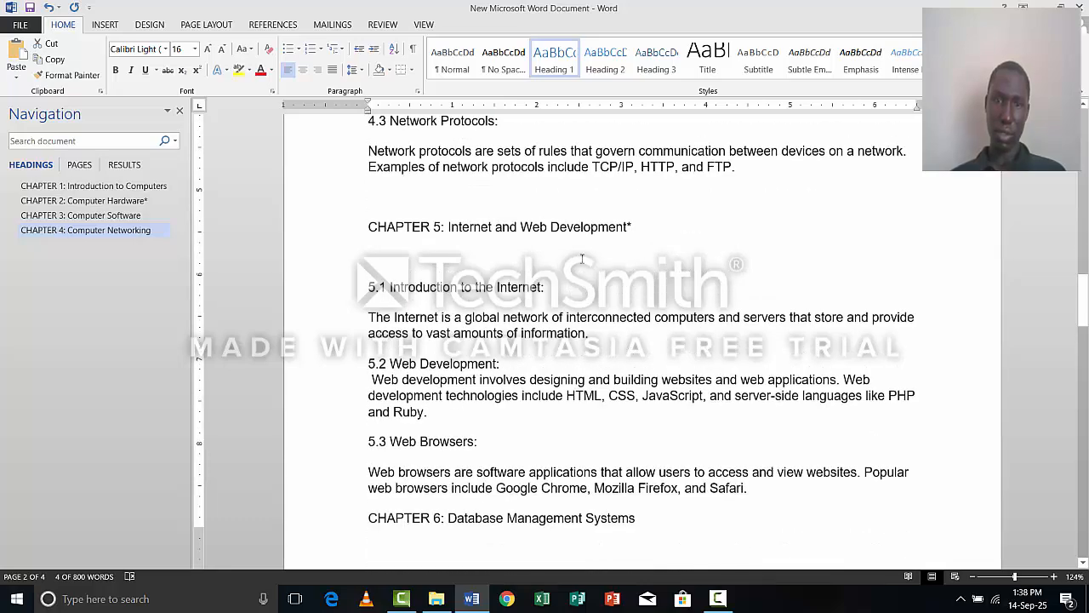
left_click_drag(630, 227, 366, 228)
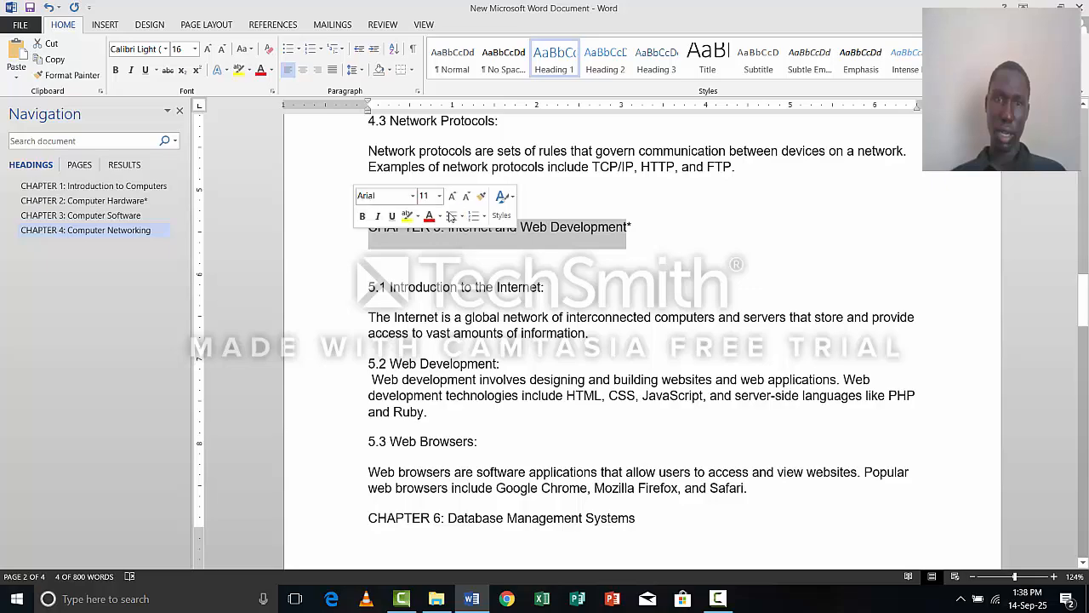
left_click(554, 69)
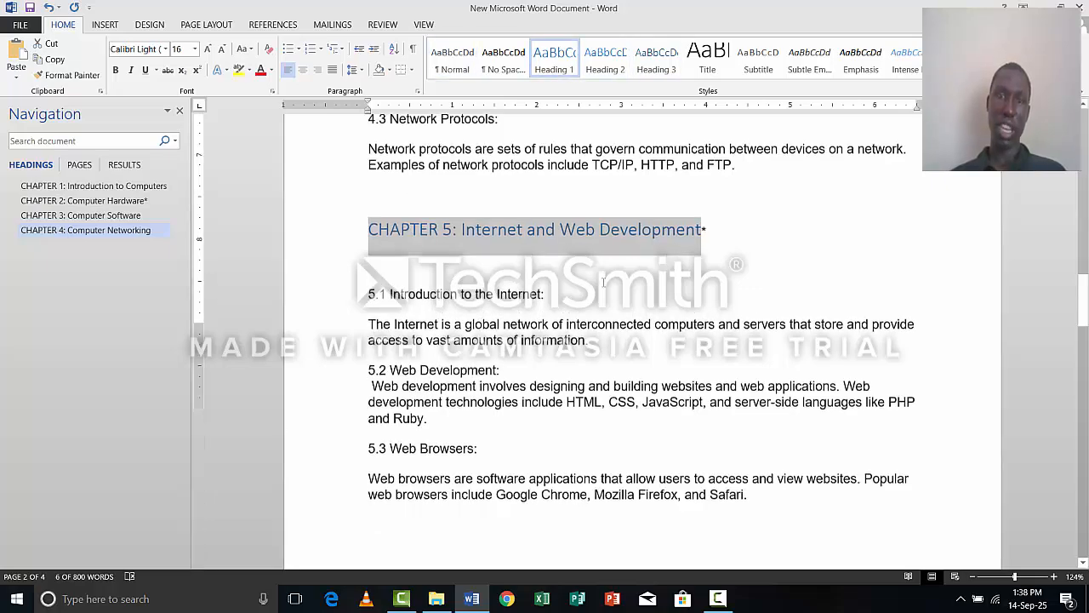
Apply the Heading 1 style to the "CHAPTER 6: Database Management Systems" line above section 6.1.
scroll(588, 340, "down", 5)
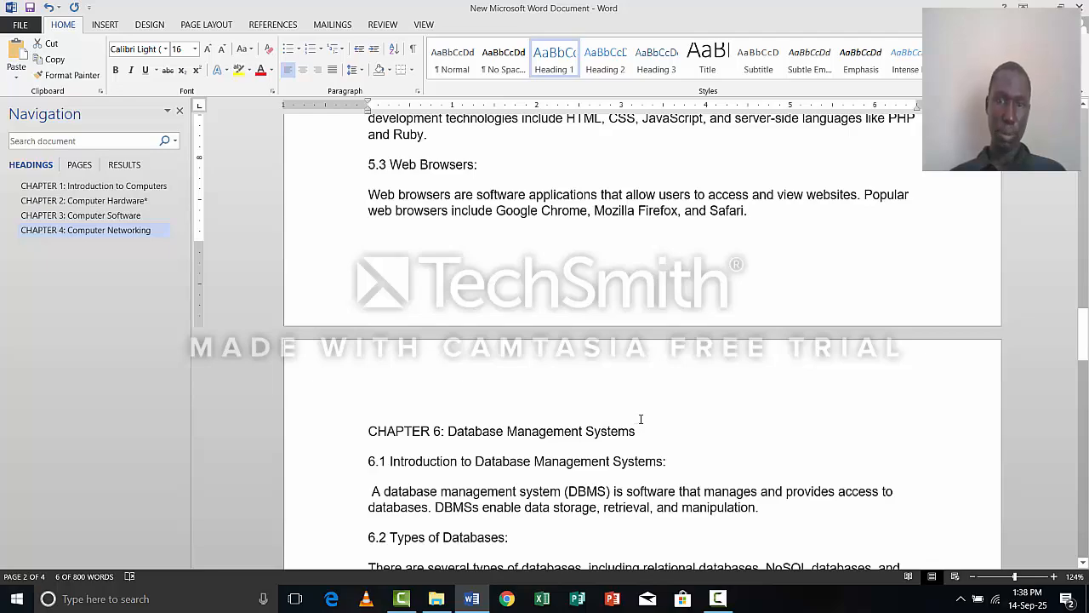
left_click_drag(400, 428, 368, 430)
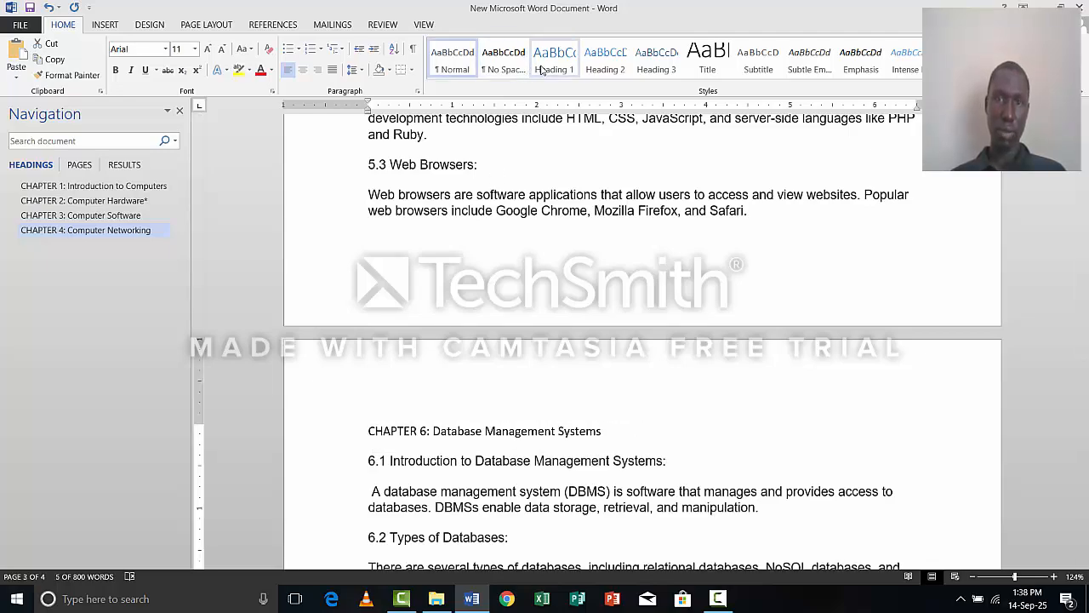
left_click(551, 65)
Apply the Heading 1 style to the "CHAPTER 7:Cyber security" line together with the blank line above it.
scroll(554, 246, "down", 5)
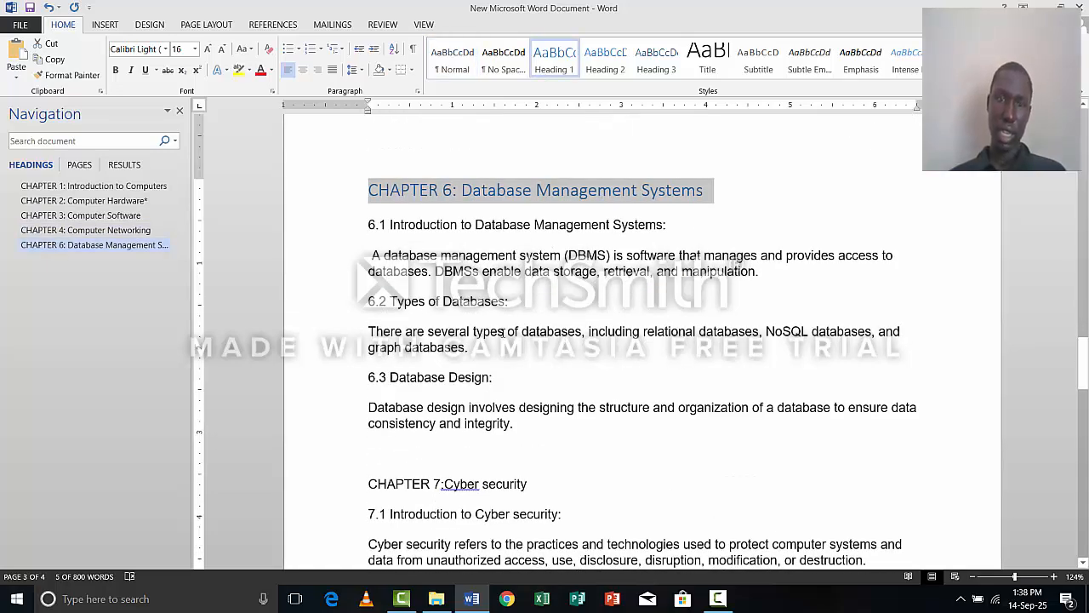
scroll(502, 333, "down", 2)
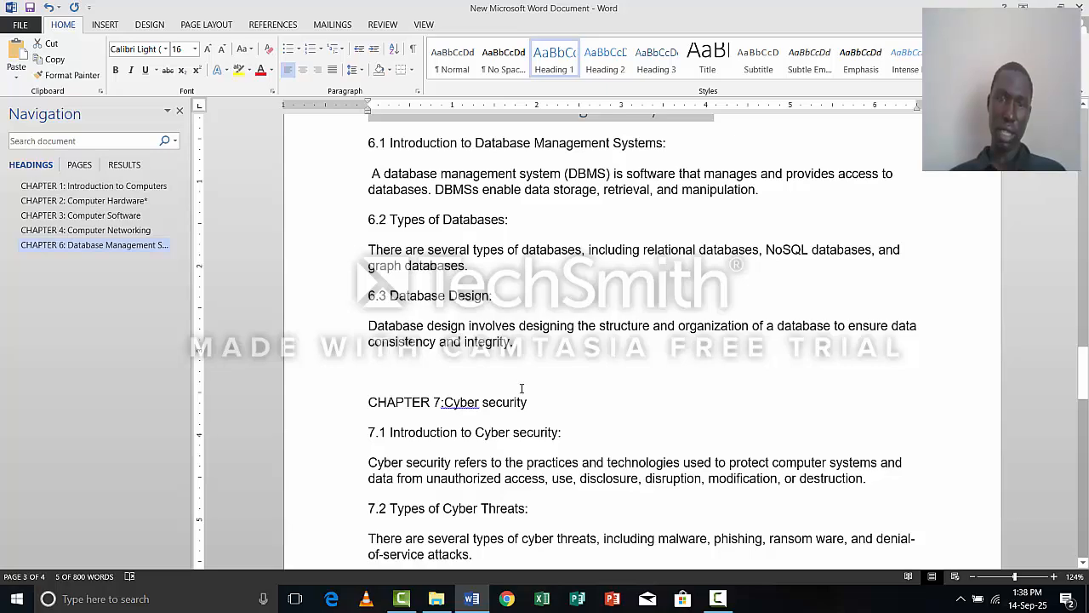
left_click_drag(372, 366, 534, 406)
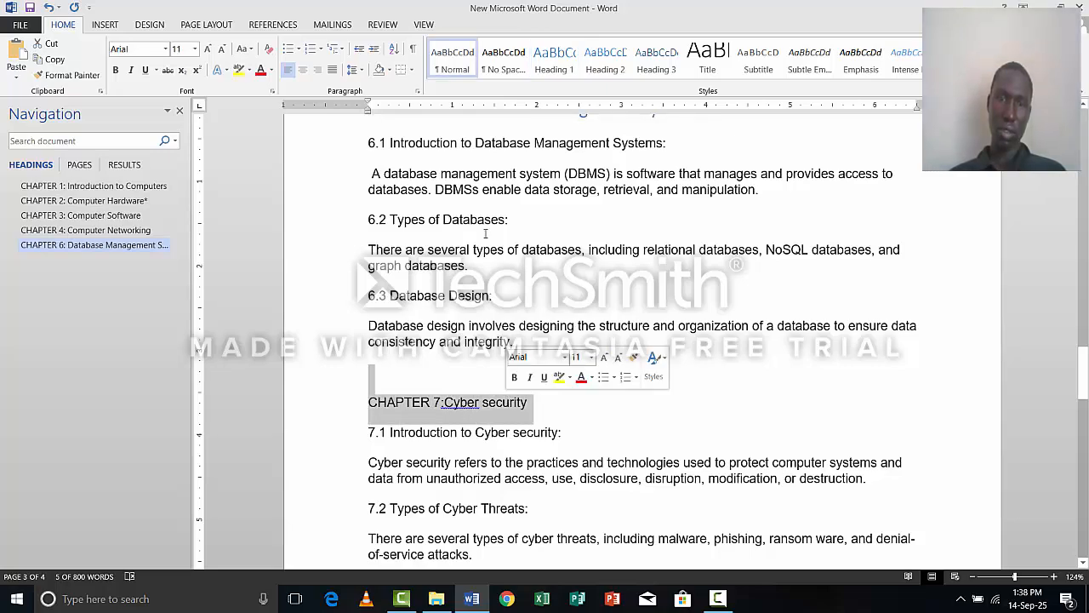
left_click(553, 61)
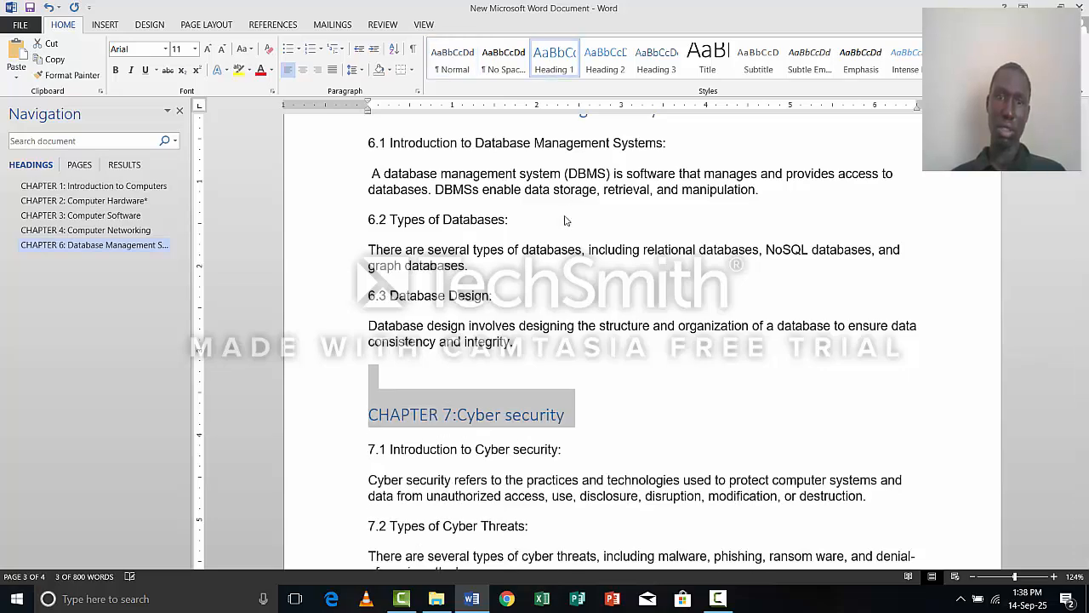
Apply the Heading 1 style to the "CHAPTER 8: Artificial Intelligence and Machine Learning" line above section 8.1.
scroll(571, 372, "down", 3)
scroll(572, 372, "down", 1)
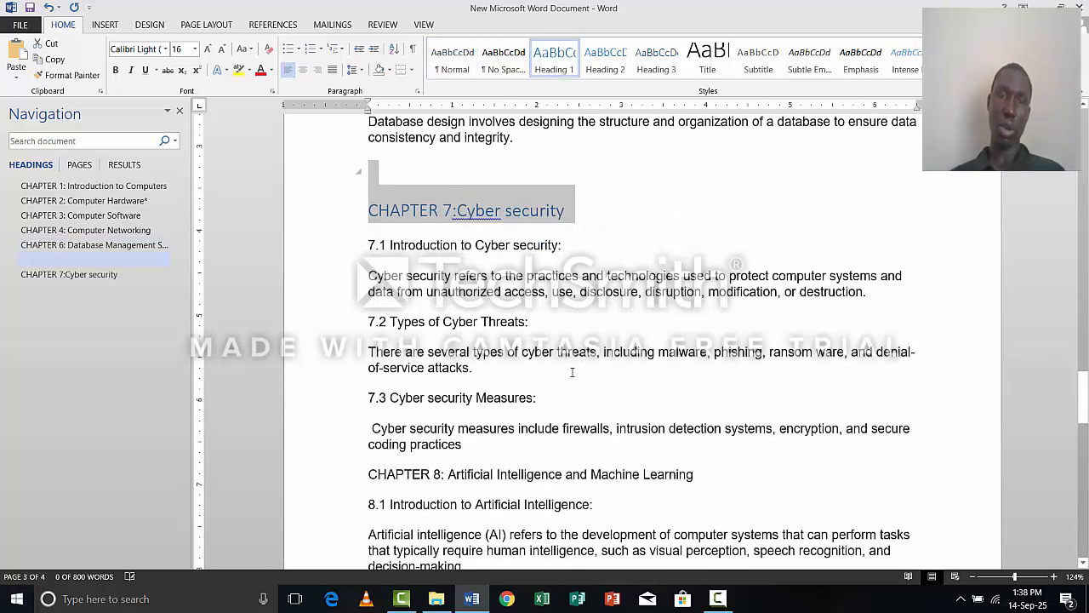
scroll(574, 370, "down", 2)
scroll(596, 383, "down", 1)
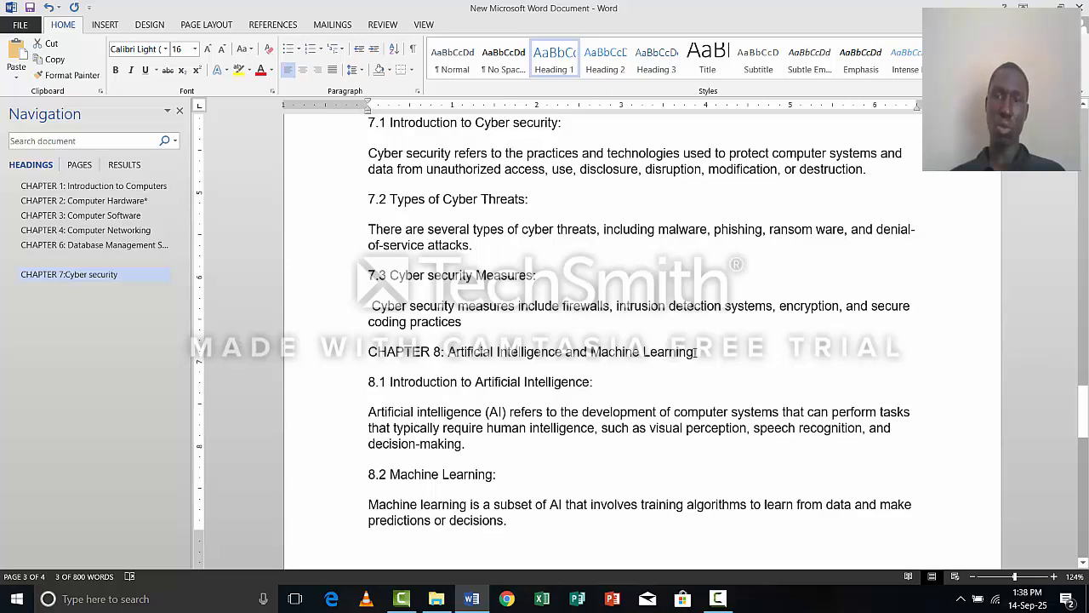
left_click_drag(694, 352, 369, 351)
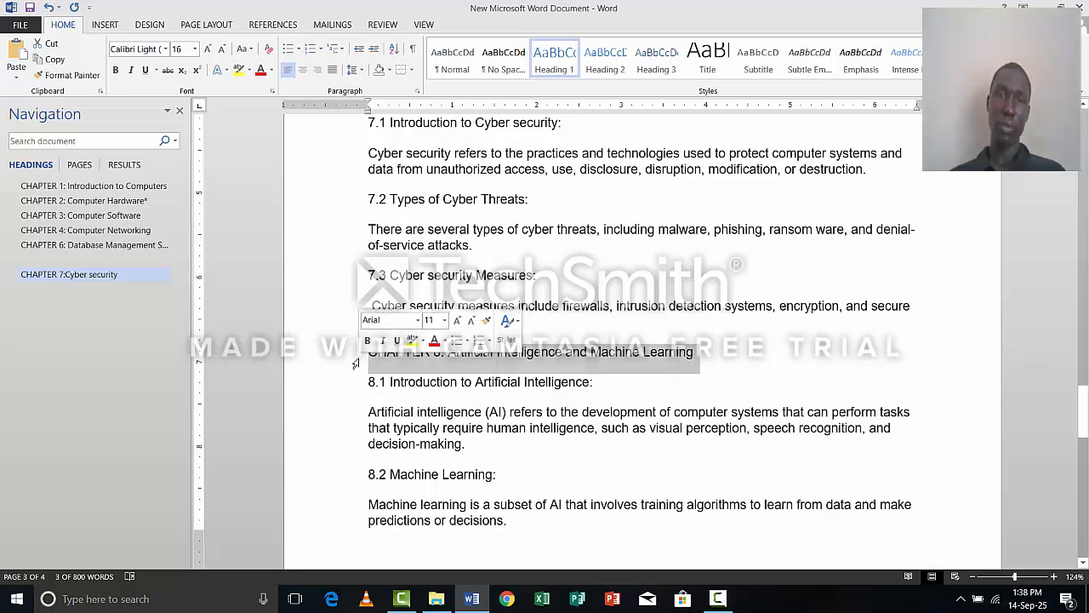
left_click(553, 60)
Apply the Heading 1 style to the "CHAPTER 9: Data Science" line above section 9.1.
scroll(557, 137, "down", 5)
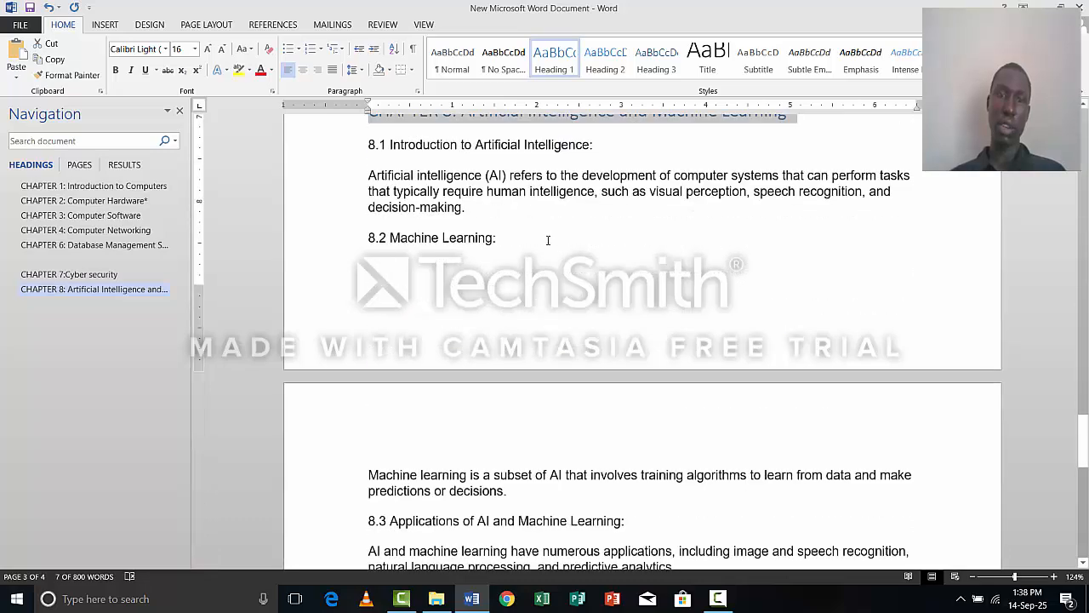
scroll(536, 262, "down", 6)
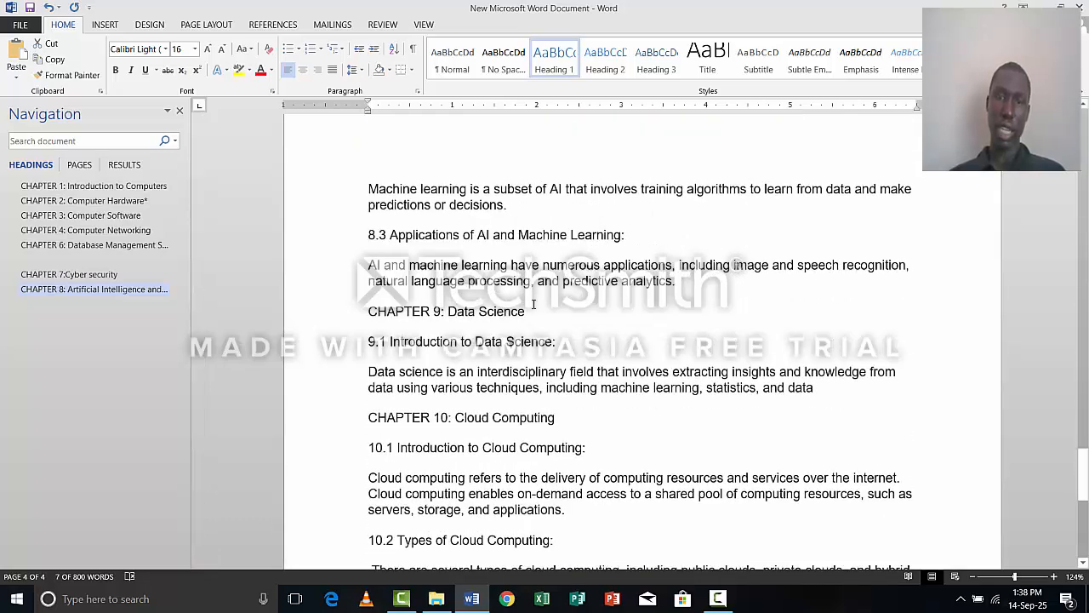
left_click_drag(525, 312, 368, 312)
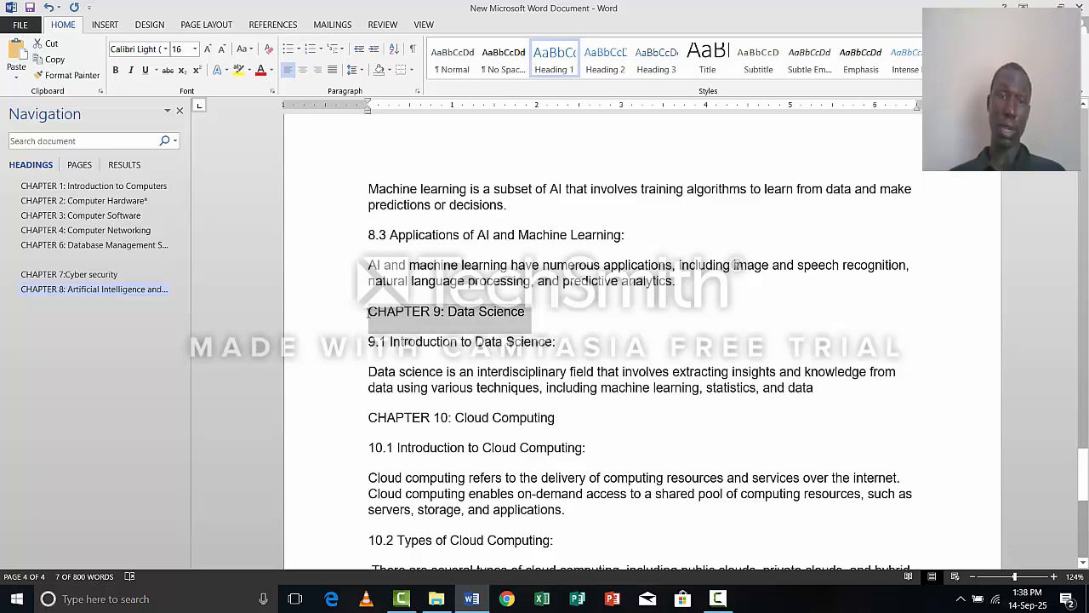
left_click(554, 60)
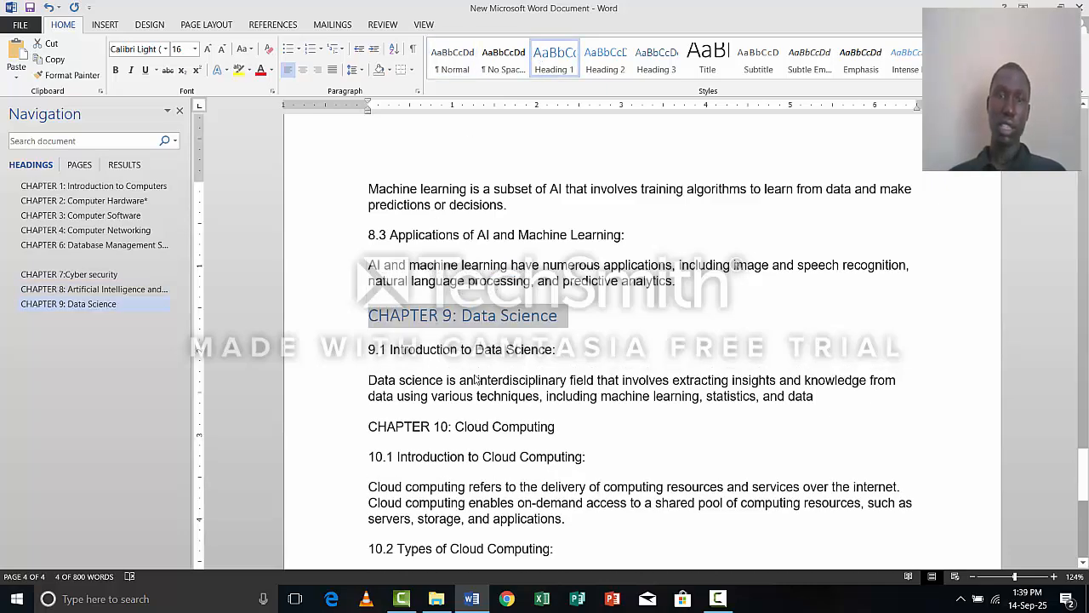
Apply the Heading 1 style to the "CHAPTER 10: Cloud Computing" line above section 10.1.
scroll(475, 380, "down", 5)
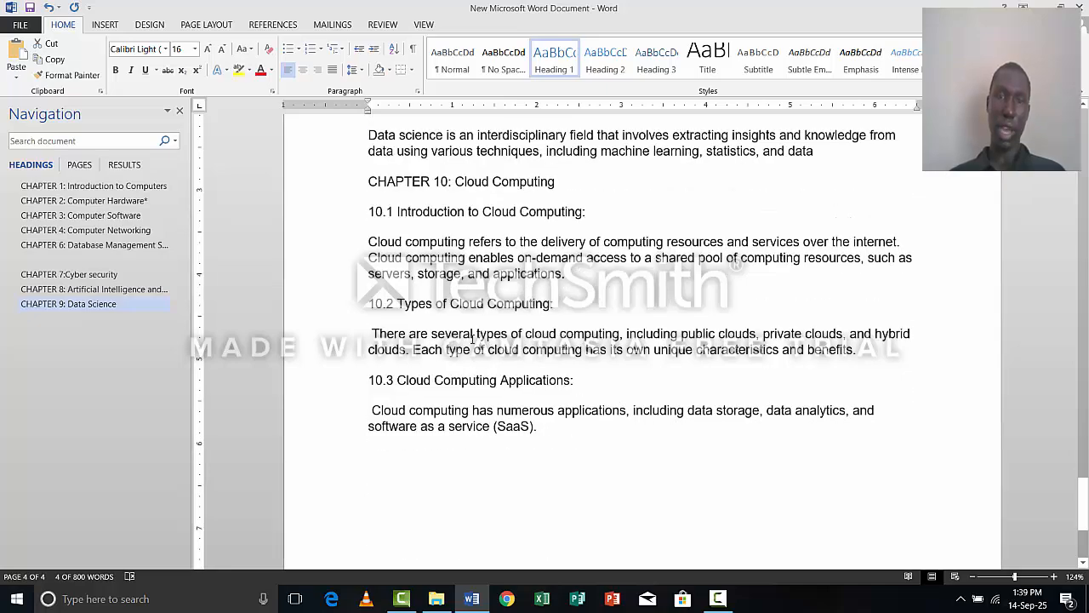
scroll(506, 377, "up", 1)
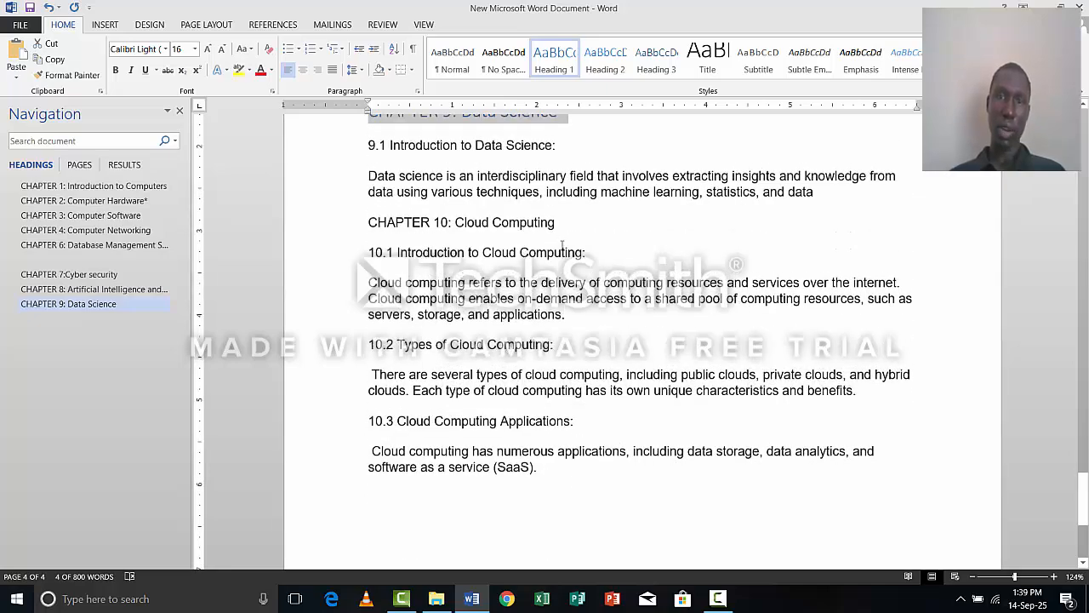
left_click_drag(568, 228, 350, 239)
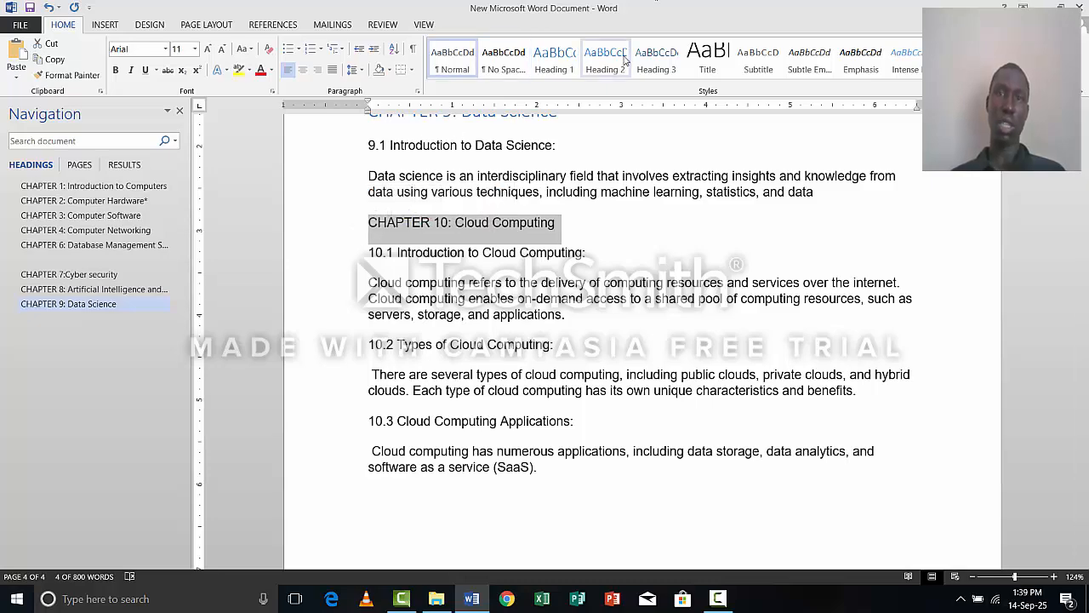
left_click(533, 72)
left_click(532, 71)
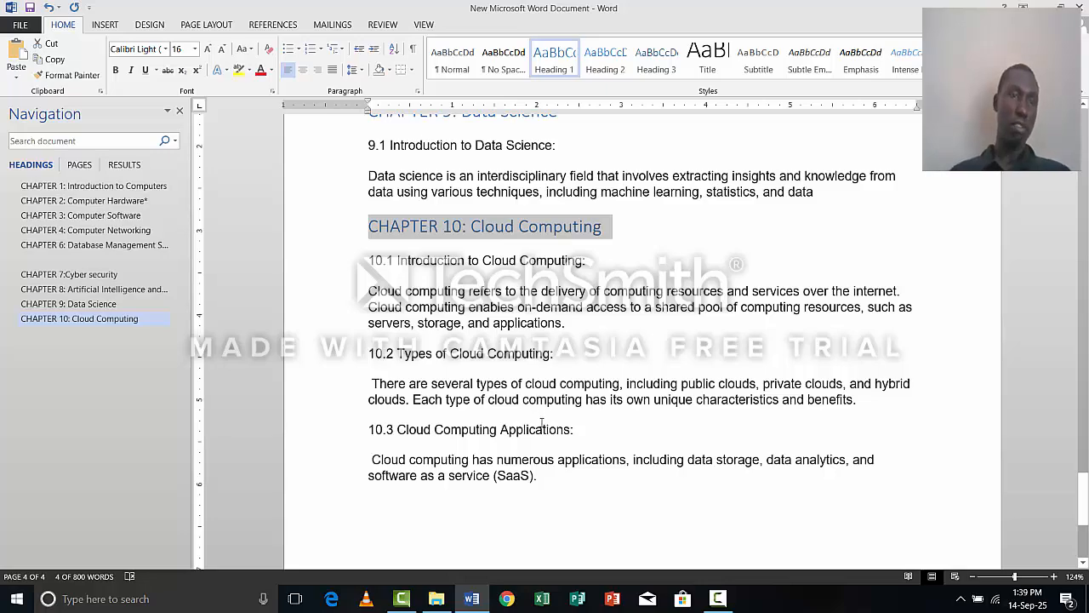
scroll(546, 420, "up", 7)
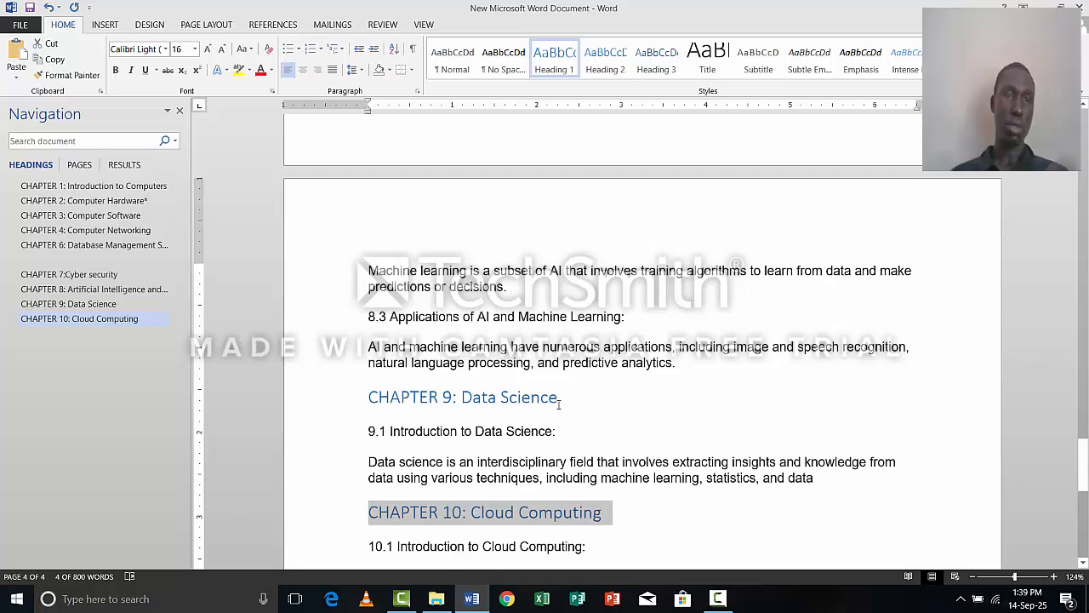
Apply the Heading 2 style to the chapter 1 subheadings "1.1 Definition of a Computer", "1.2 History of Computers" and "1.3 Types of Computers".
scroll(559, 404, "up", 7)
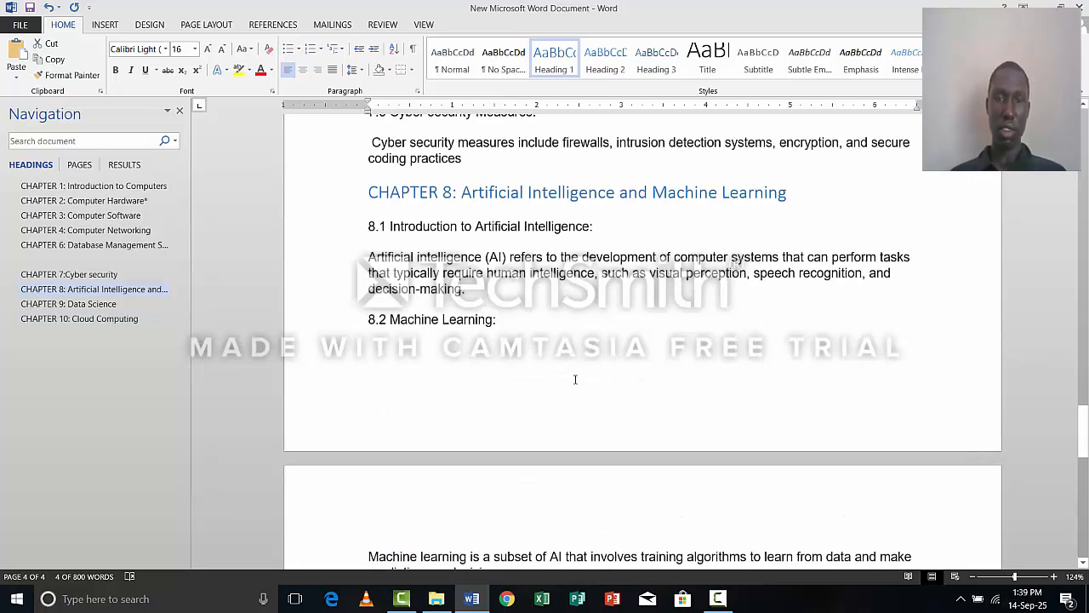
scroll(575, 380, "up", 20)
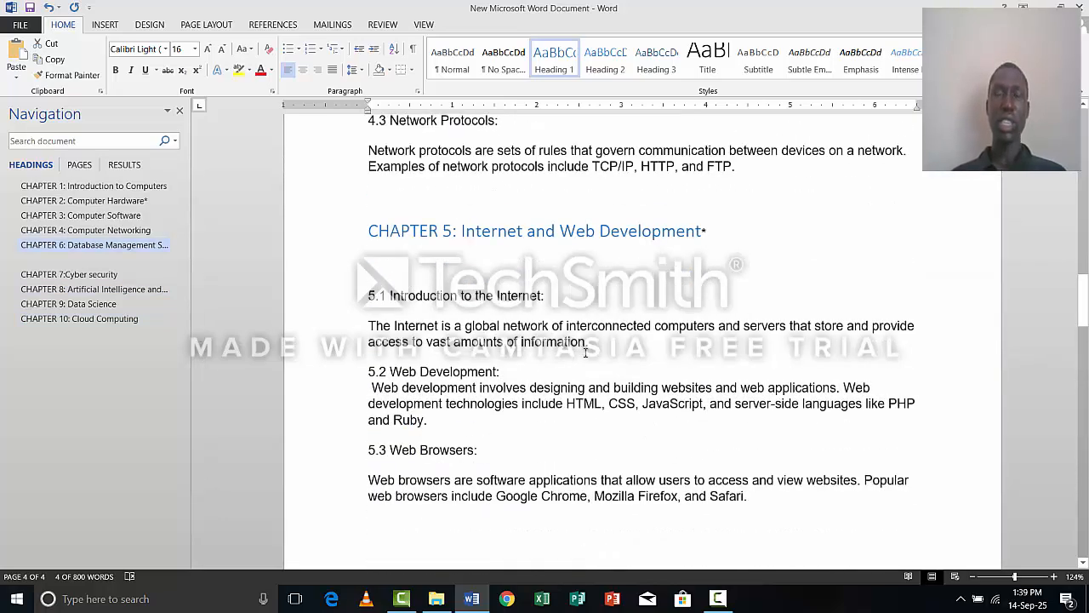
scroll(585, 352, "up", 20)
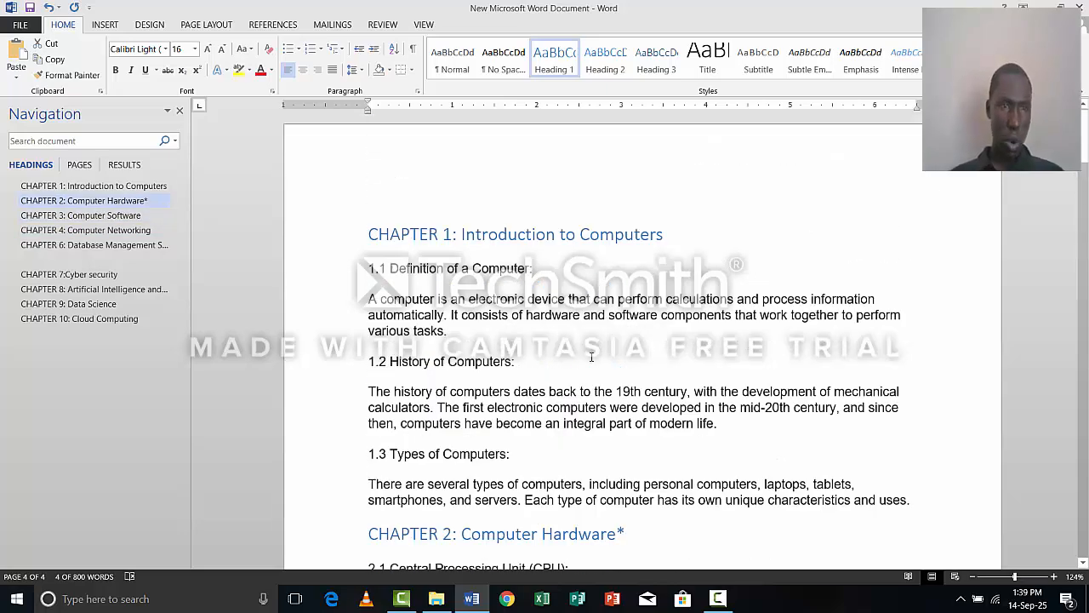
scroll(591, 356, "up", 1)
scroll(562, 355, "down", 3)
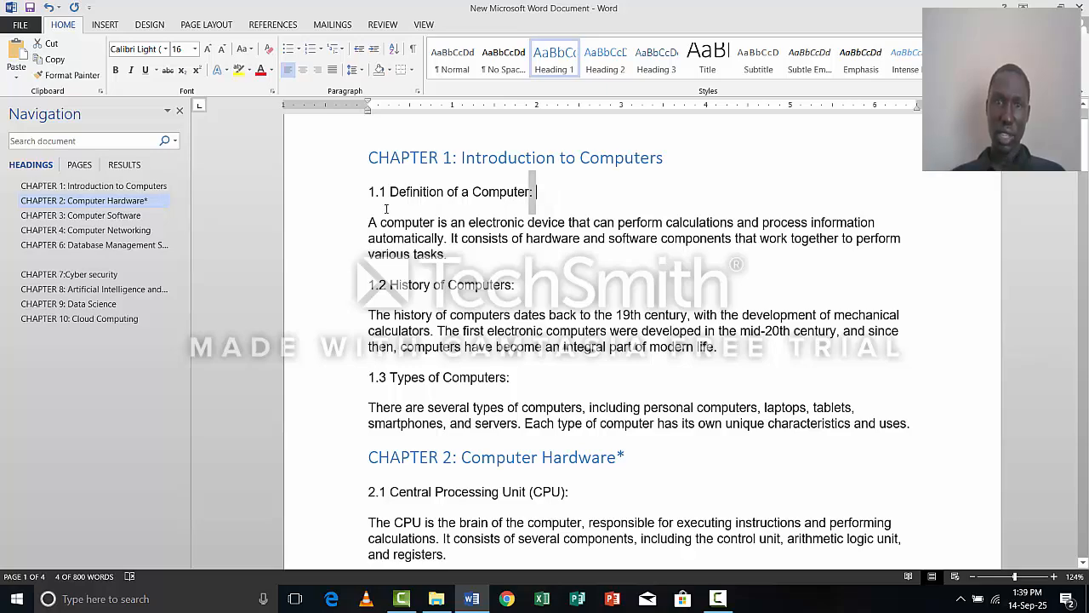
left_click_drag(536, 192, 371, 192)
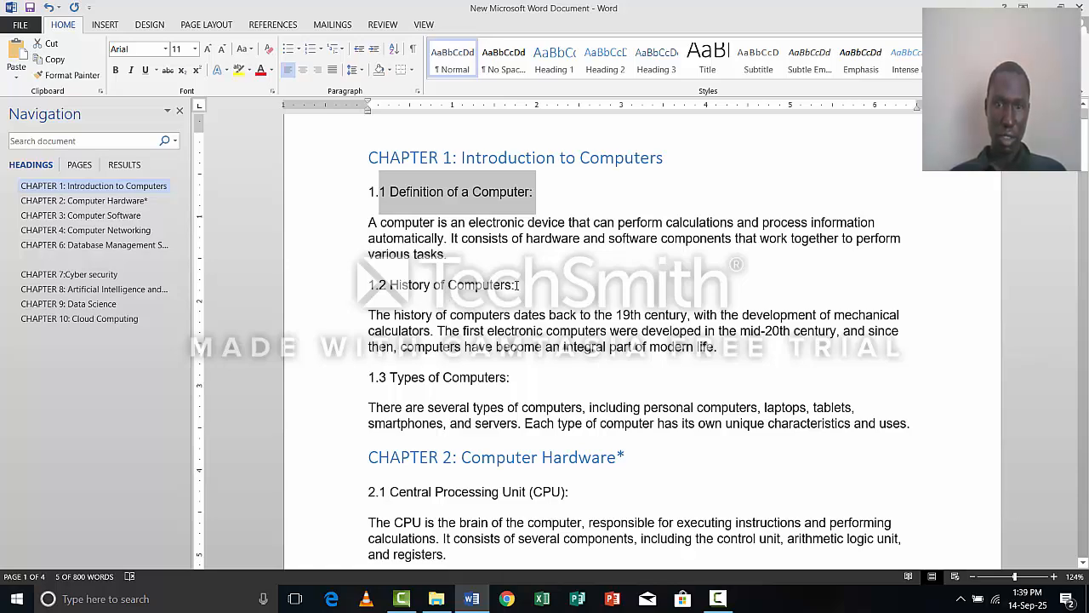
left_click_drag(515, 285, 343, 300)
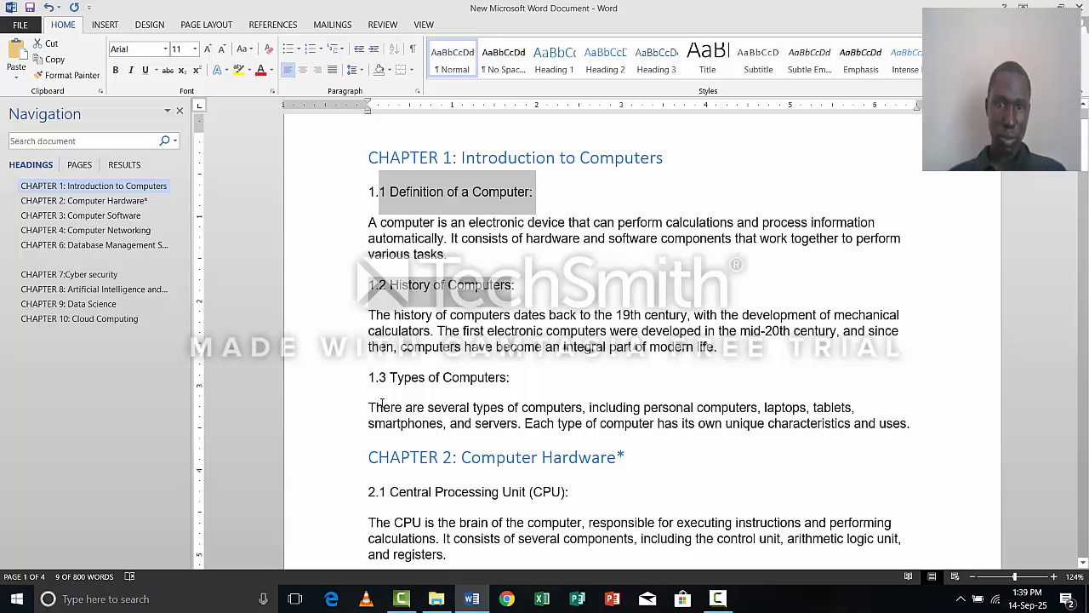
left_click_drag(374, 401, 369, 384)
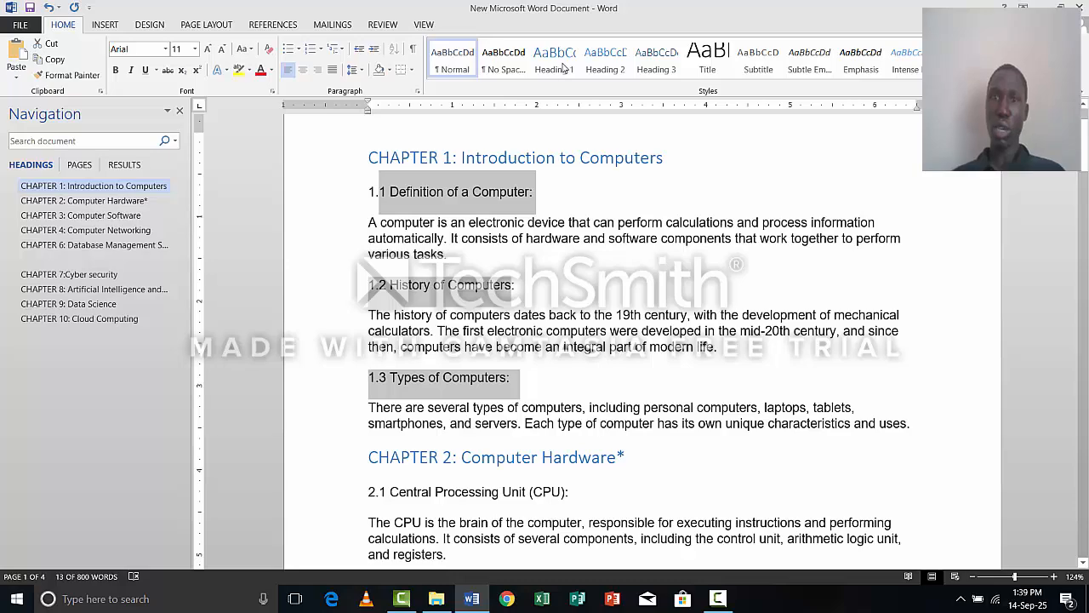
left_click(600, 68)
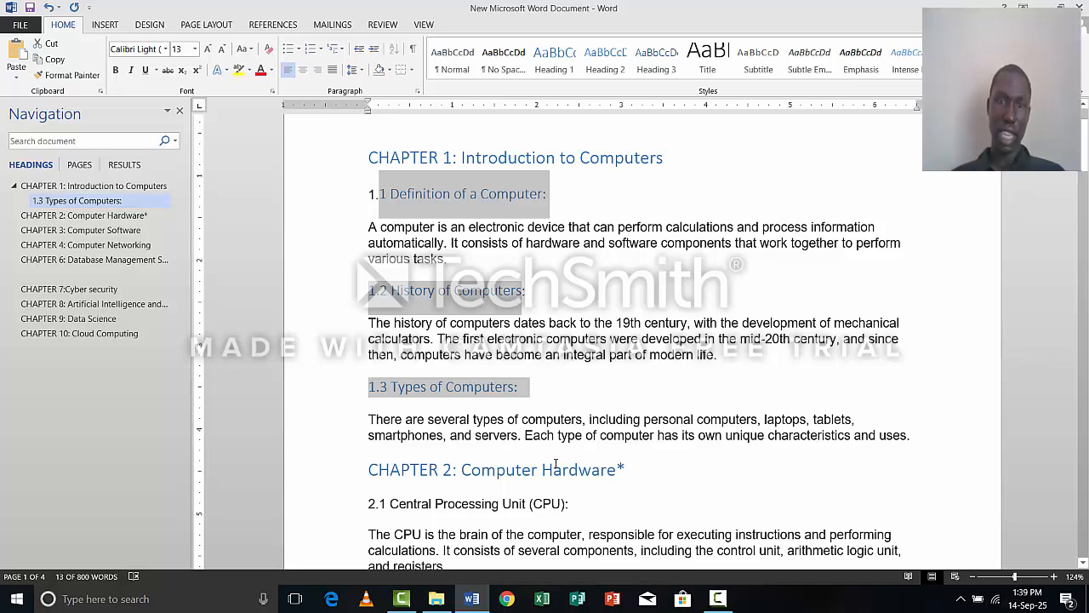
Apply the Heading 2 style to the chapter 2 subheadings "2.1 Central Processing Unit (CPU)", "2.2 Memory" and "2.3 Input/output Devices".
scroll(555, 460, "down", 5)
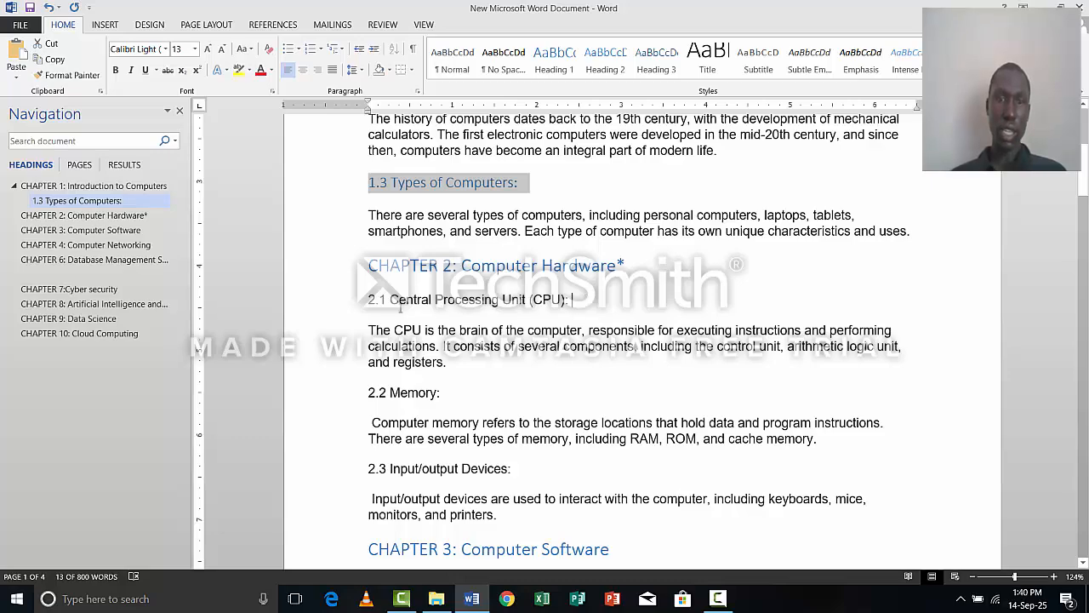
left_click_drag(573, 302, 368, 306)
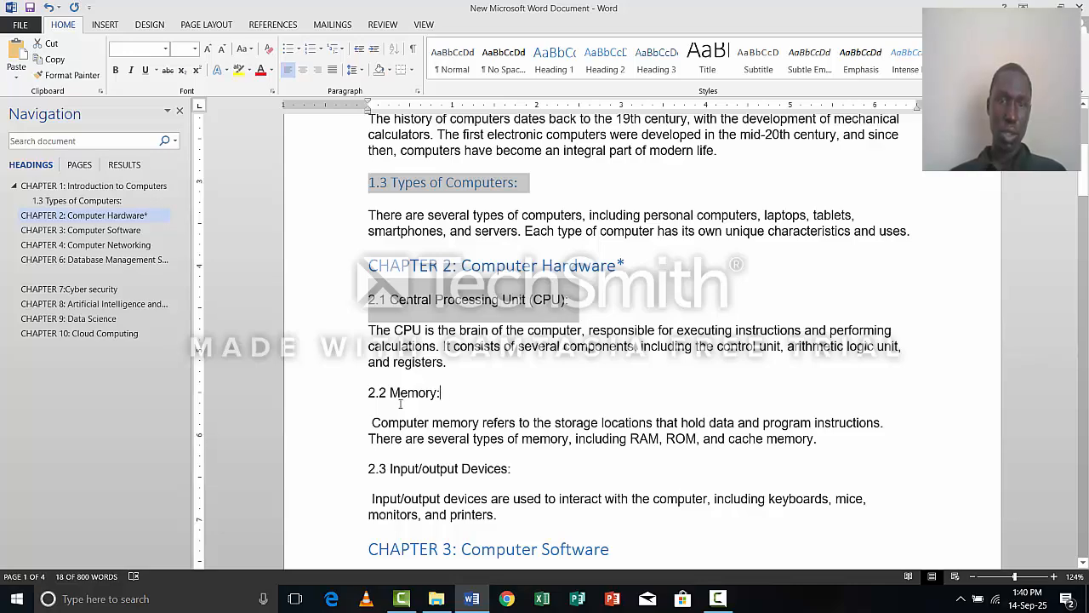
left_click_drag(441, 393, 368, 393)
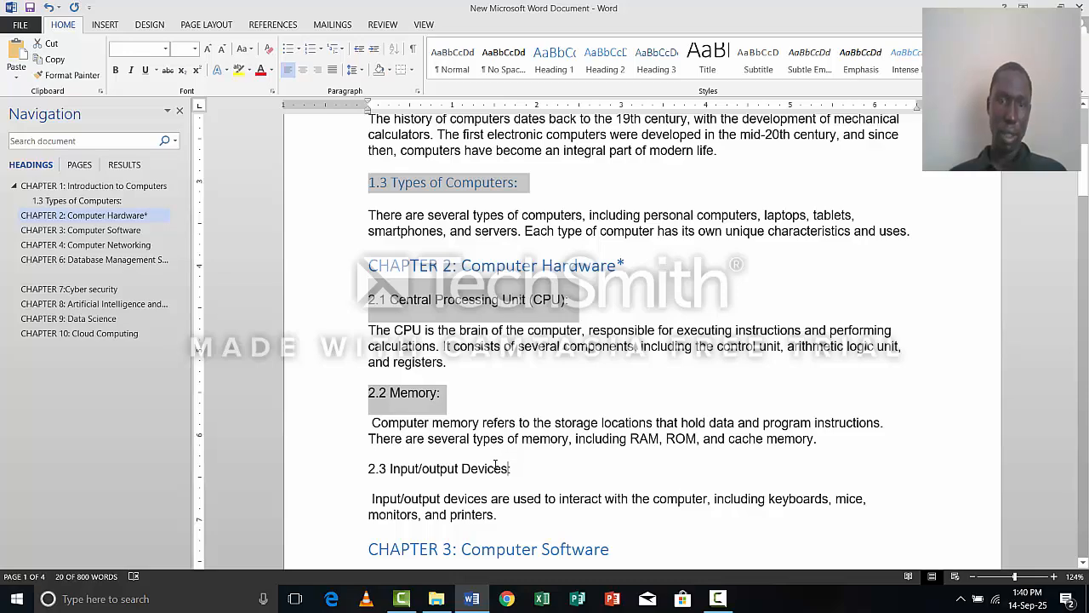
left_click_drag(508, 469, 347, 475)
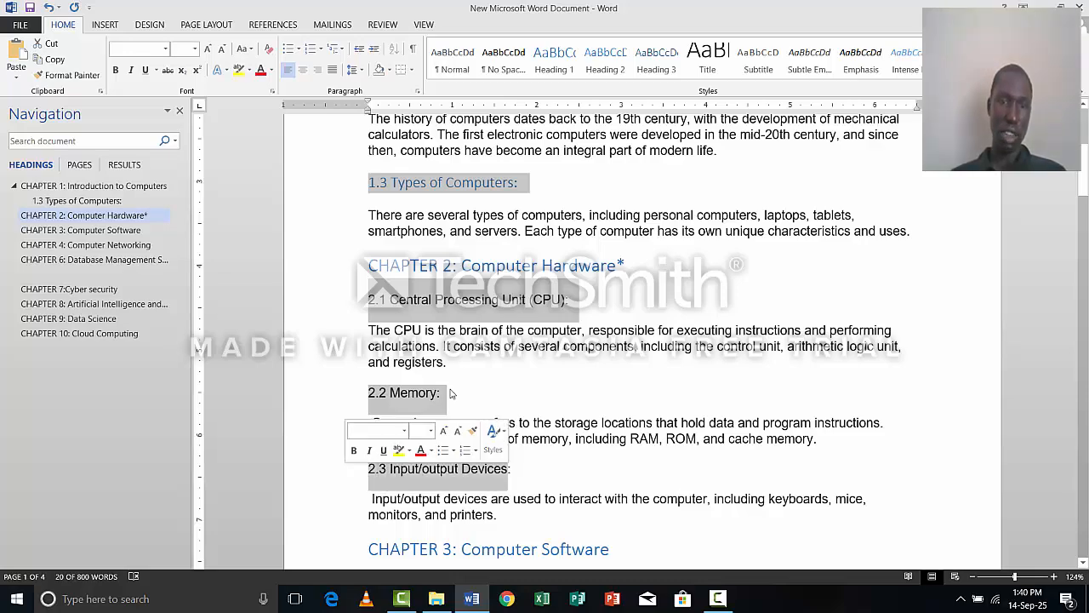
left_click(626, 69)
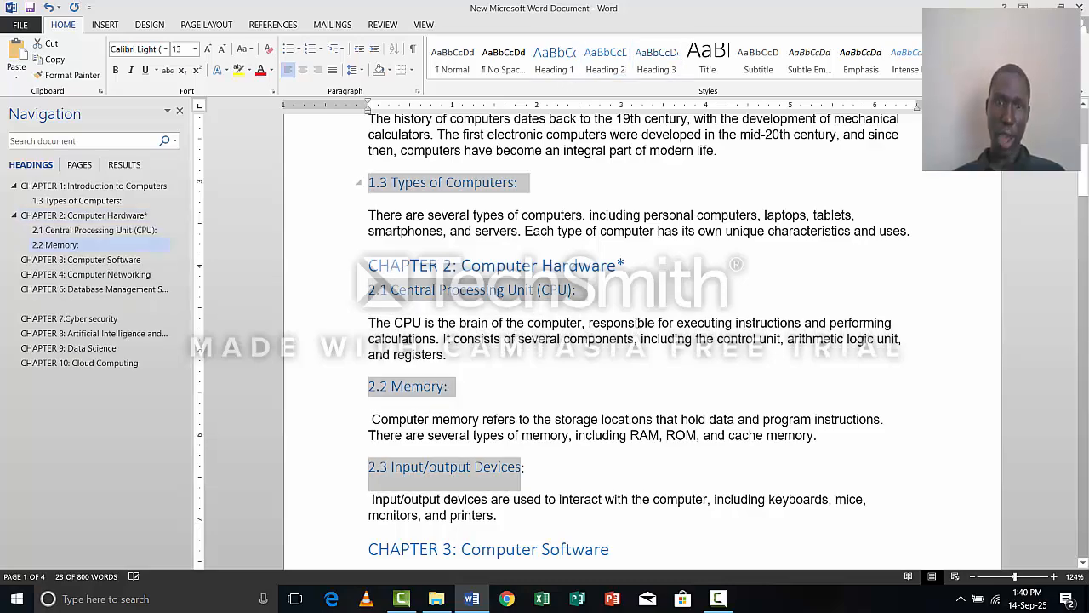
Apply the Heading 2 style to the chapter 3 subheadings "3.1 Operating Systems", "3.2 Application Software" and "3.3 Programming Languages".
scroll(619, 350, "down", 5)
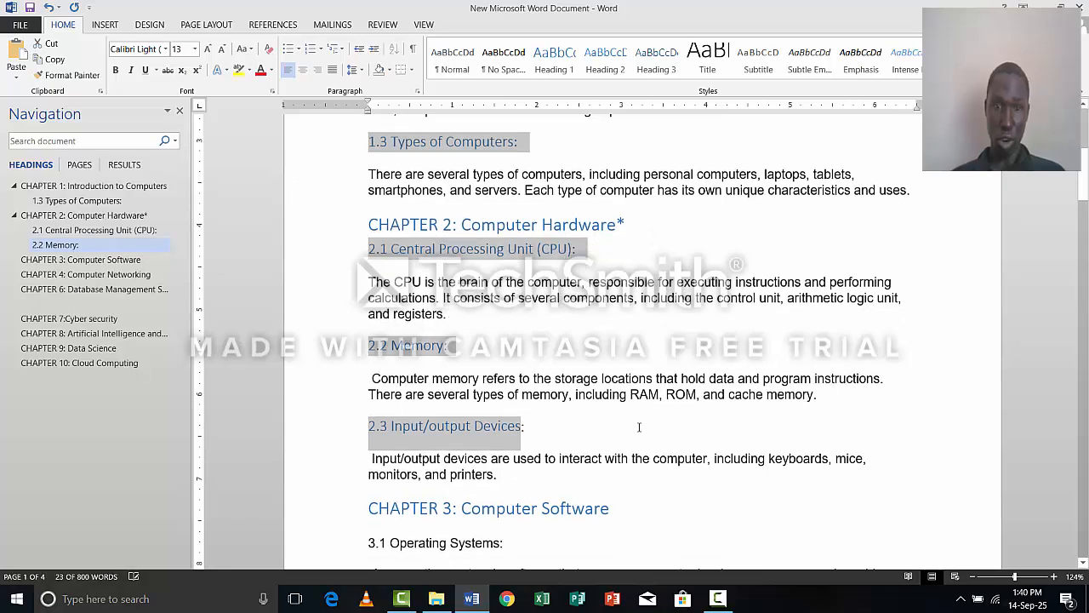
scroll(567, 391, "down", 3)
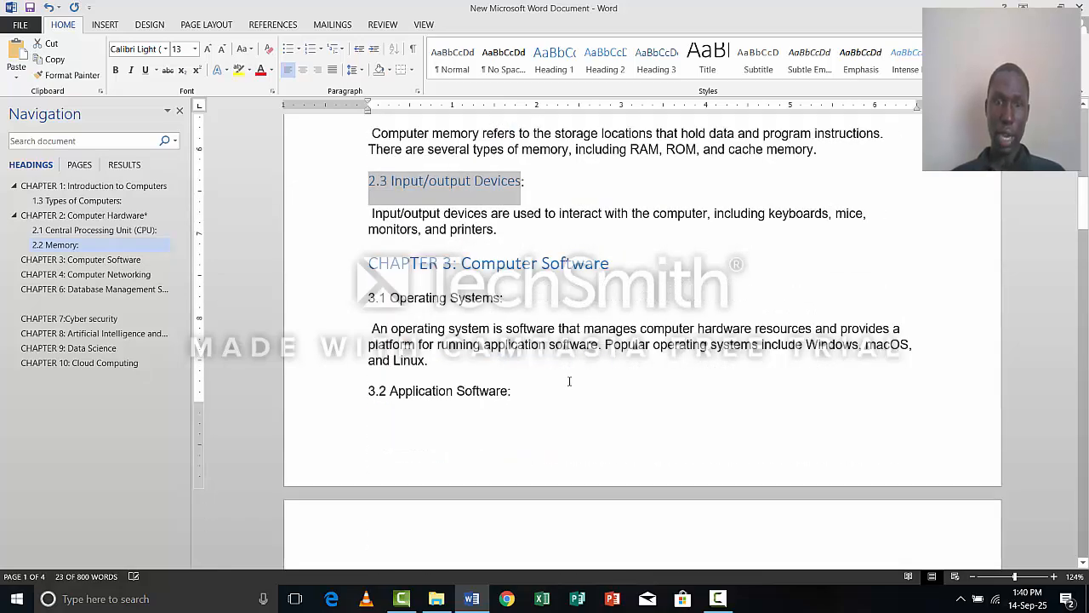
left_click(517, 300)
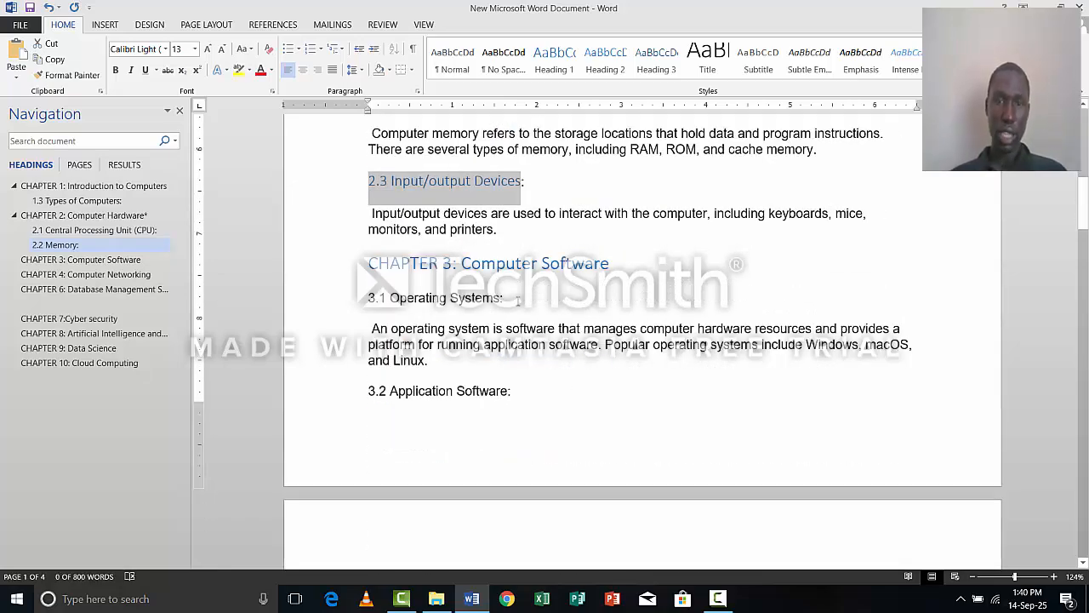
left_click(354, 310)
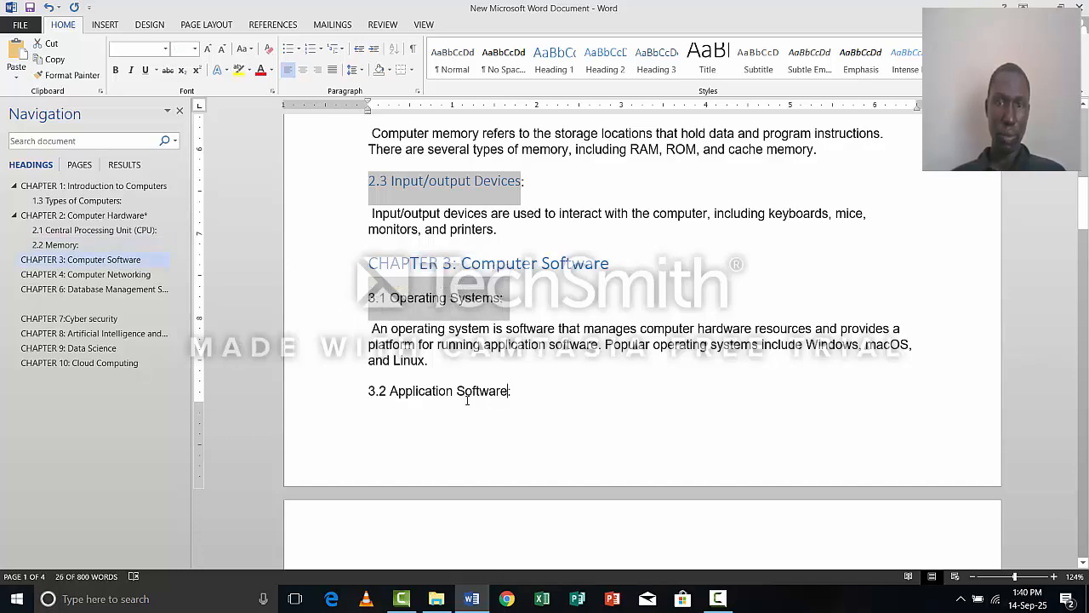
left_click(367, 397, "ctrl")
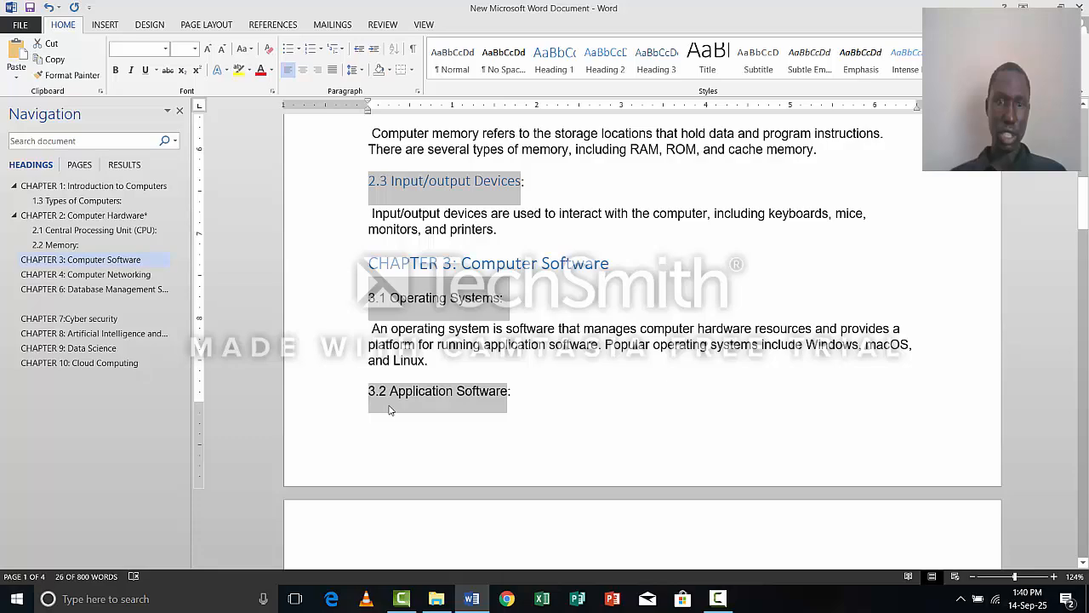
scroll(559, 437, "down", 5)
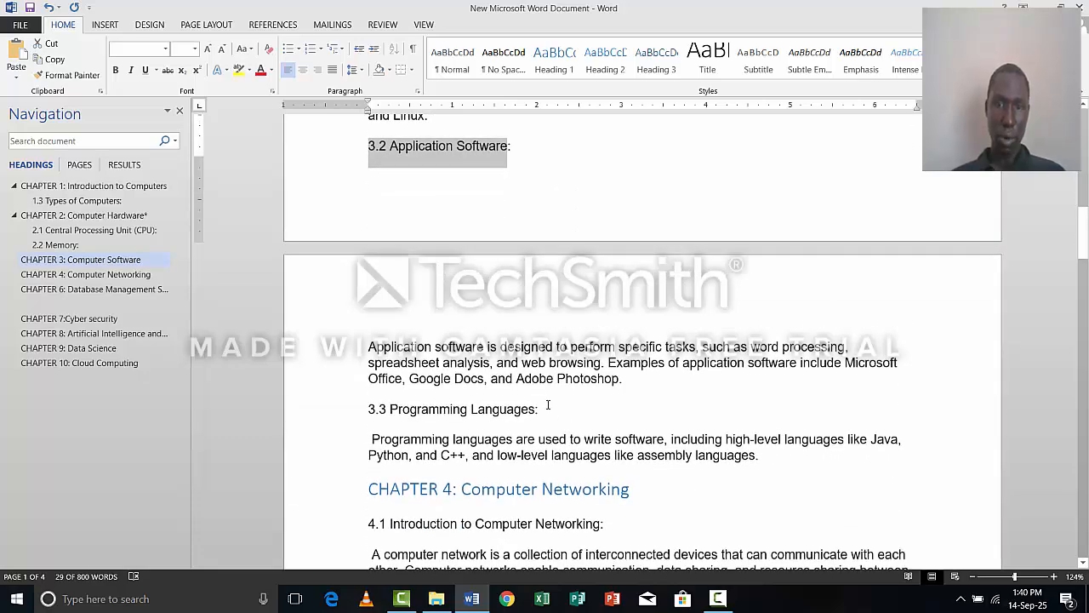
left_click_drag(411, 410, 372, 410)
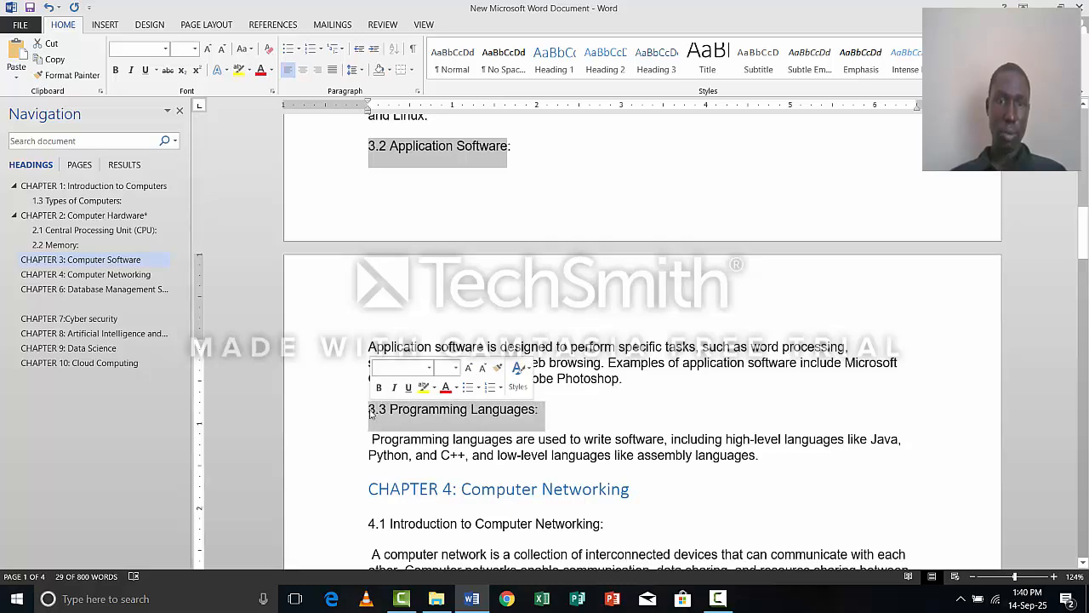
left_click(601, 75)
left_click(600, 76)
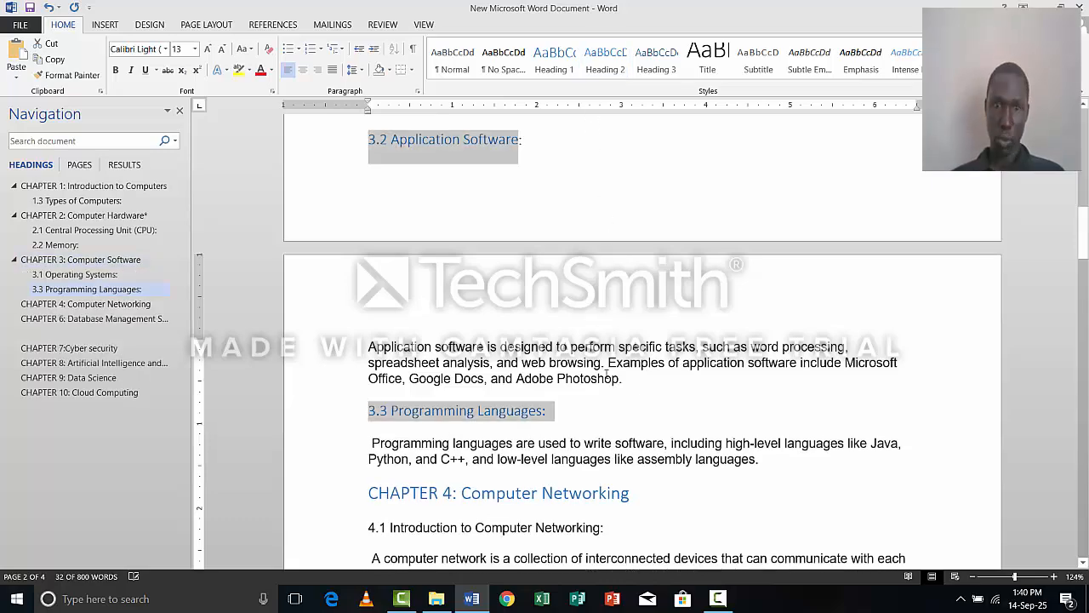
Apply the Heading 2 style to the chapter 4 subheadings "4.1 Introduction to Computer Networking", "4.2 Types of Networks" and "4.3 Network Protocols".
scroll(607, 379, "down", 1)
scroll(607, 378, "down", 5)
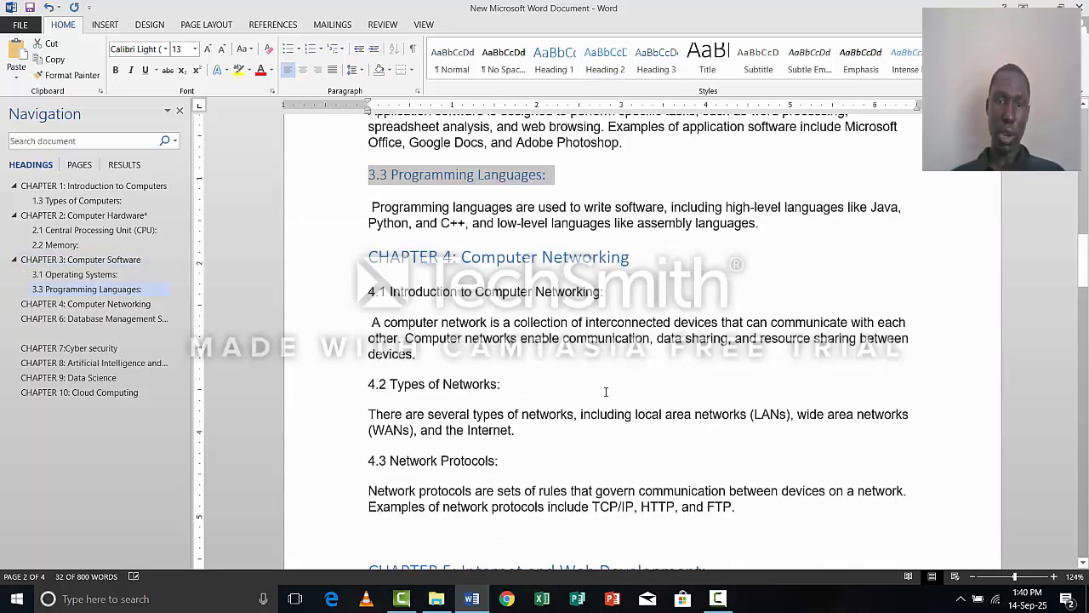
scroll(604, 353, "down", 5)
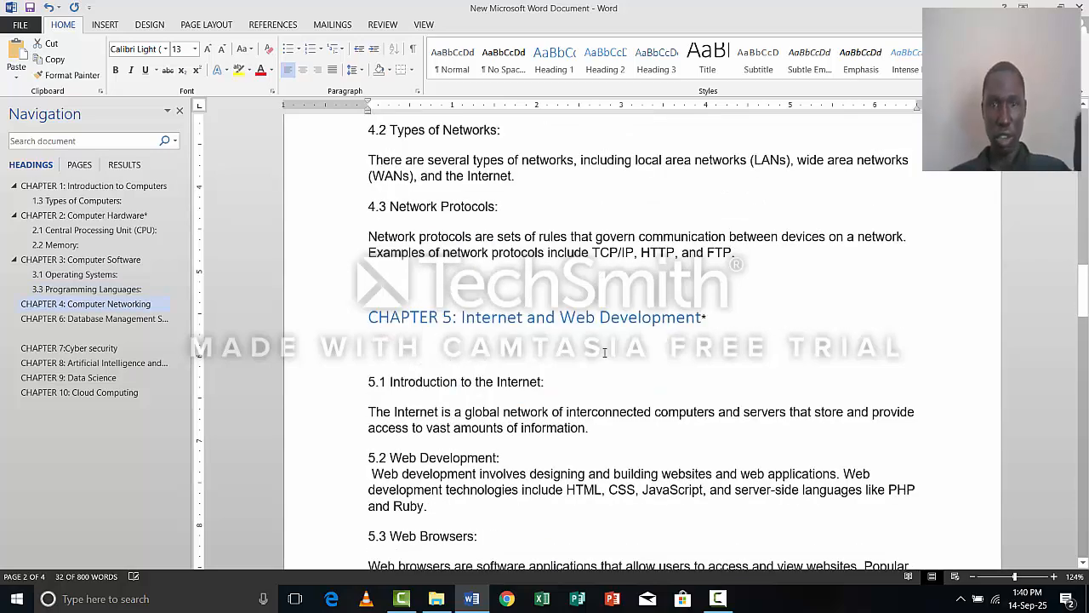
left_click(635, 357)
scroll(636, 357, "up", 4)
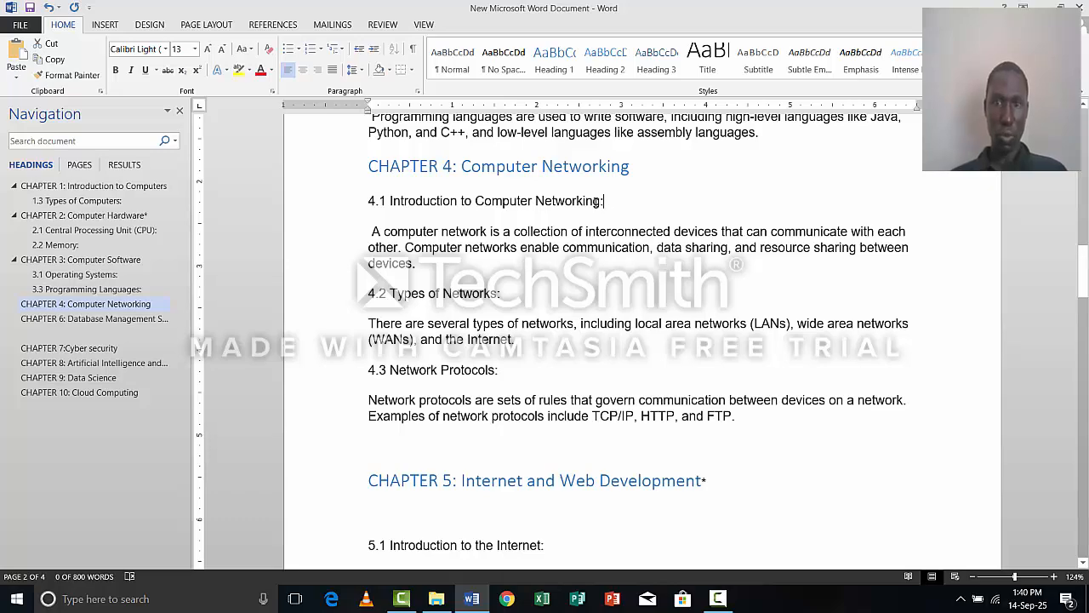
left_click_drag(605, 201, 368, 298)
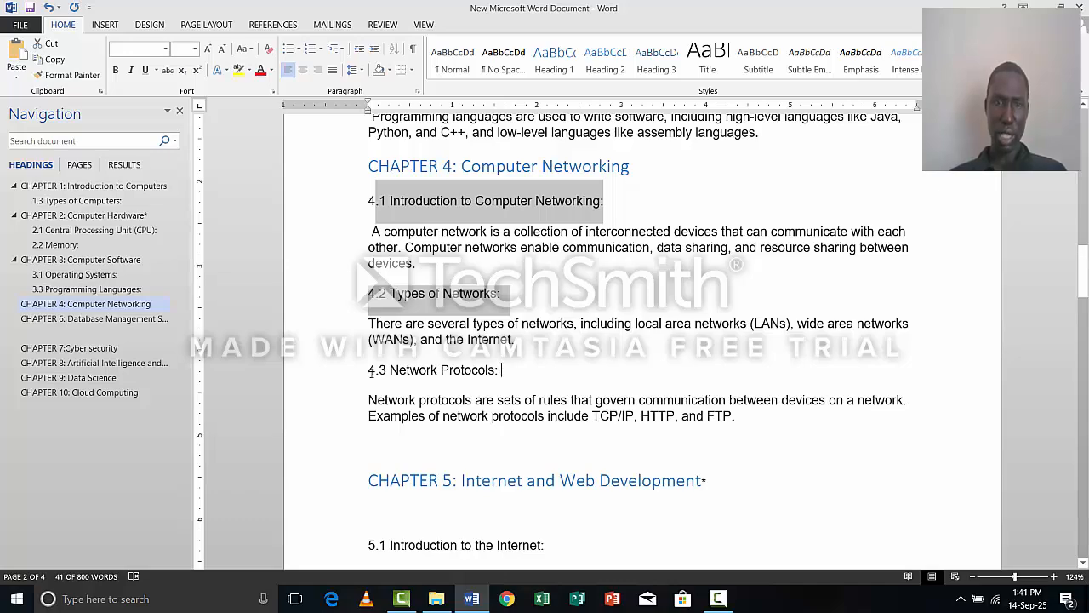
left_click_drag(501, 369, 367, 369)
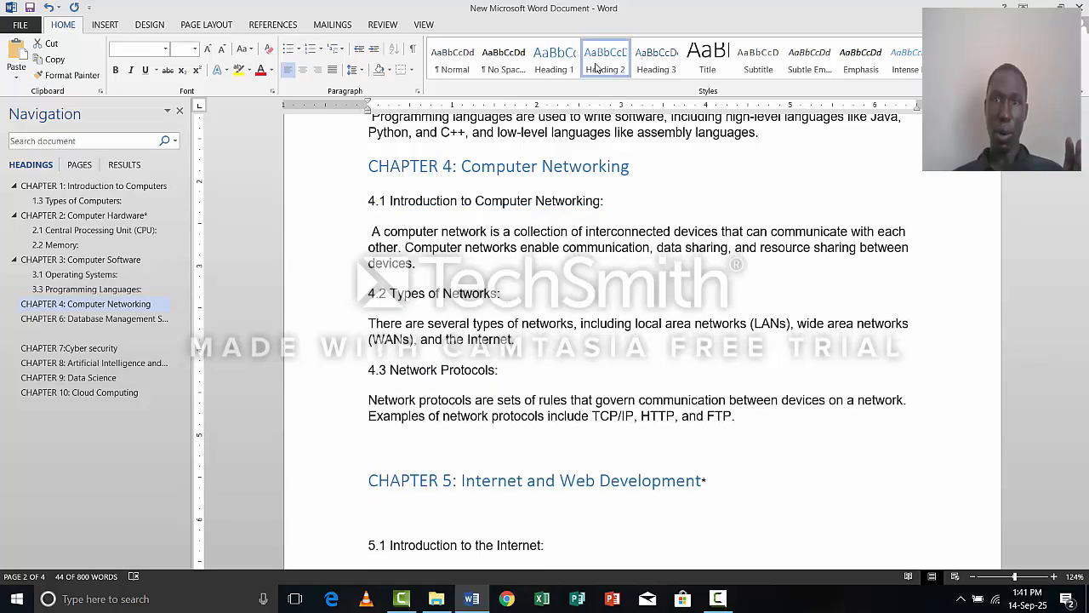
left_click(598, 65)
Apply the Heading 2 style to the chapter 5 subheadings "5.1 Introduction to the Internet", "5.2 Web Development" and "5.3 Web Browsers".
scroll(543, 503, "down", 5)
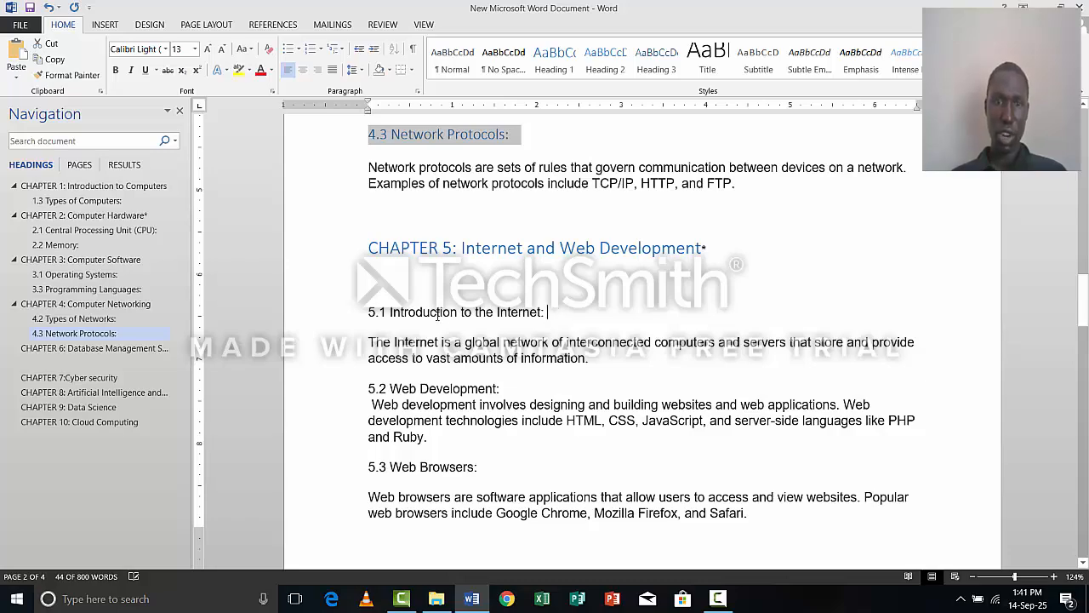
left_click_drag(547, 313, 377, 316)
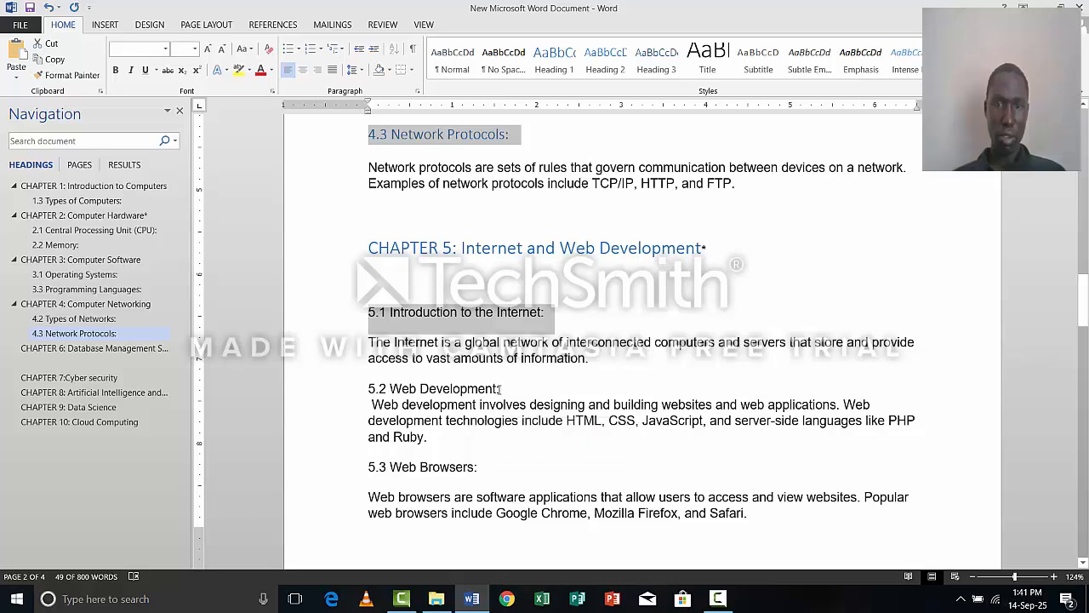
left_click_drag(368, 394, 503, 389)
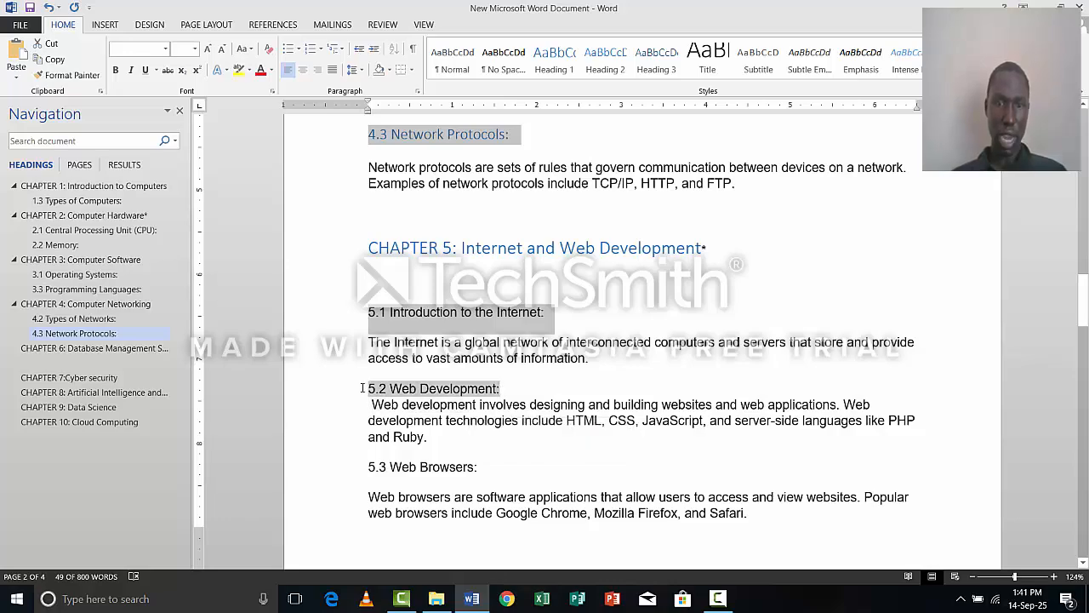
left_click_drag(482, 468, 359, 473)
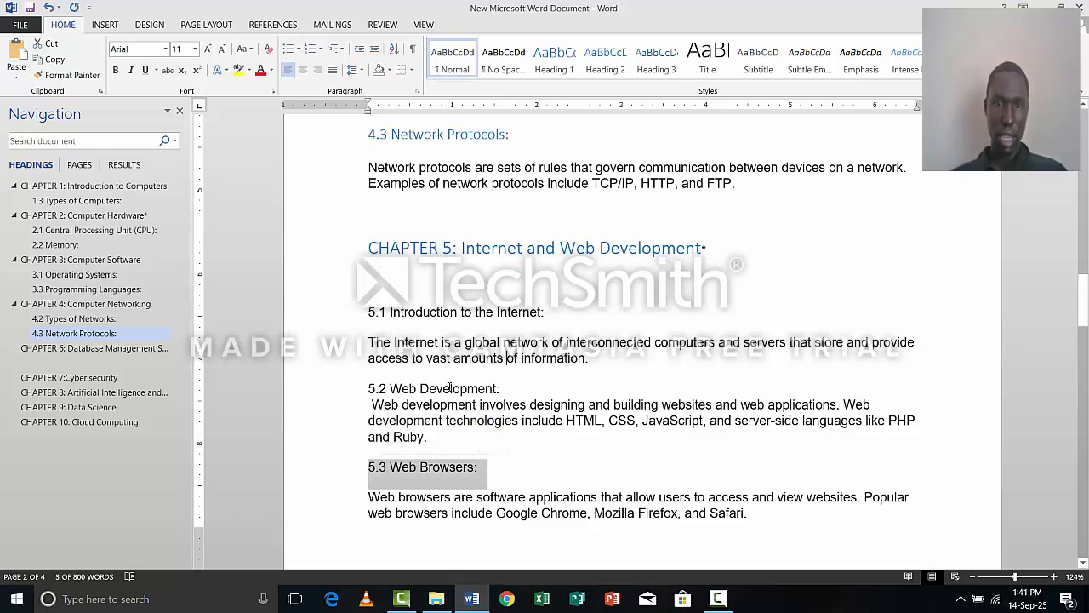
left_click_drag(449, 388, 499, 389)
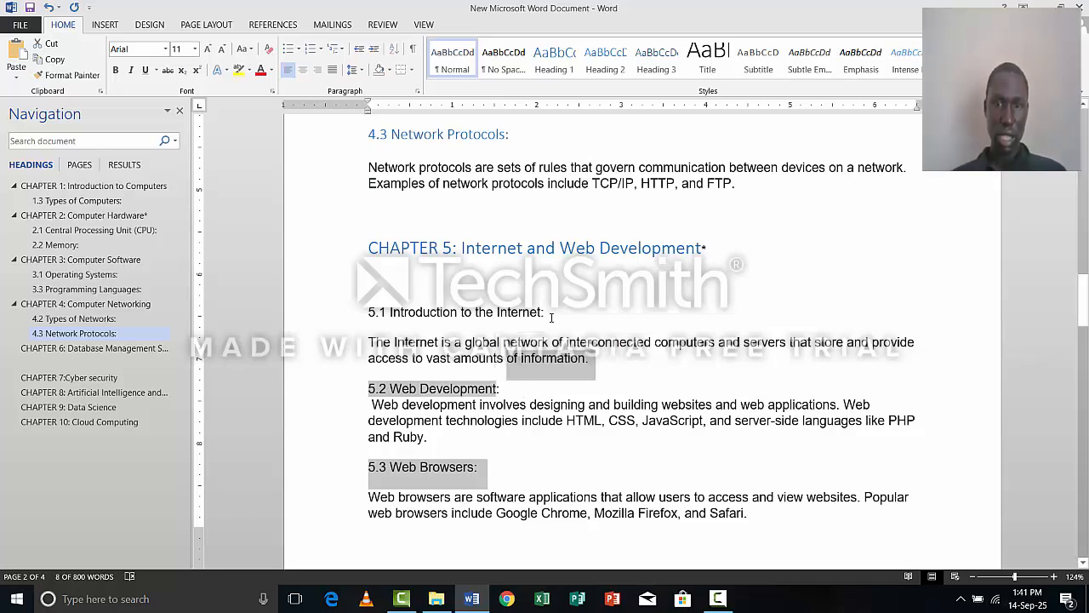
left_click_drag(551, 317, 513, 318)
left_click_drag(423, 316, 368, 315)
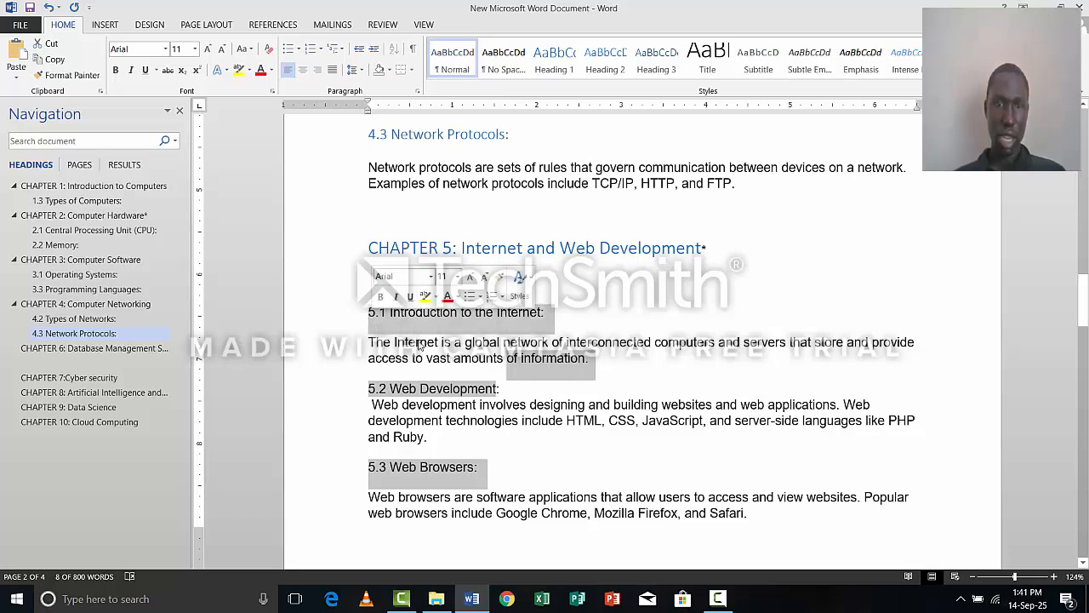
left_click(553, 375, "ctrl")
left_click_drag(504, 393, 376, 396)
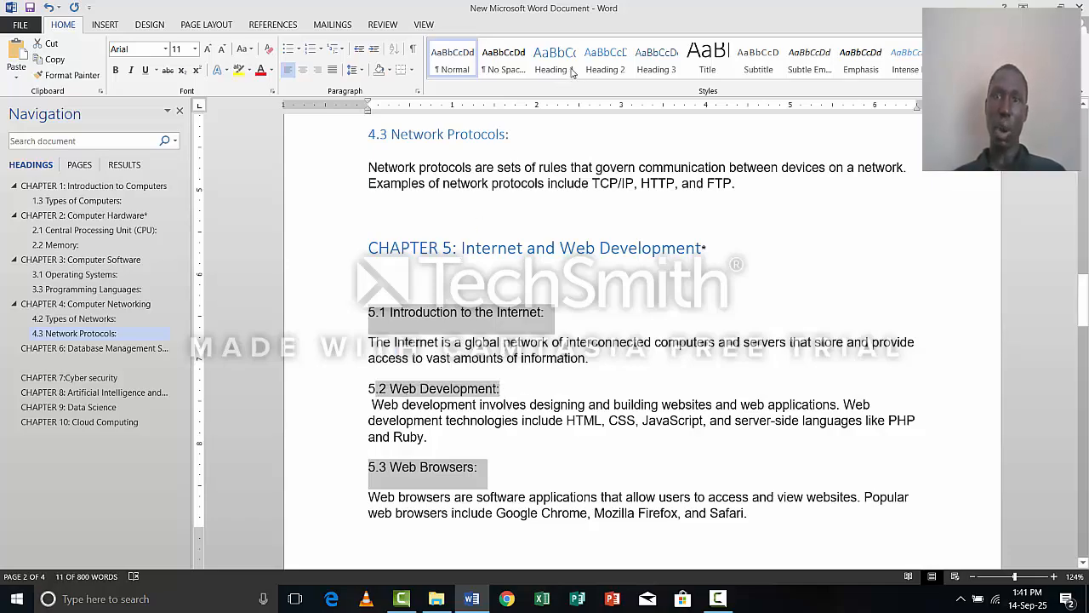
left_click(605, 63)
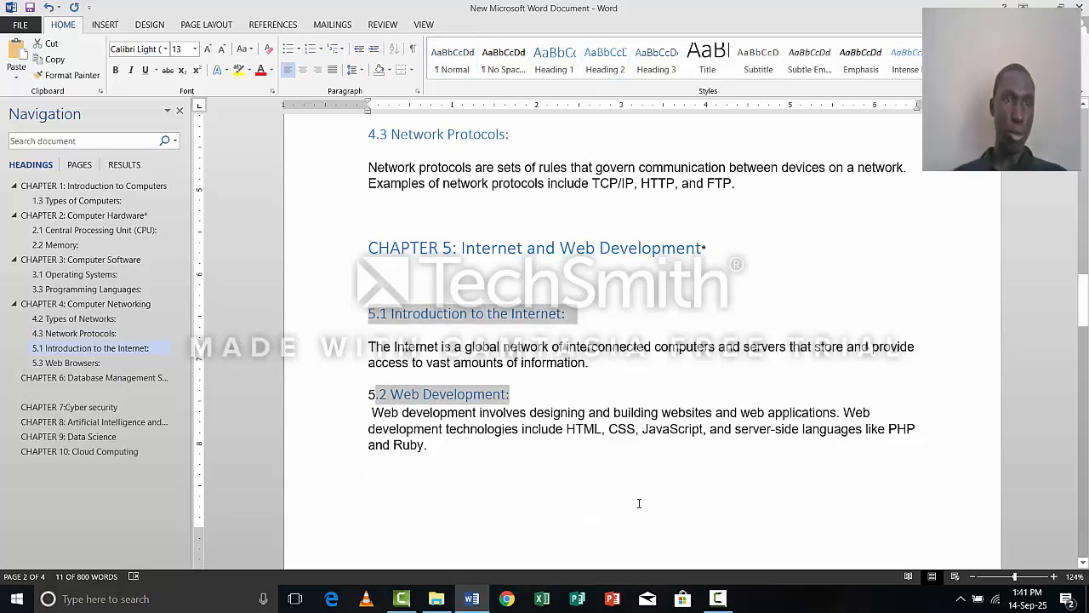
scroll(640, 512, "down", 1)
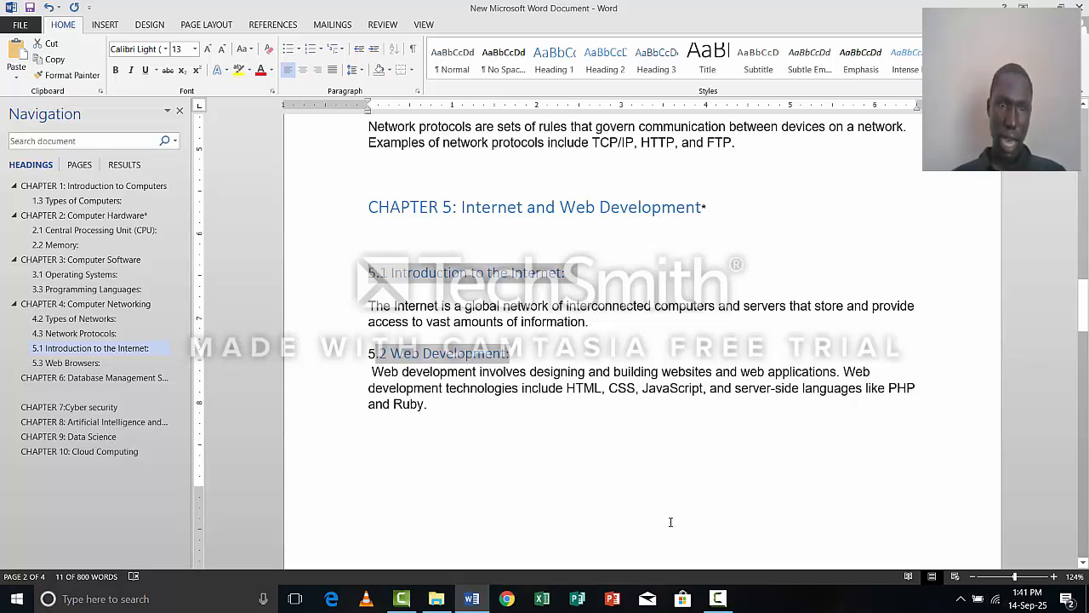
Apply the Heading 1 style to the title "CHAPTER 5: Internet and Web Development".
scroll(670, 522, "up", 2)
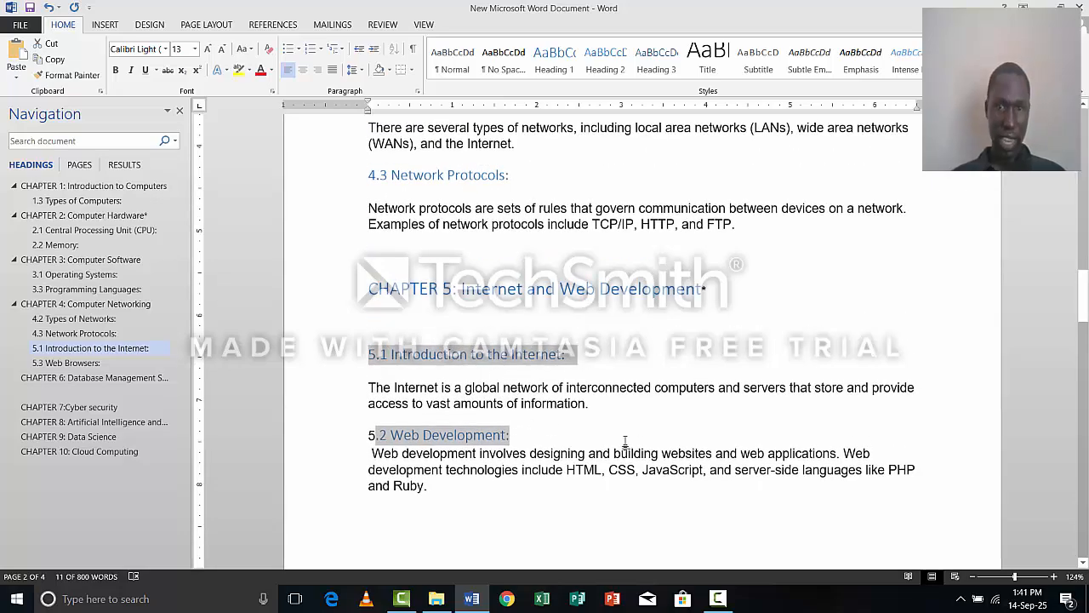
left_click_drag(728, 284, 357, 297)
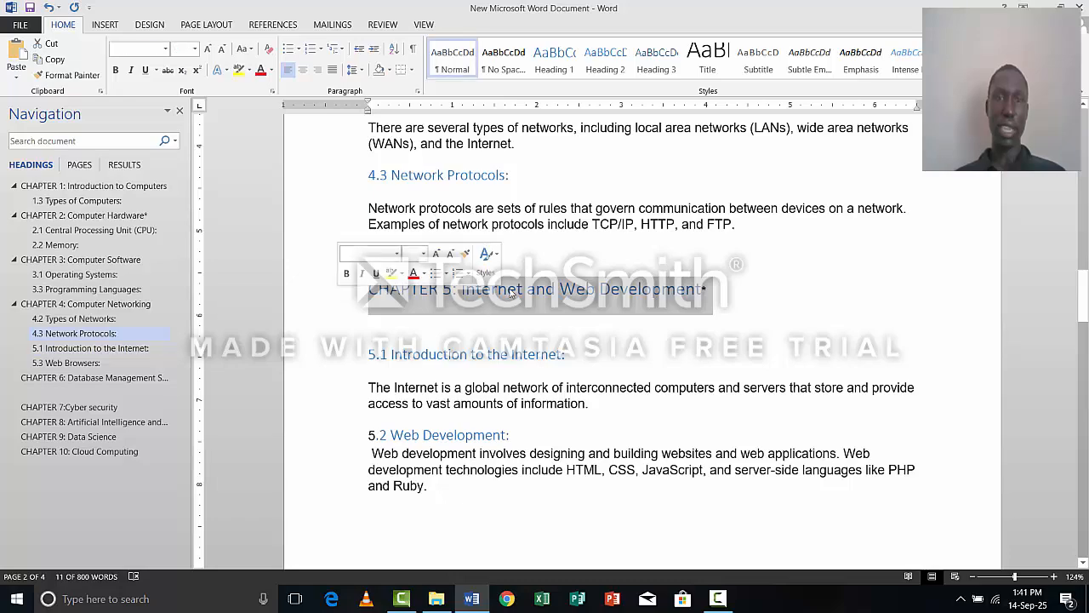
left_click(558, 72)
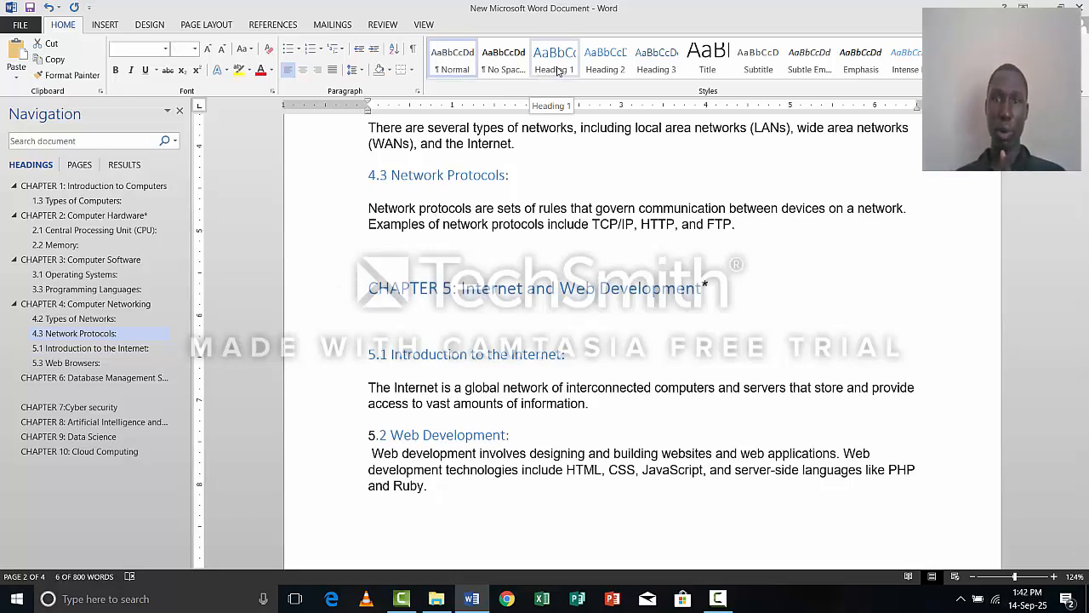
left_click(558, 72)
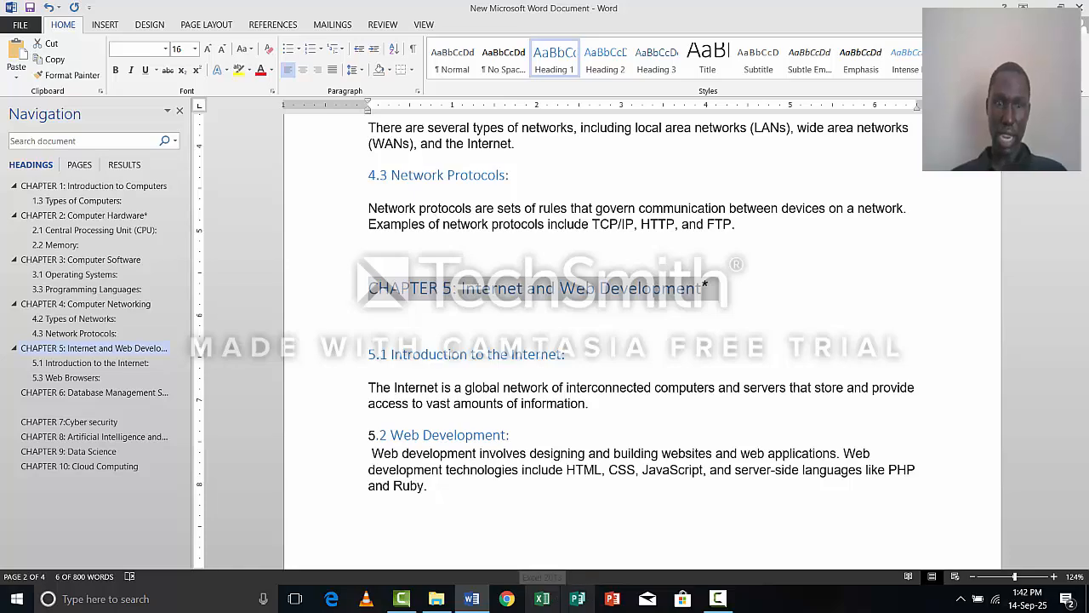
Apply the Heading 2 style to the chapter 6 subheadings "6.1 Introduction to Database Management Systems", "6.2 Types of Databases" and "6.3 Database Design".
scroll(611, 483, "down", 5)
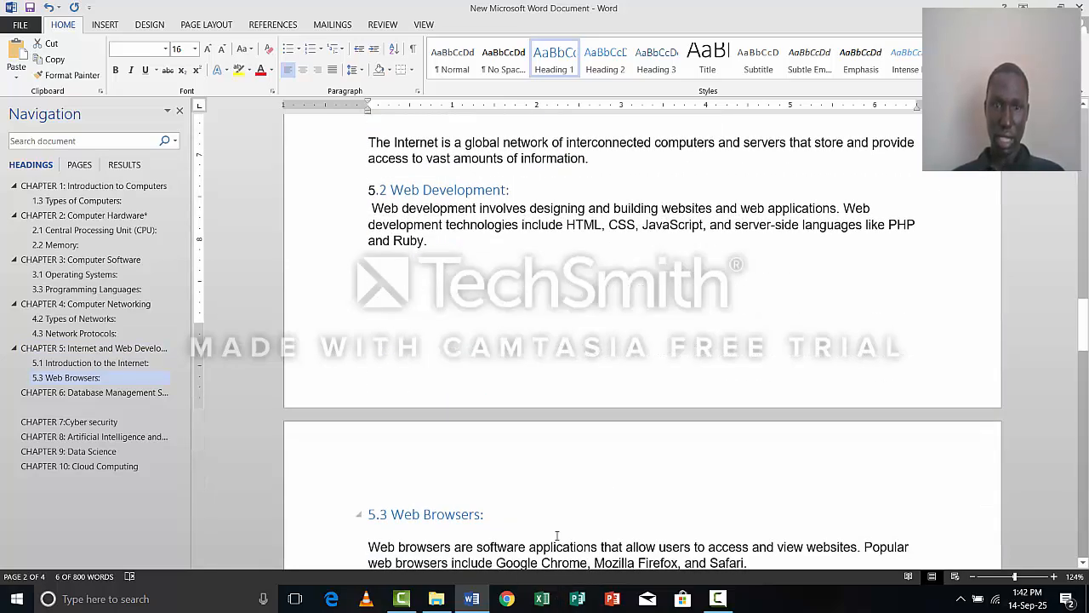
scroll(558, 534, "down", 6)
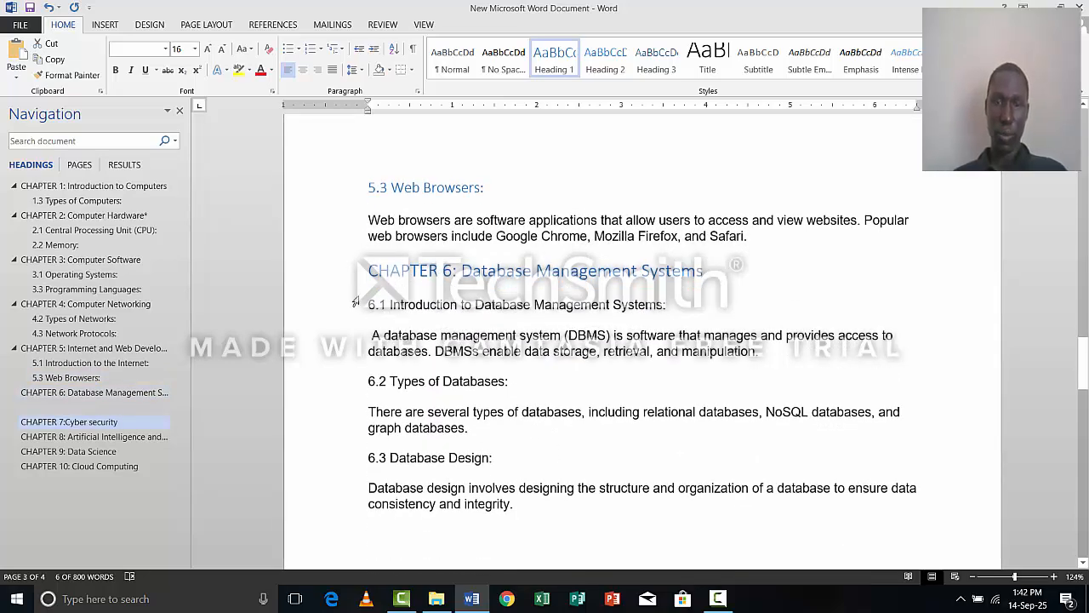
left_click(370, 299, "ctrl")
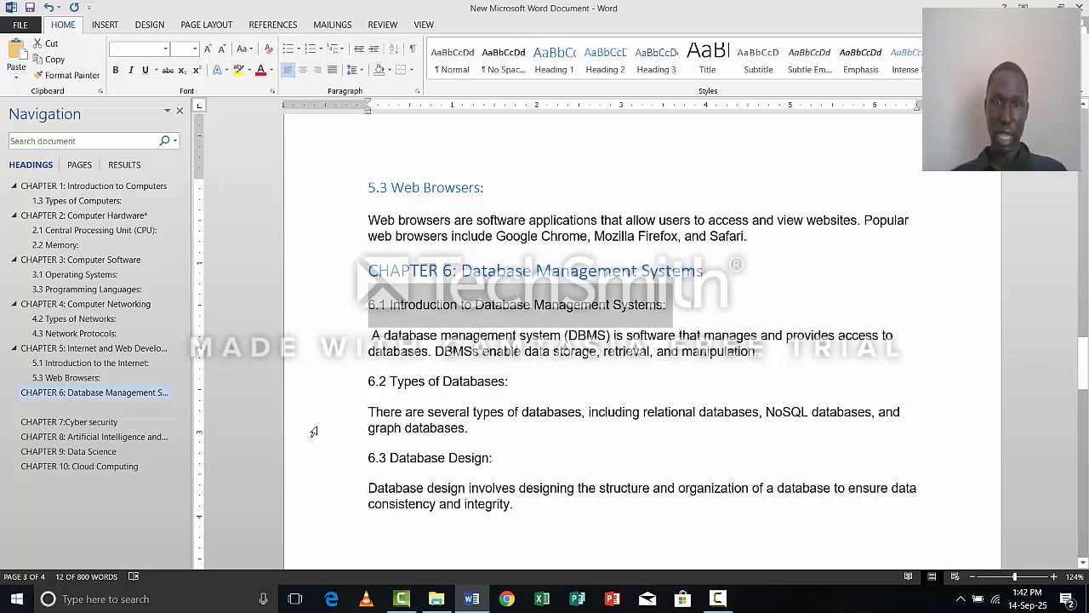
left_click(366, 379, "ctrl")
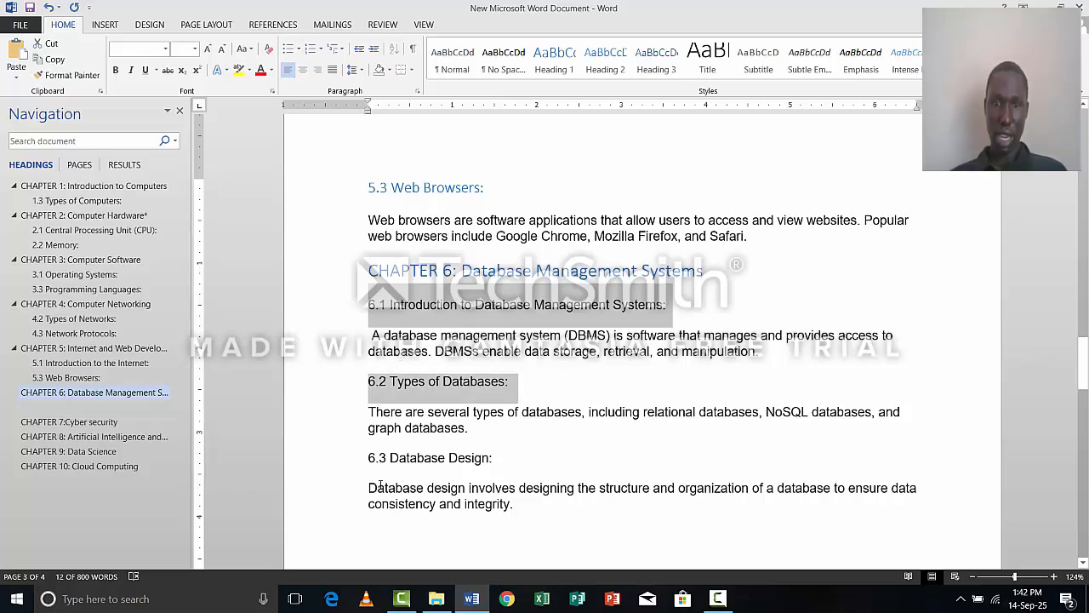
left_click_drag(369, 458, 492, 459)
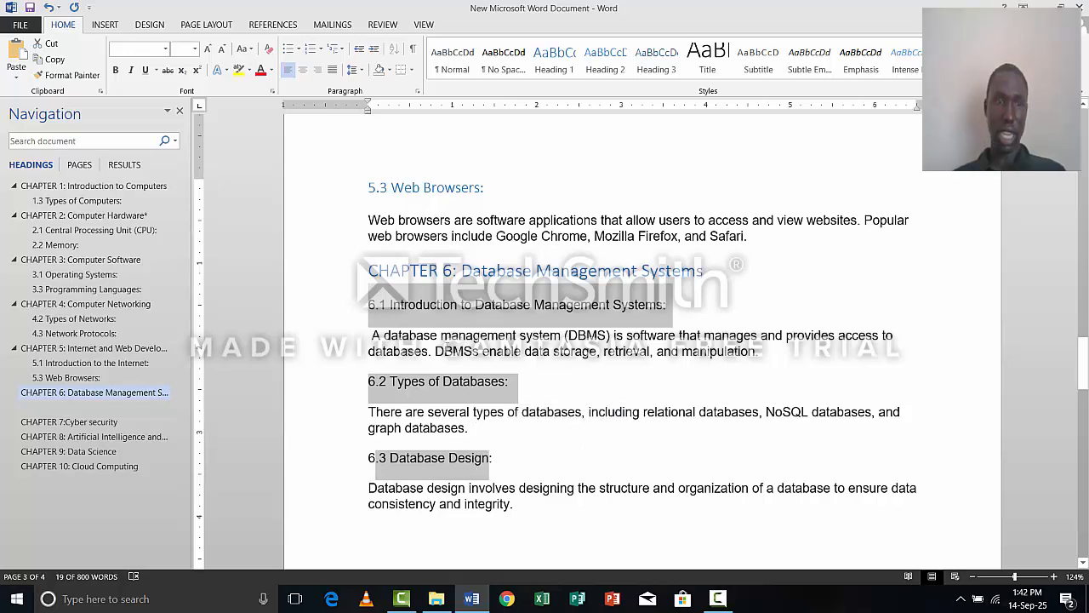
left_click(606, 59)
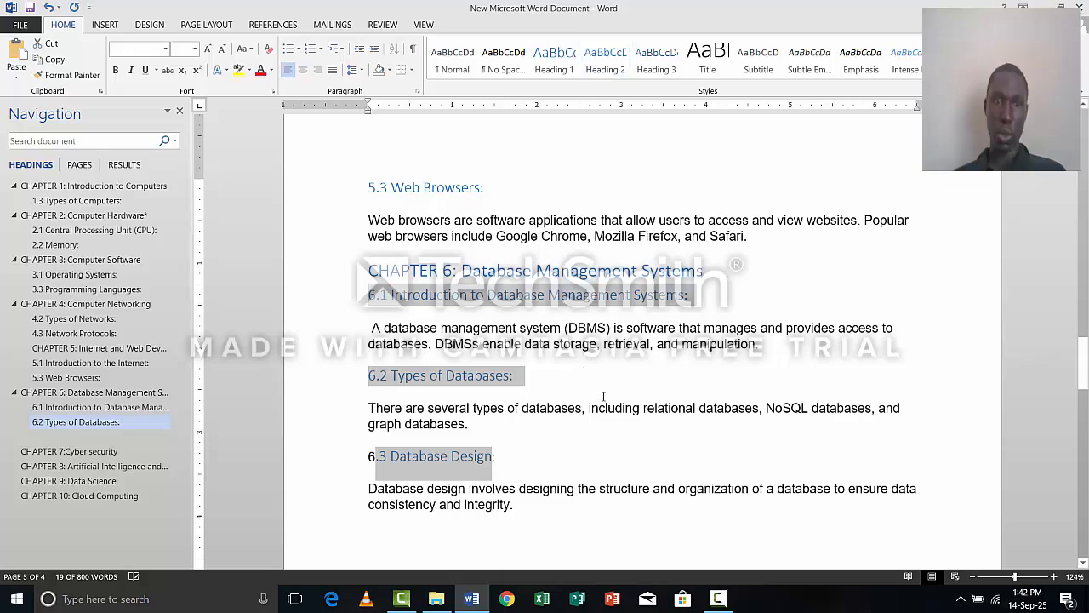
Reapply the Heading 2 style to the whole "6.3 Database Design" subheading line.
scroll(610, 388, "down", 1)
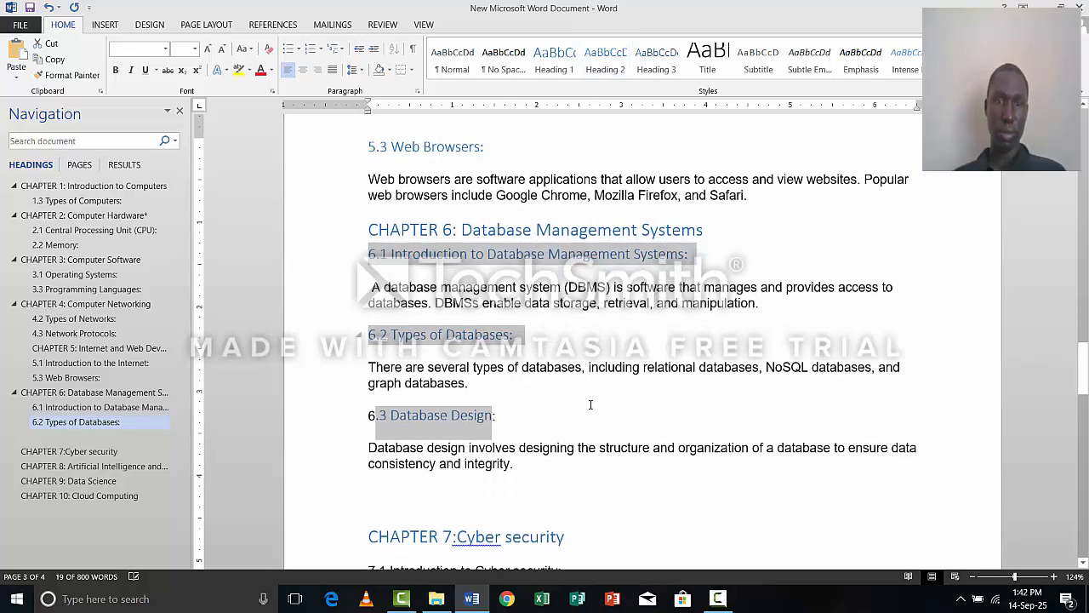
scroll(420, 433, "down", 3)
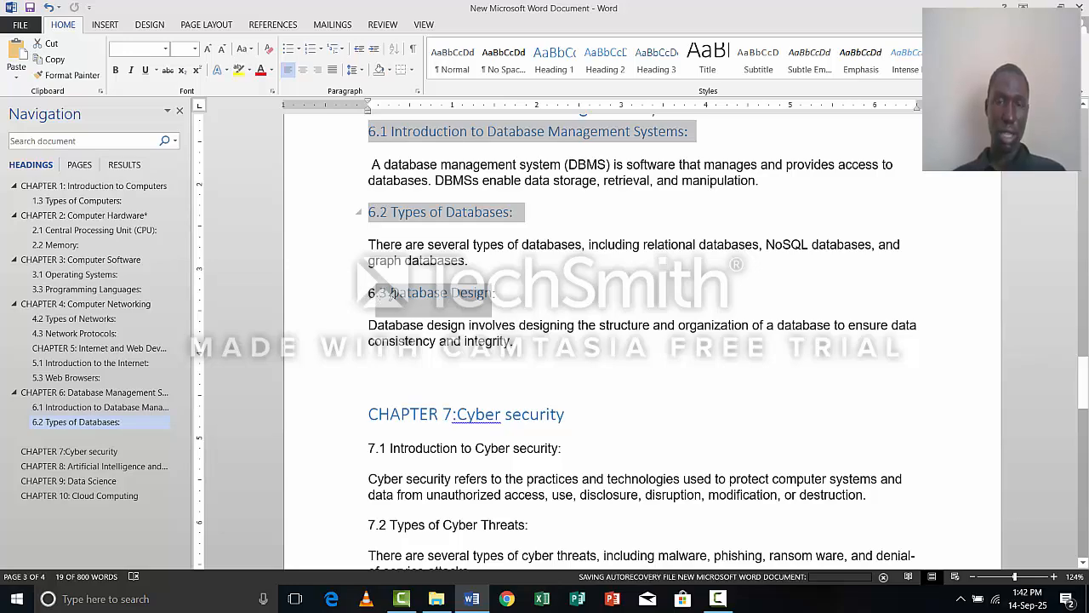
left_click(380, 294)
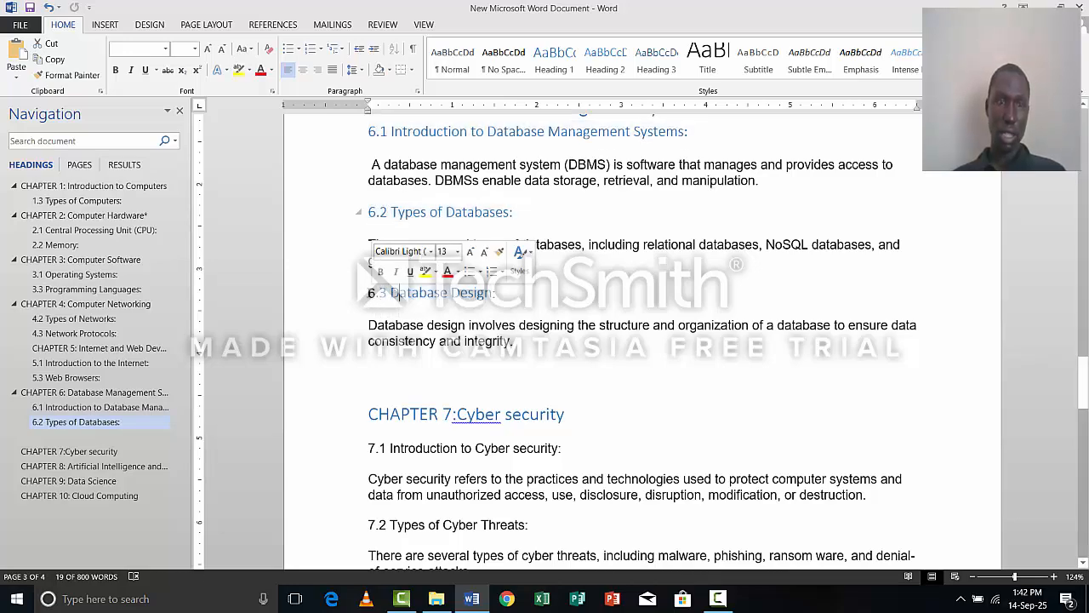
left_click(400, 293)
left_click_drag(370, 292, 493, 293)
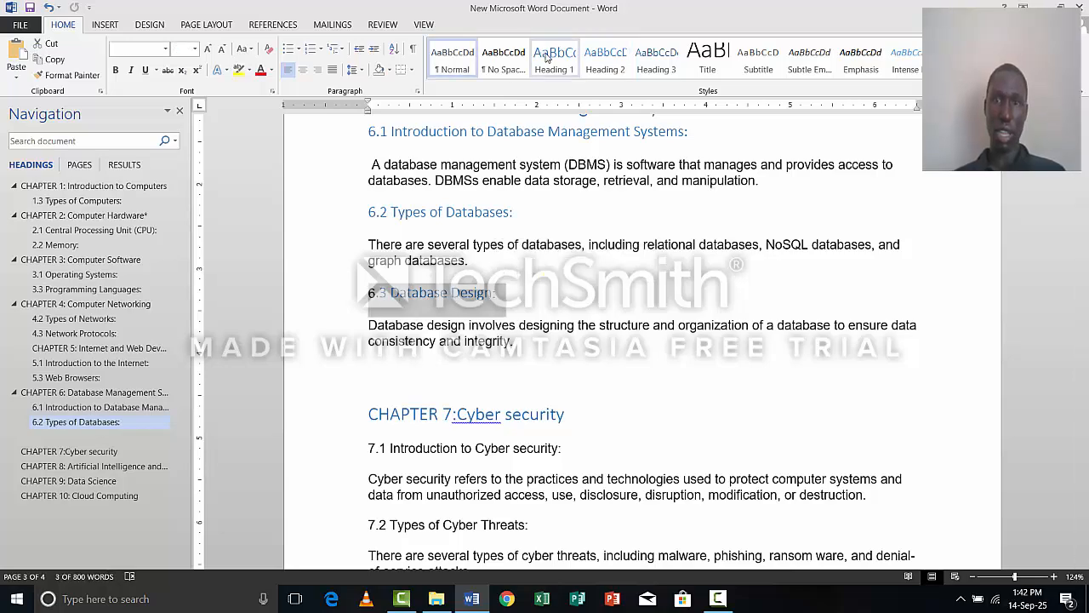
left_click(605, 56)
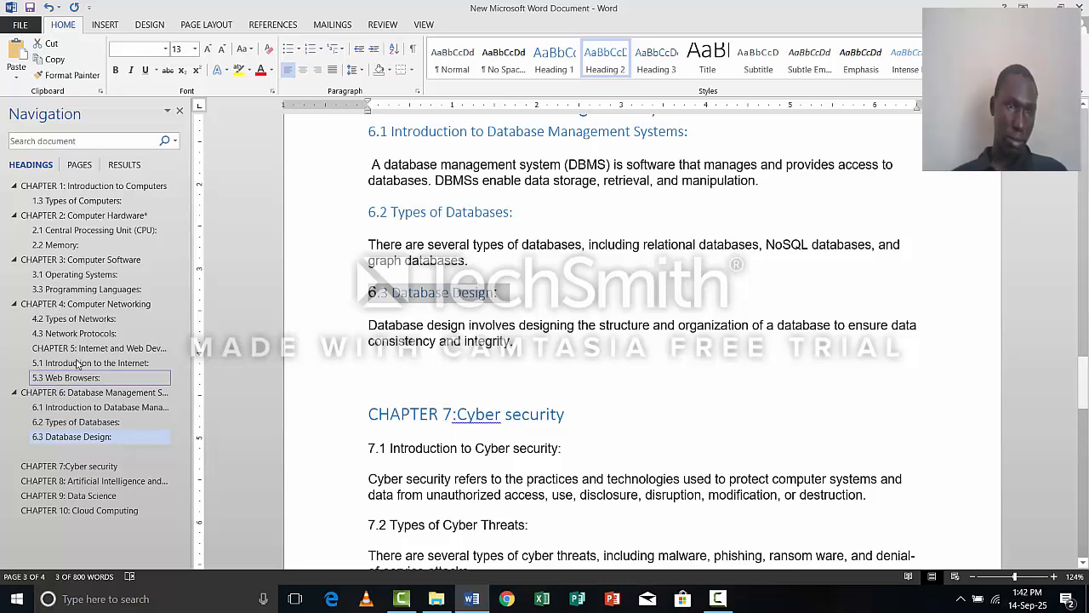
Restore the Heading 1 style on the whole chapter 5 title "Internet and Web Development".
scroll(394, 281, "up", 4)
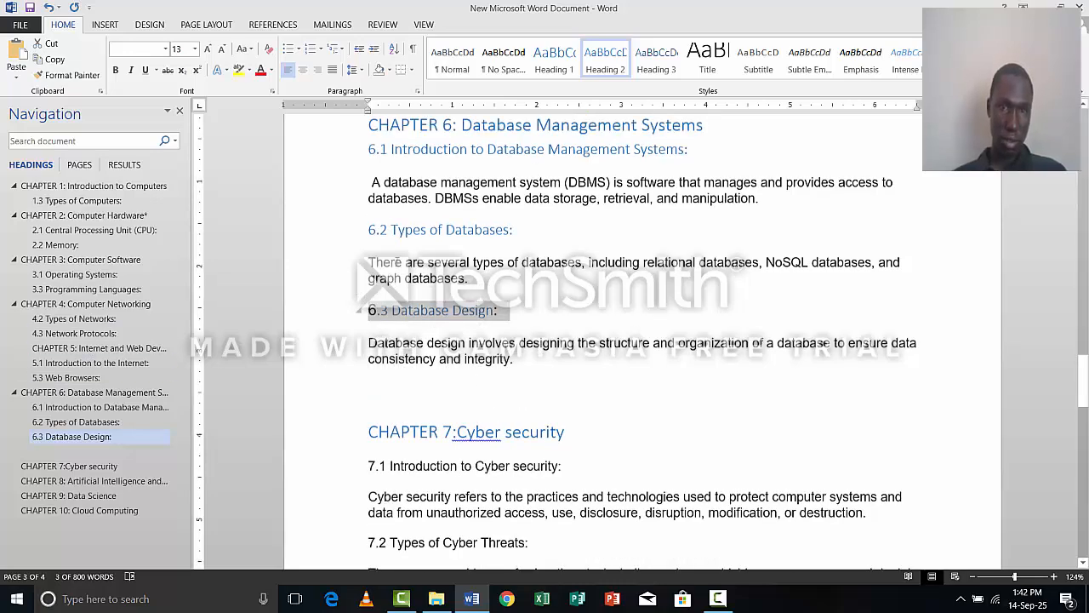
scroll(424, 262, "up", 1)
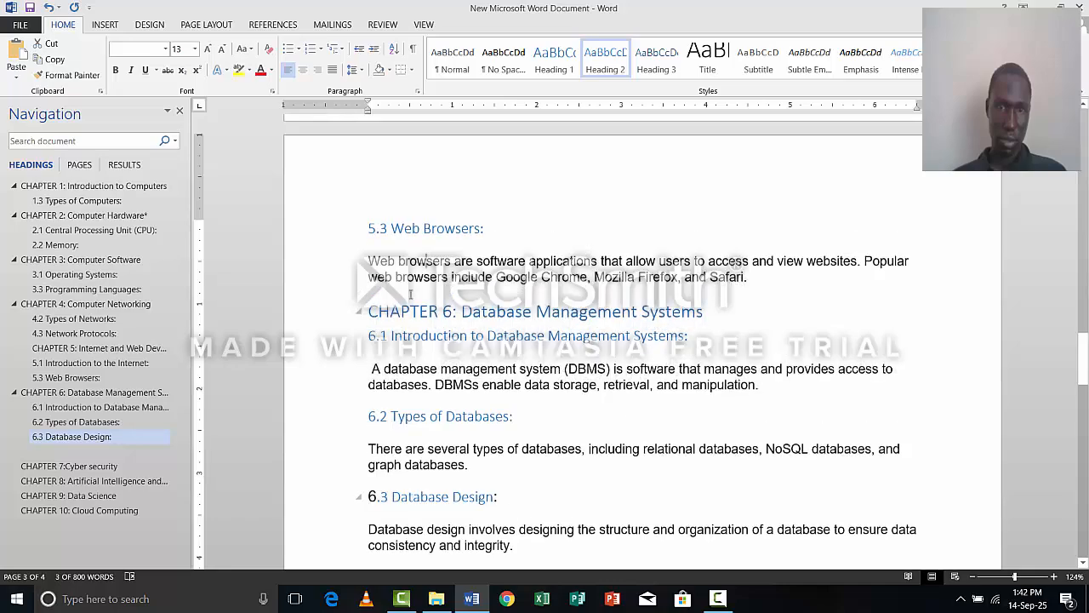
left_click(423, 264)
left_click(411, 312)
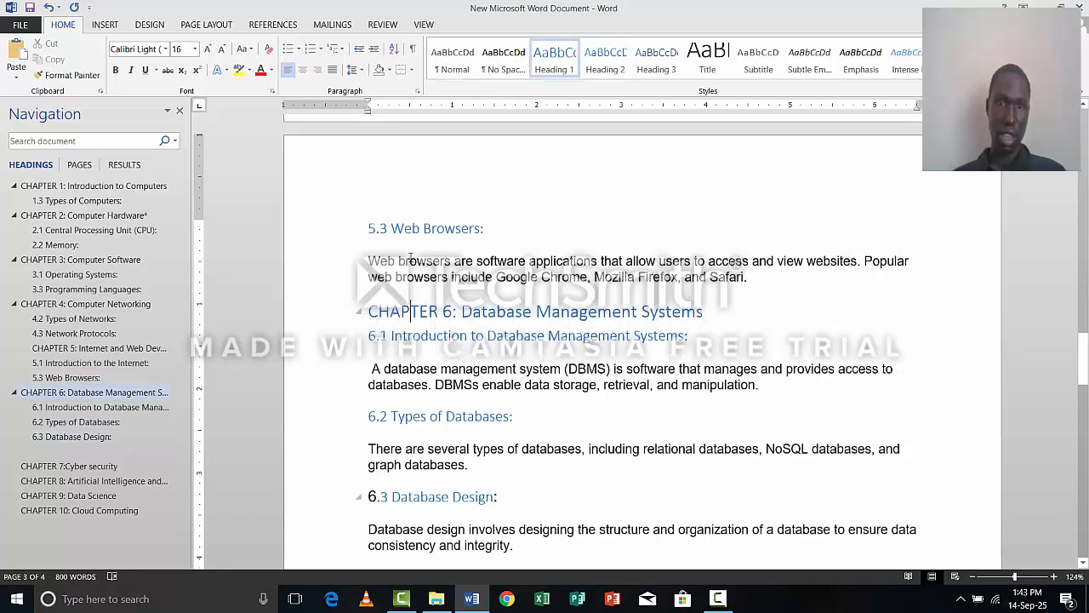
scroll(410, 246, "up", 10)
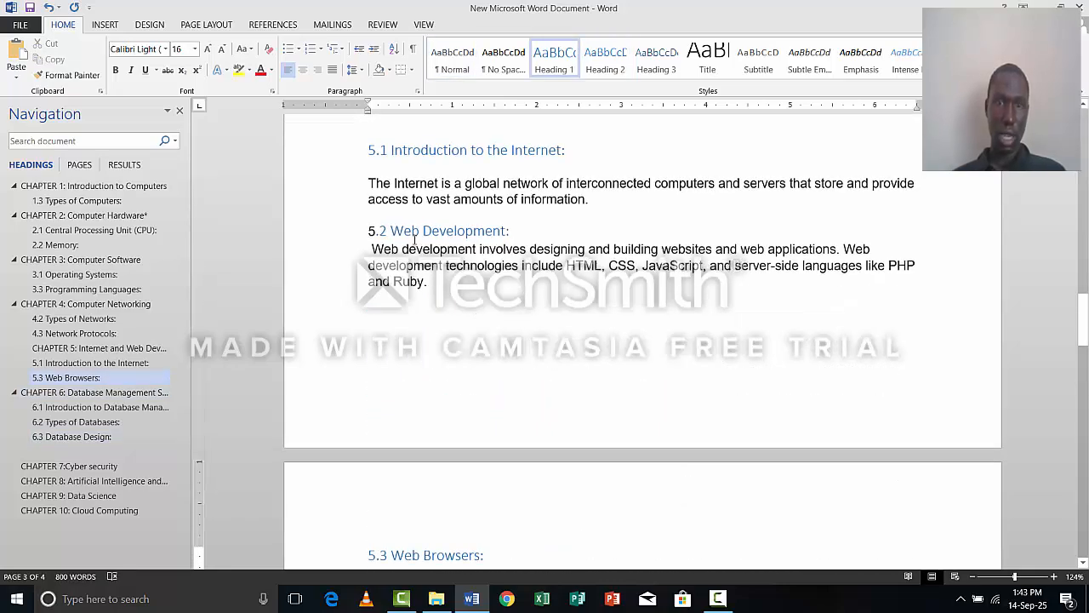
scroll(416, 204, "up", 1)
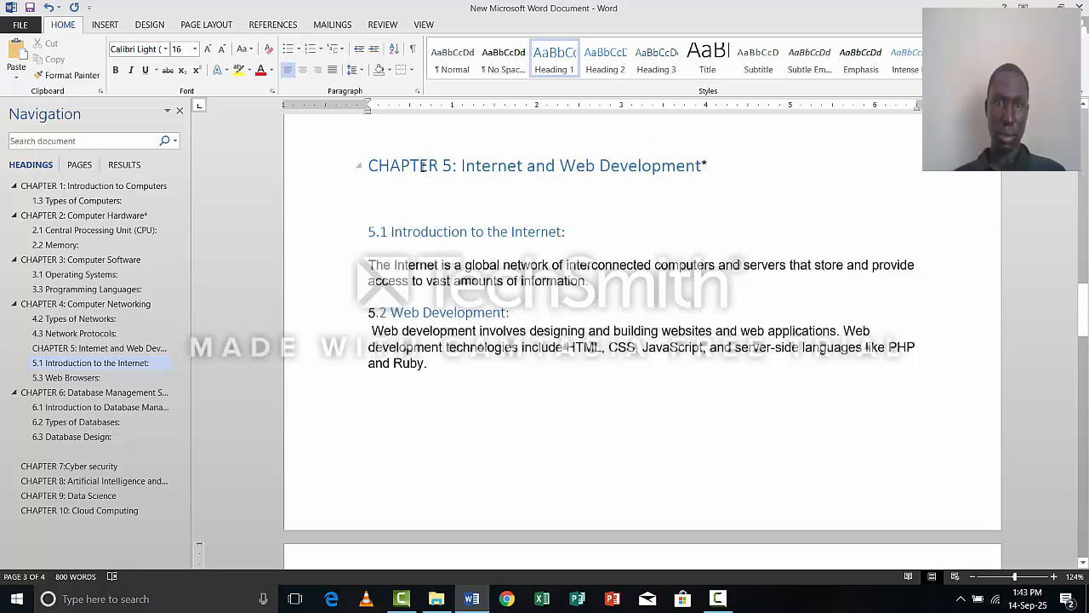
left_click_drag(368, 165, 525, 165)
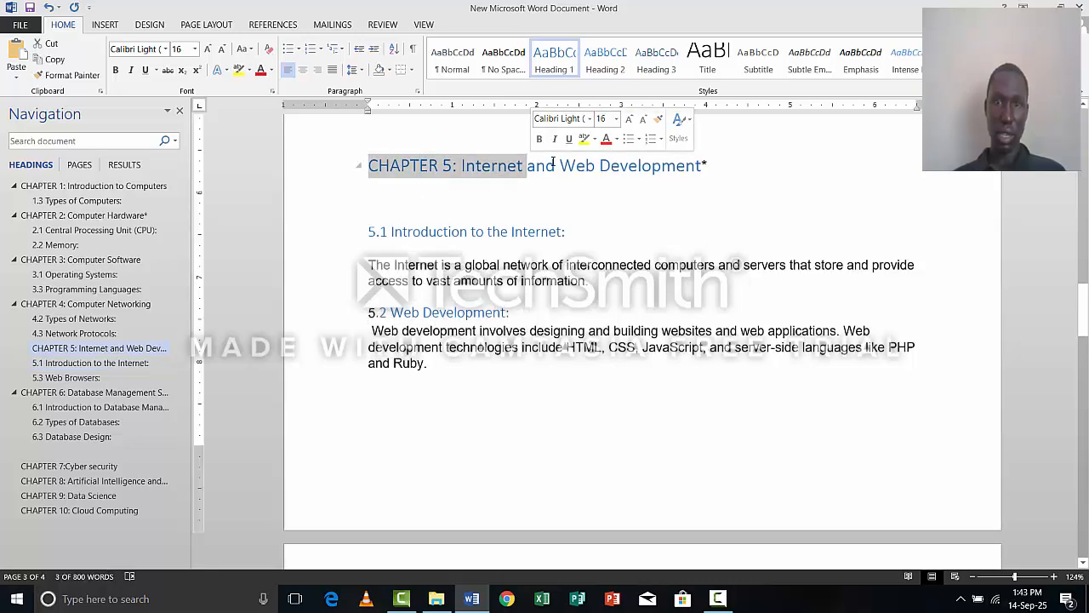
left_click_drag(738, 170, 459, 182)
left_click_drag(381, 162, 368, 165)
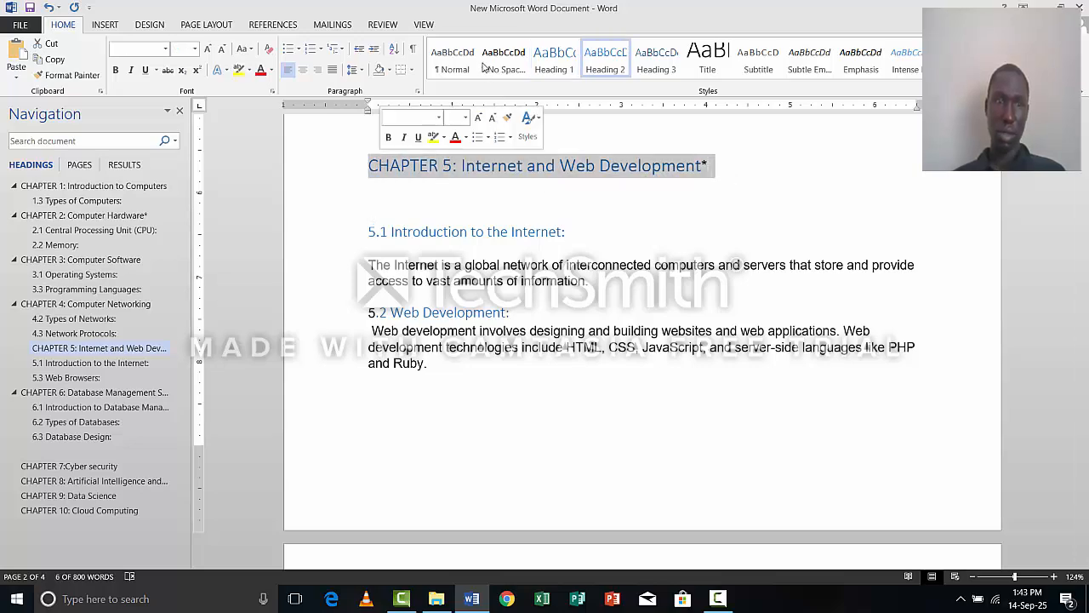
left_click(561, 61)
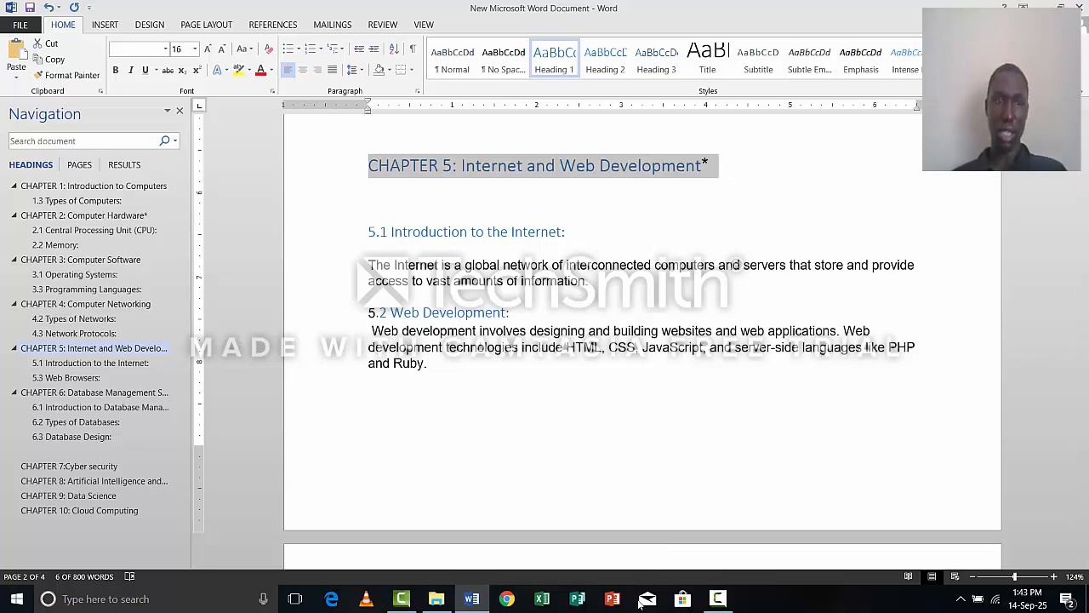
Look through chapters 3 to 9 and examine which subheadings carry a heading style and which still need one.
scroll(619, 509, "up", 1)
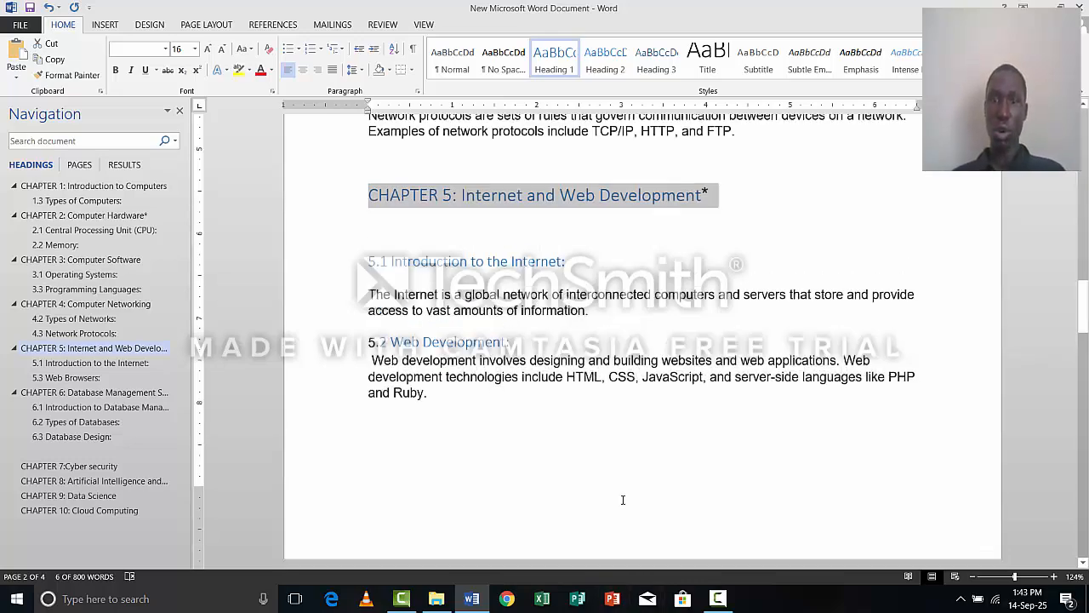
scroll(631, 477, "down", 1)
scroll(643, 449, "down", 10)
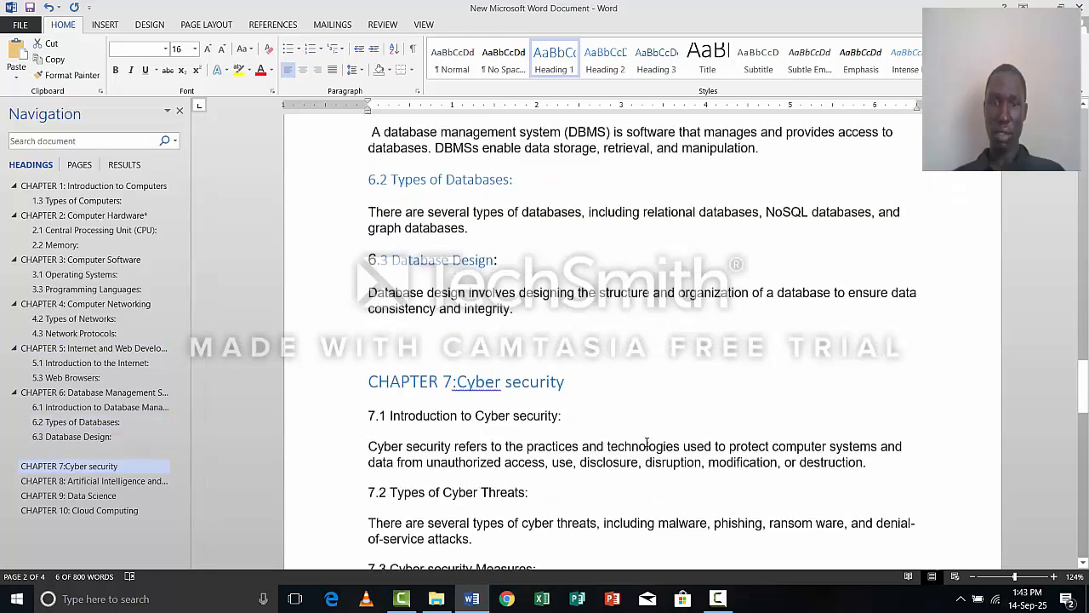
scroll(646, 442, "down", 7)
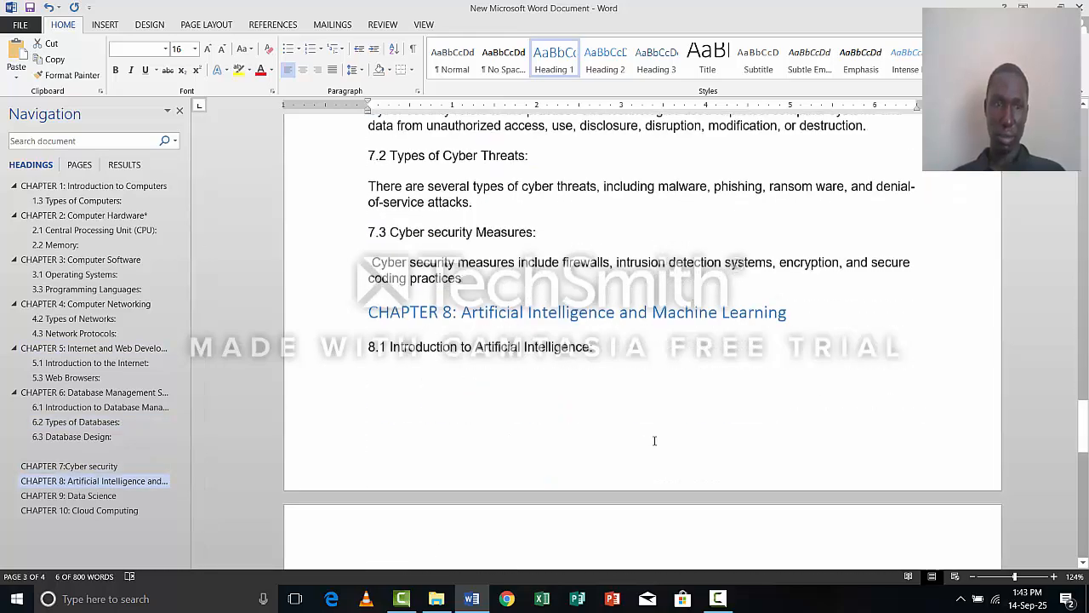
scroll(651, 441, "down", 6)
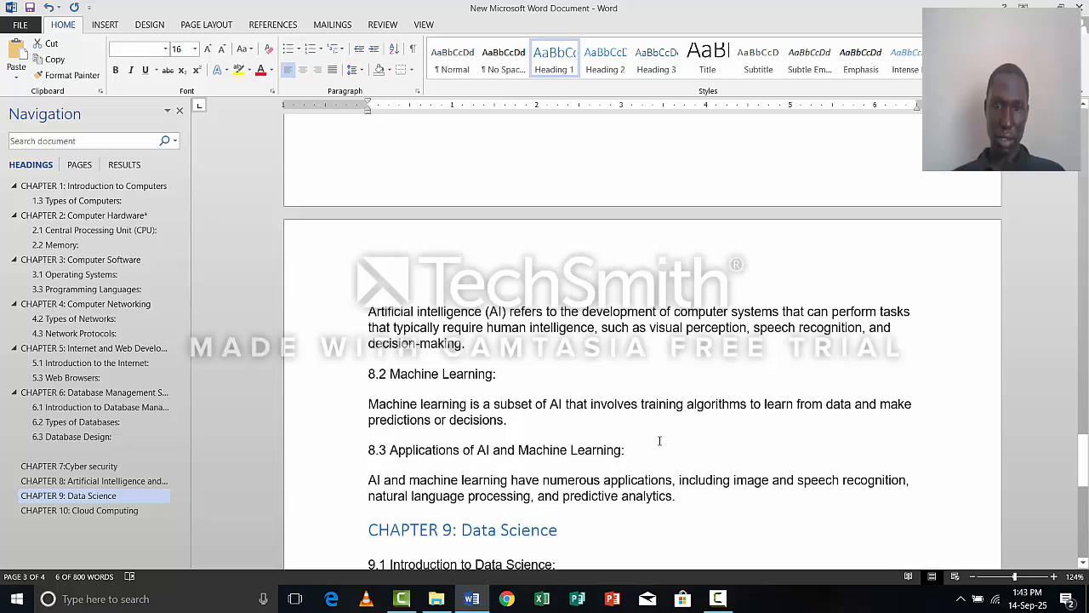
scroll(660, 441, "up", 5)
scroll(672, 445, "up", 3)
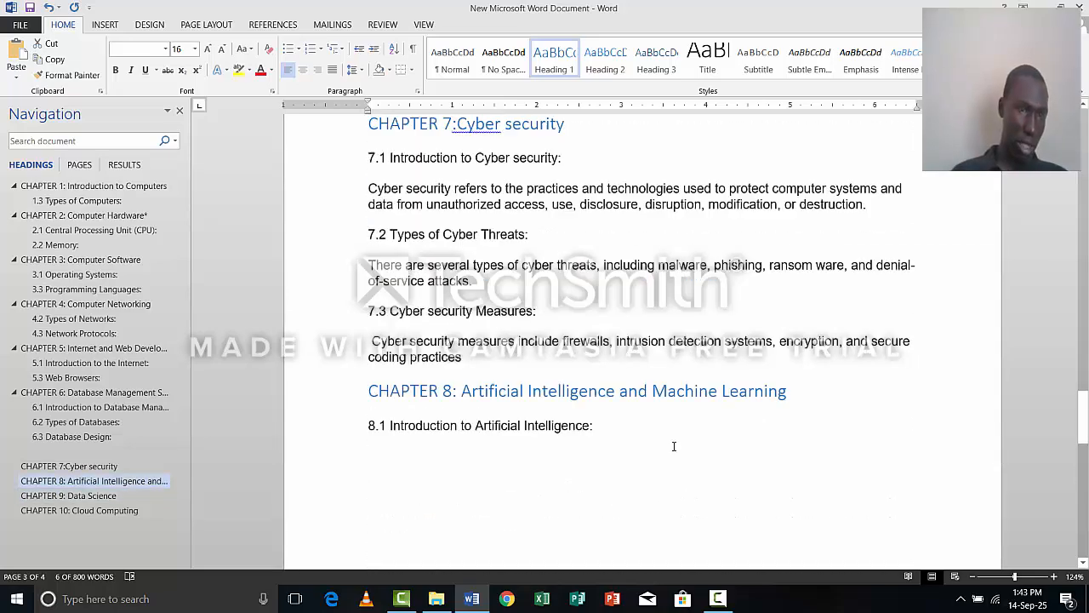
scroll(674, 445, "up", 2)
scroll(679, 445, "up", 20)
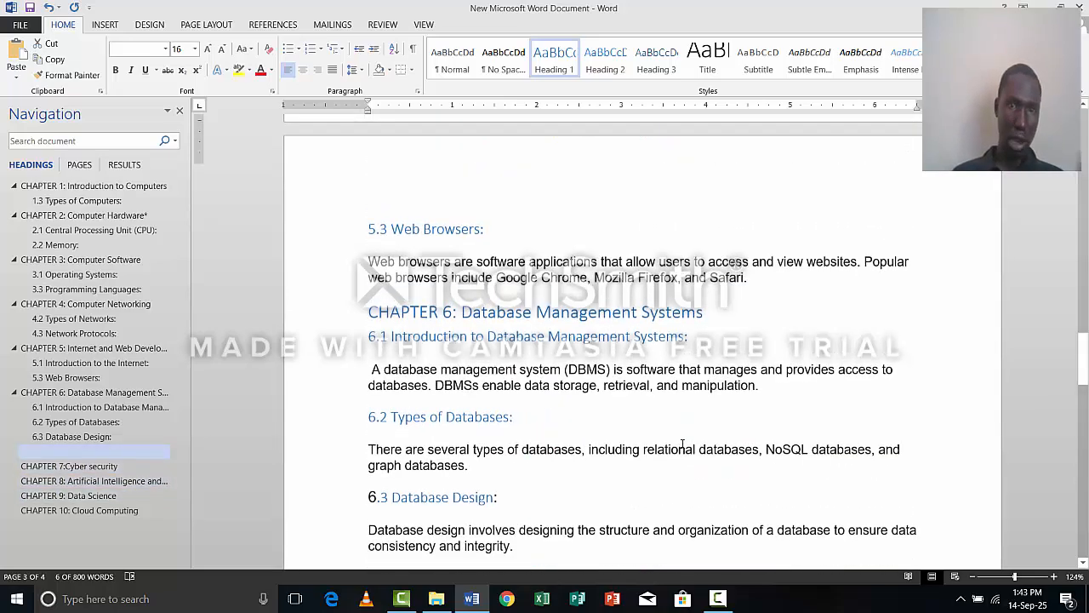
scroll(682, 444, "up", 6)
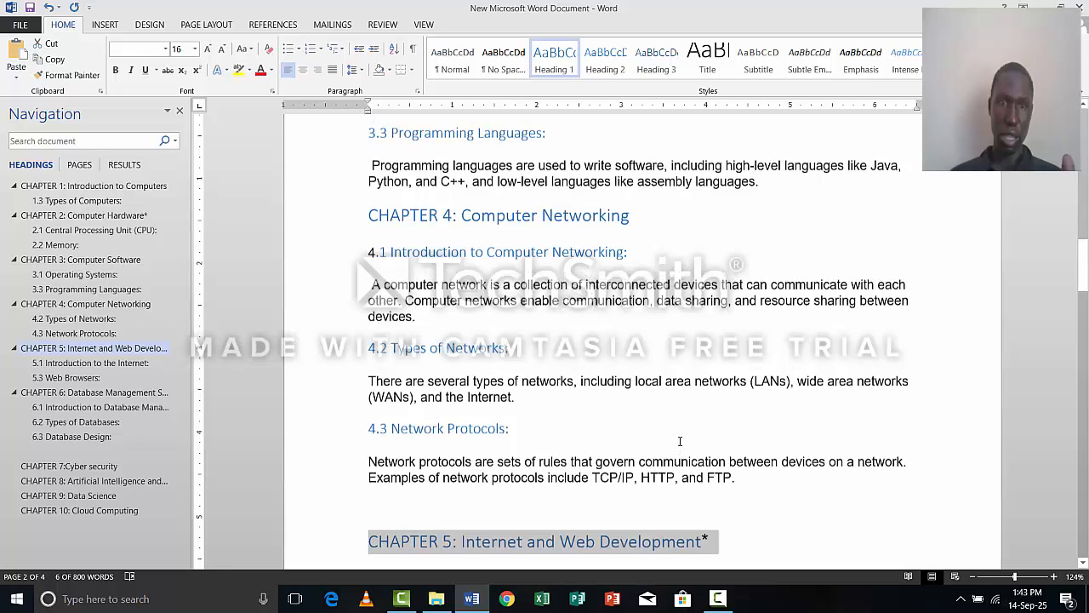
scroll(678, 447, "up", 10)
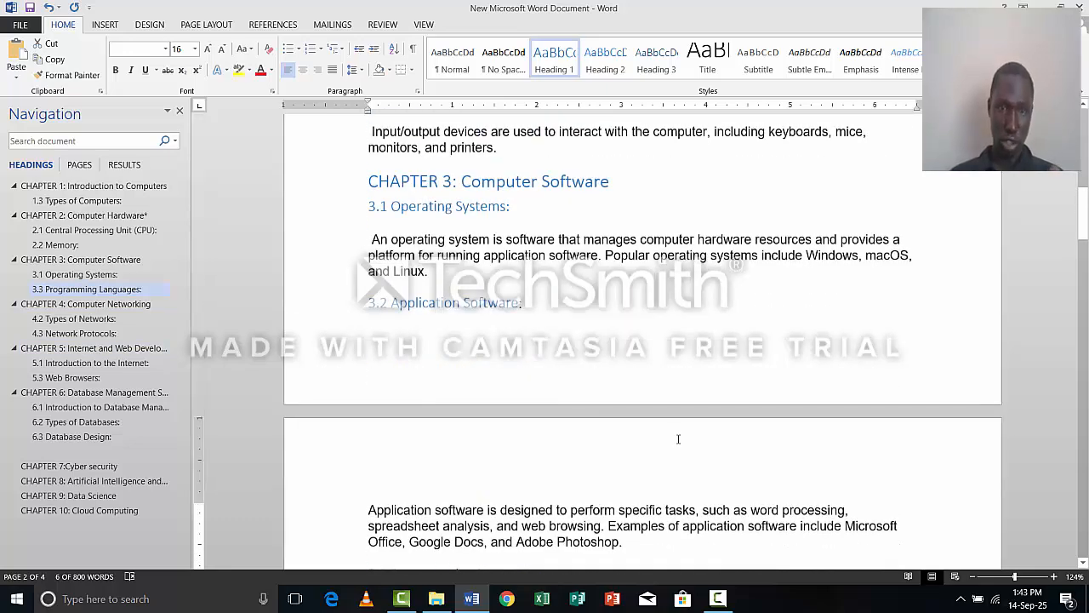
scroll(514, 463, "up", 3)
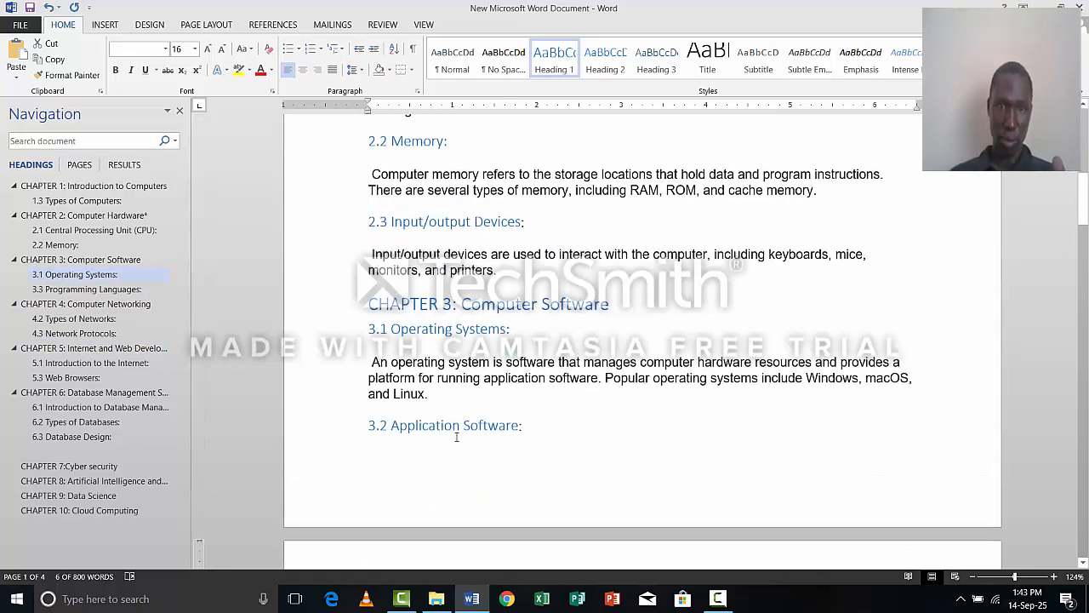
Try to apply the Heading 2 style to the chapter 3 subheading "3.2 Application Software".
left_click(353, 435)
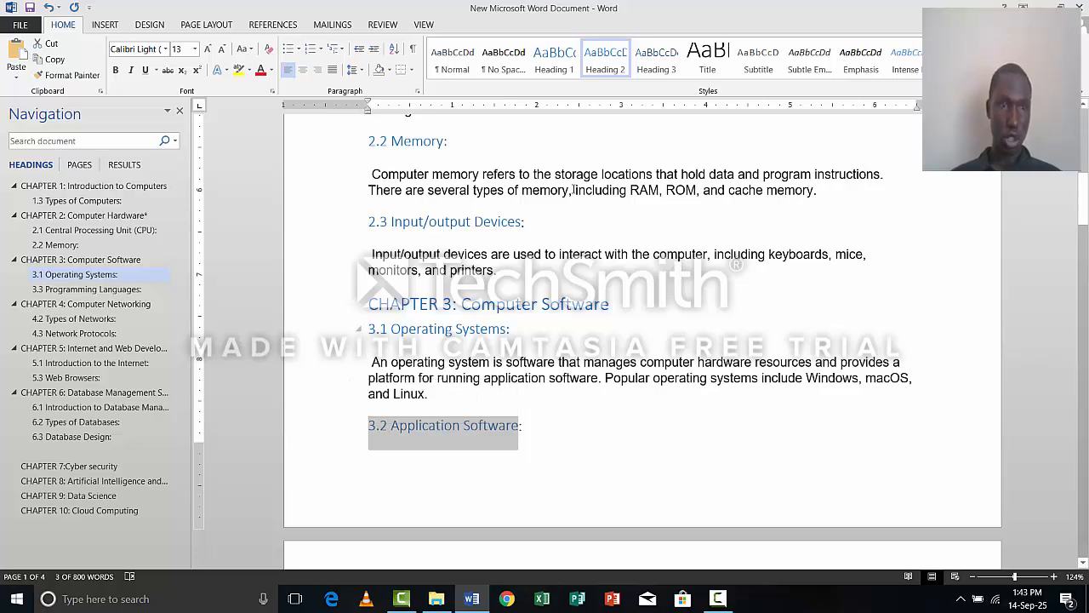
left_click(609, 54)
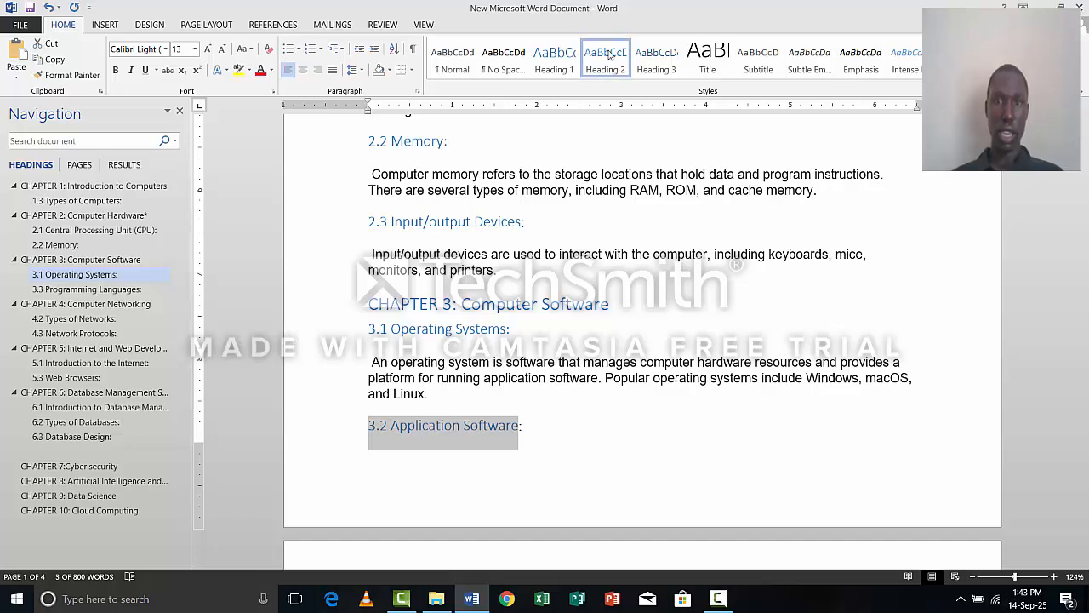
left_click(609, 55)
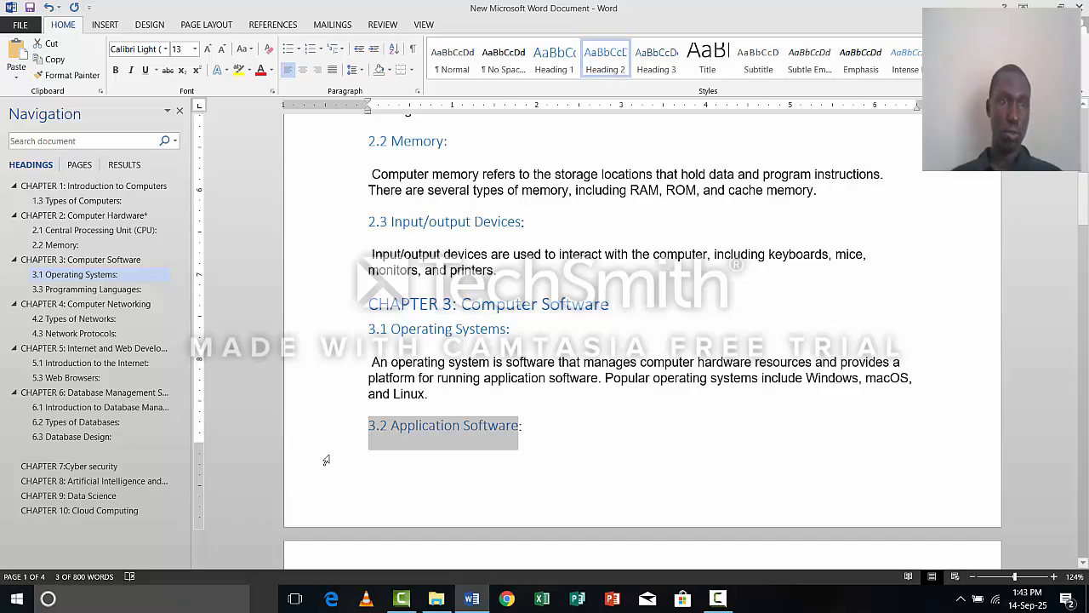
Apply the Heading 2 style to the chapter 7 subheadings 7.1, 7.2 and 7.3 in one go.
left_click(387, 500)
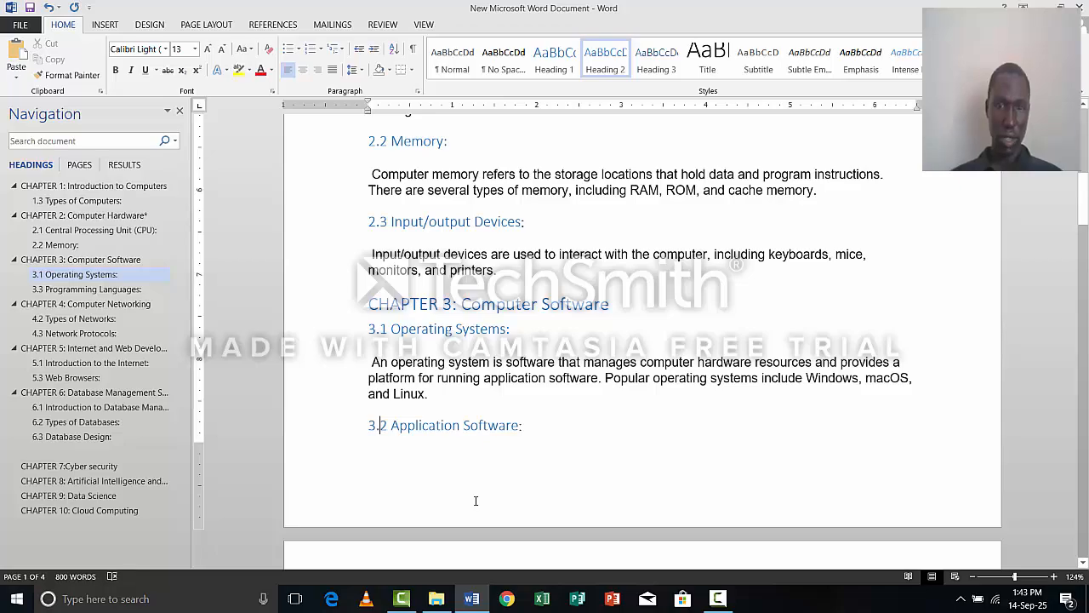
scroll(479, 495, "down", 15)
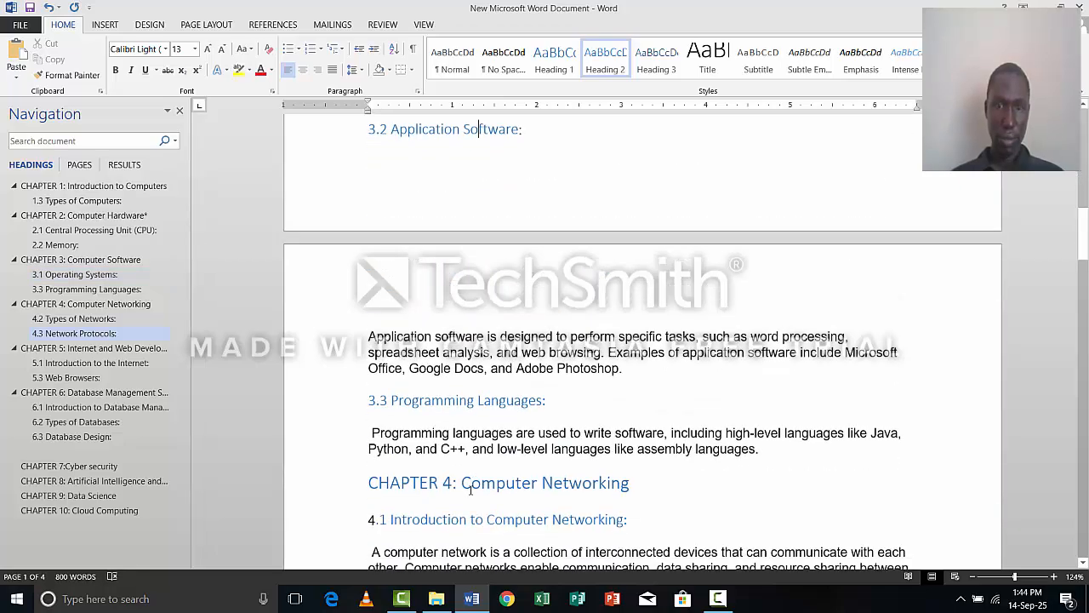
scroll(471, 490, "down", 15)
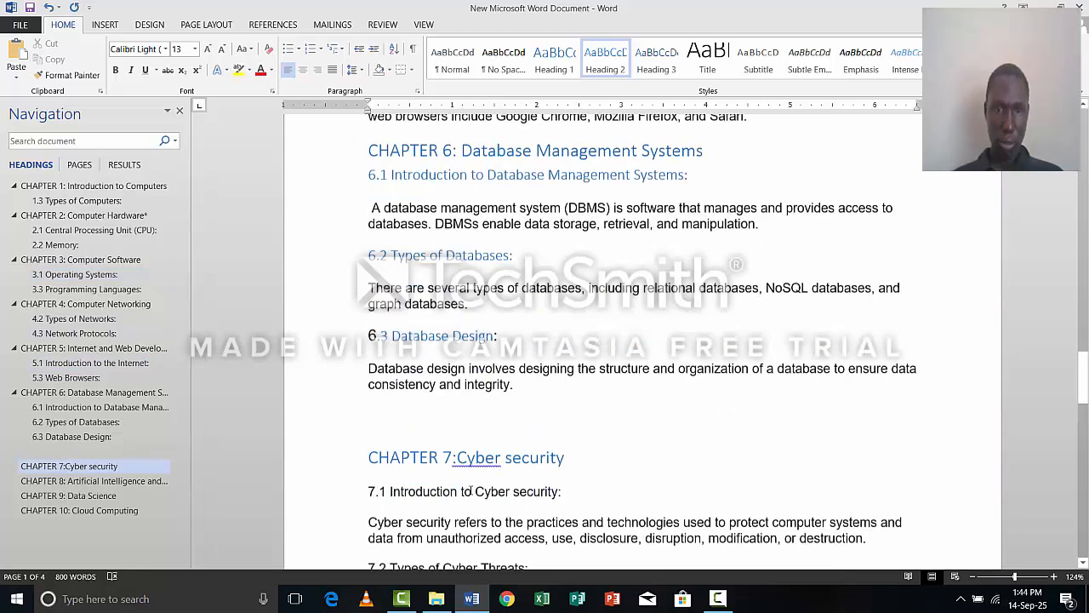
scroll(469, 491, "down", 5)
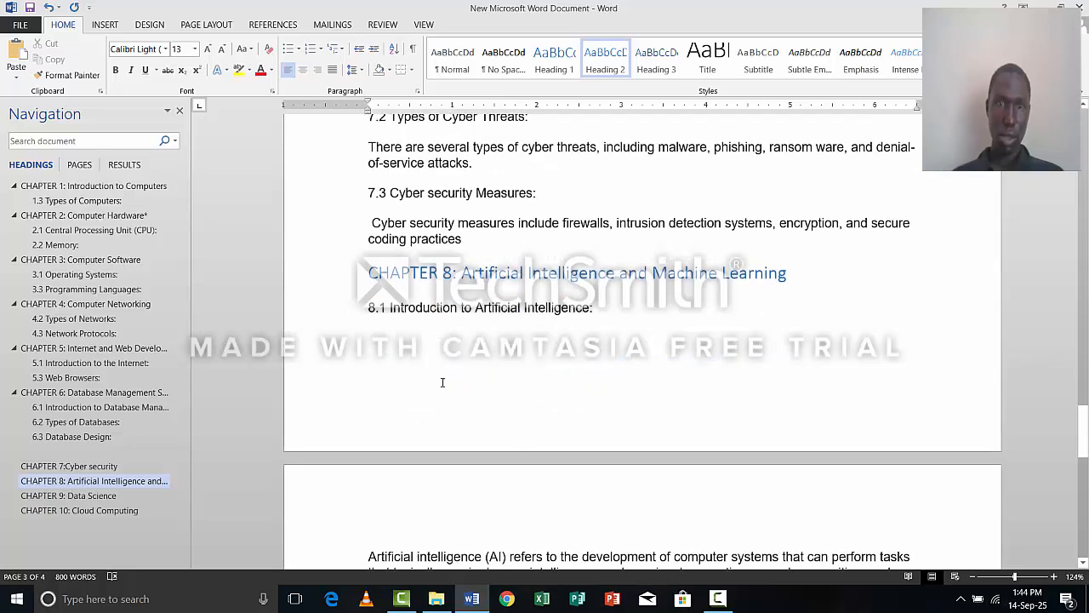
scroll(792, 314, "up", 1)
scroll(792, 314, "up", 2)
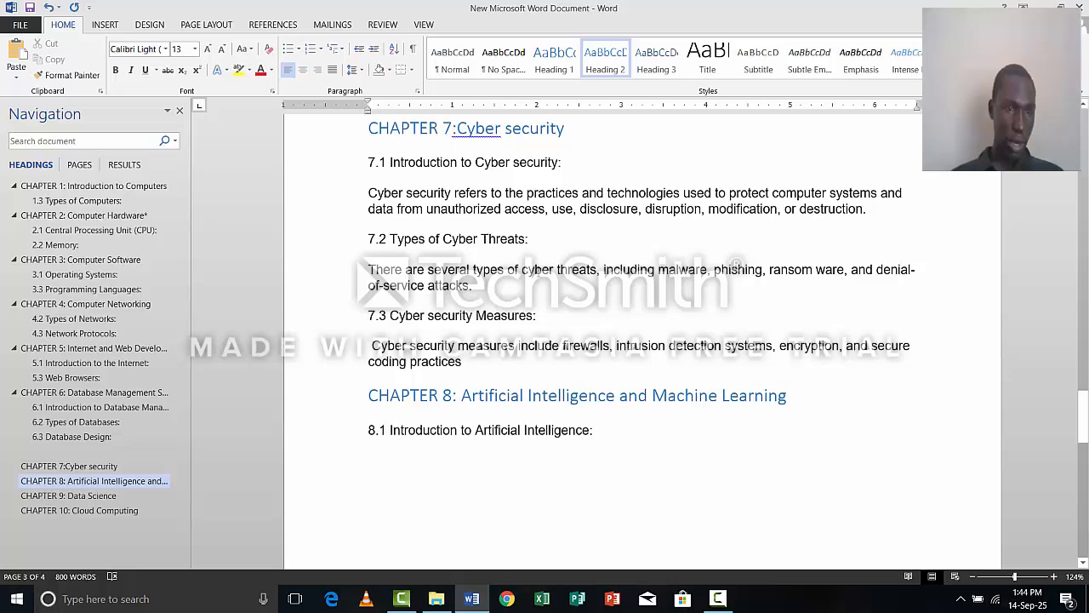
scroll(585, 368, "up", 5)
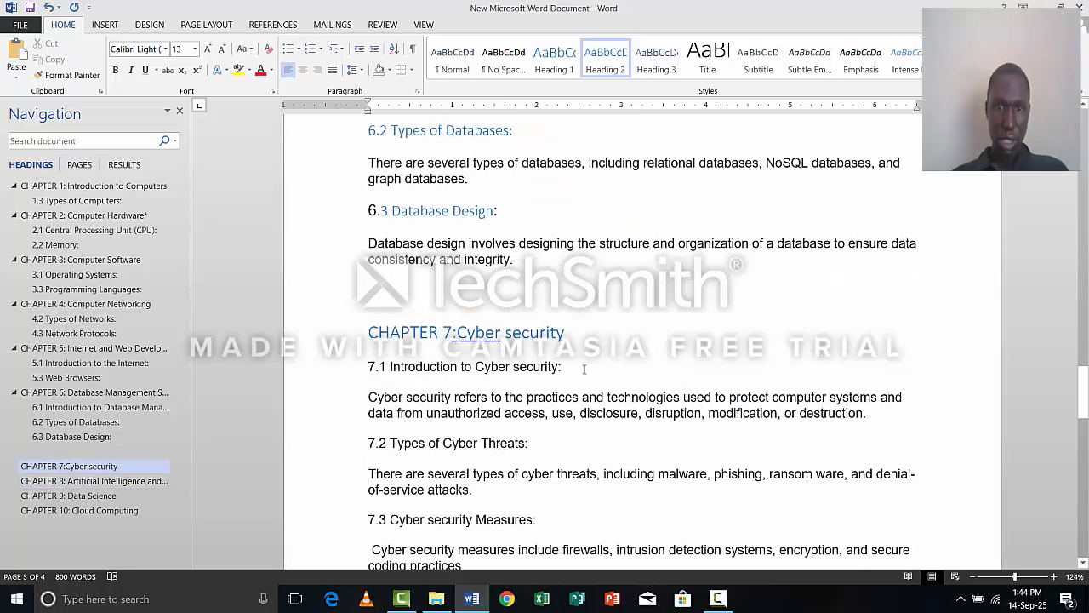
left_click_drag(569, 367, 371, 367)
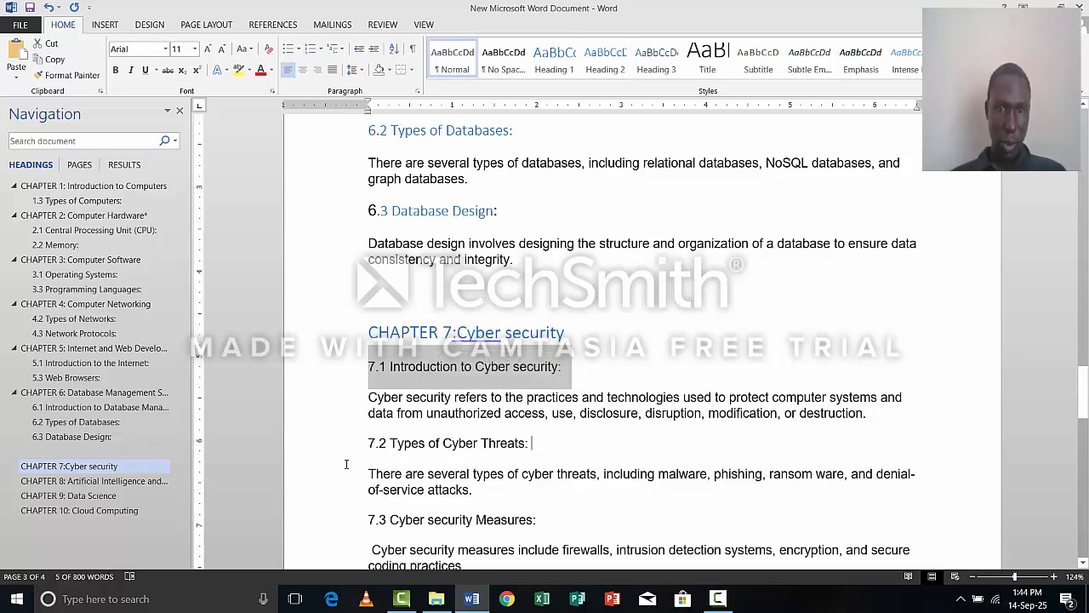
left_click_drag(532, 444, 346, 463, "ctrl")
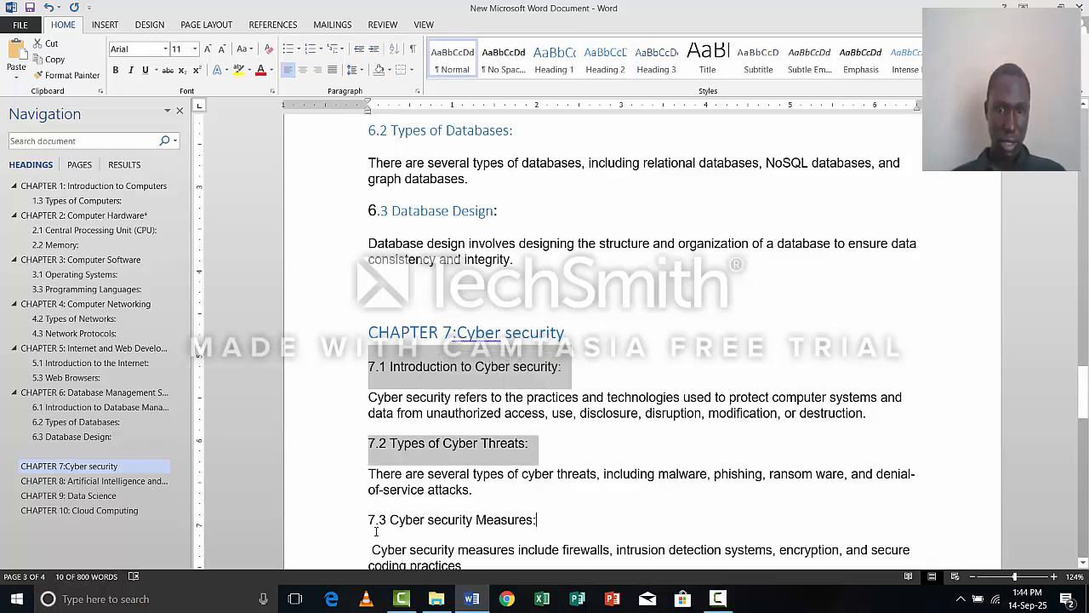
left_click_drag(536, 520, 370, 532, "ctrl")
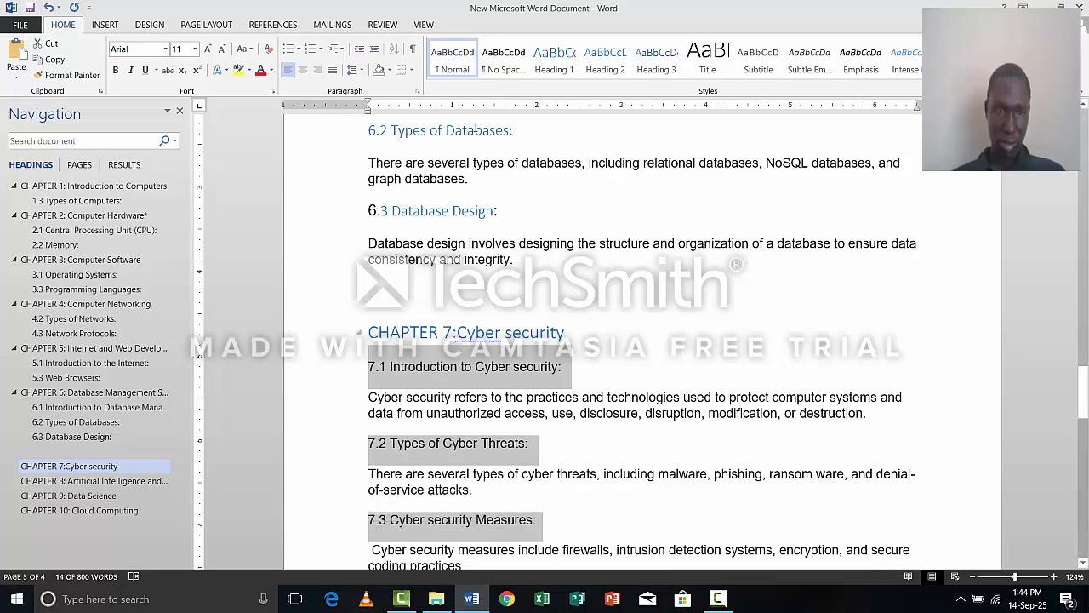
left_click(617, 62)
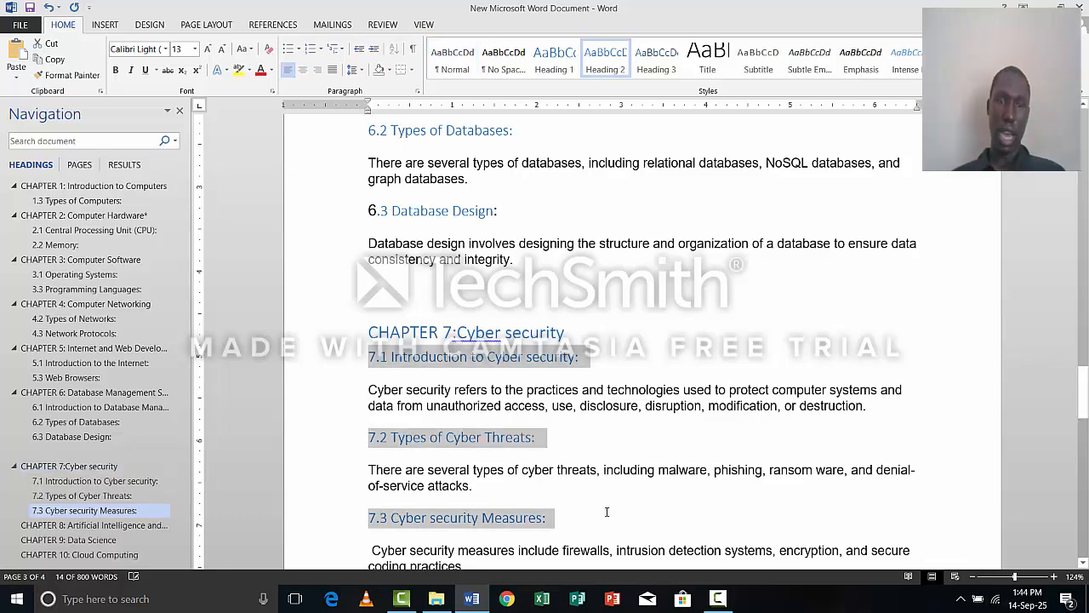
Apply the Heading 2 style to the chapter 8 subheadings 8.1, 8.2 and 8.3 together.
scroll(604, 509, "down", 3)
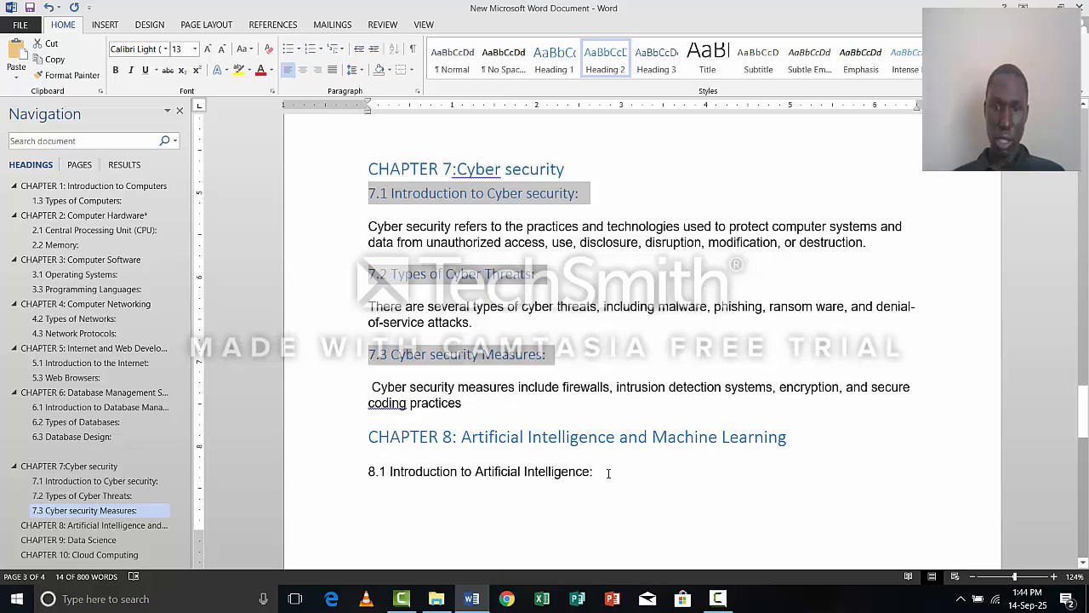
left_click(347, 475)
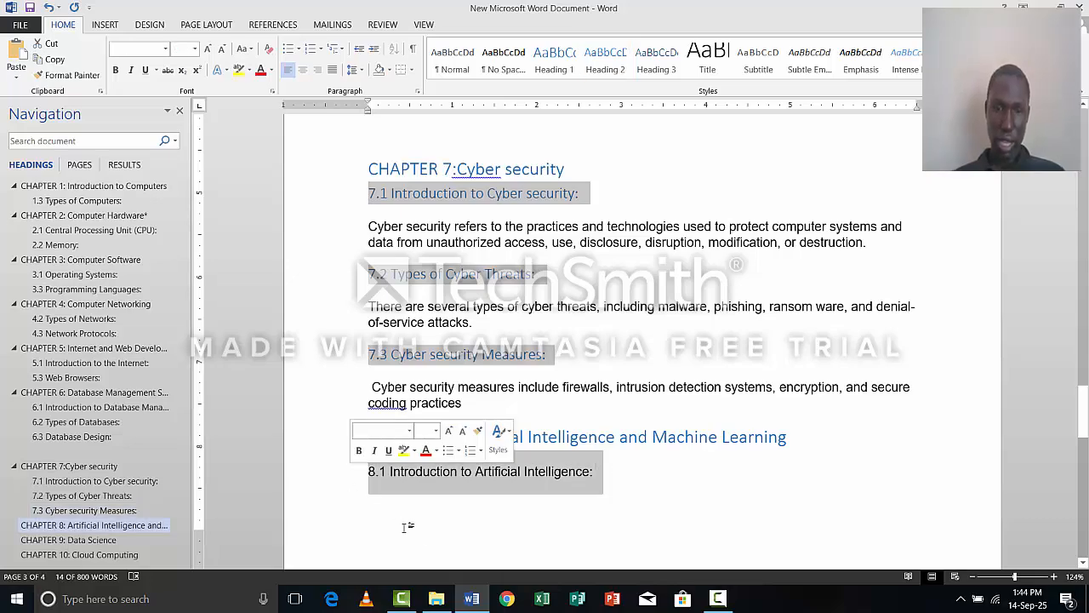
scroll(536, 532, "down", 6)
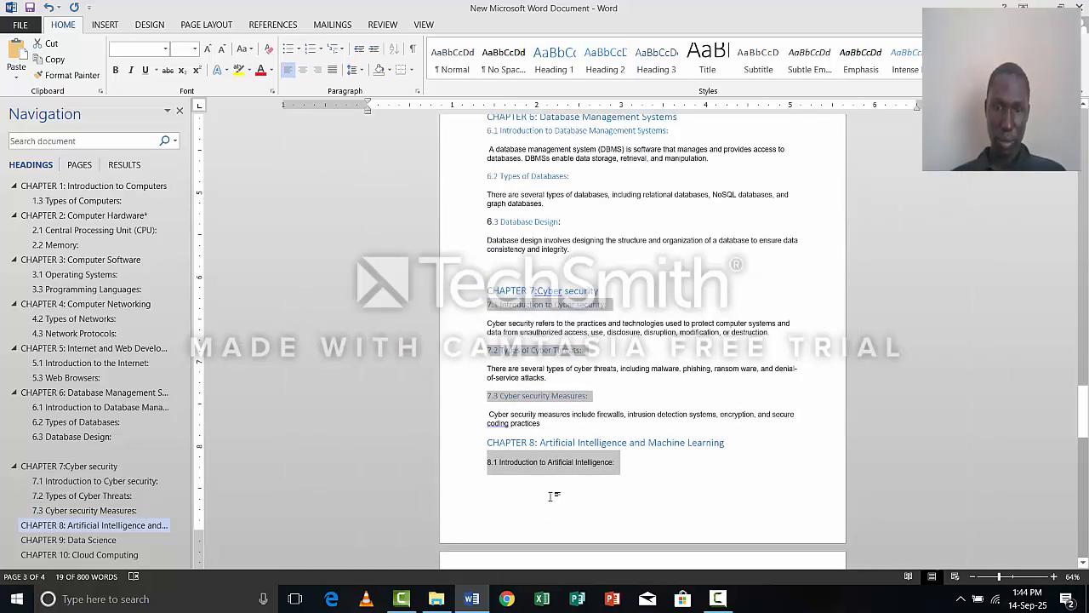
scroll(556, 478, "down", 3)
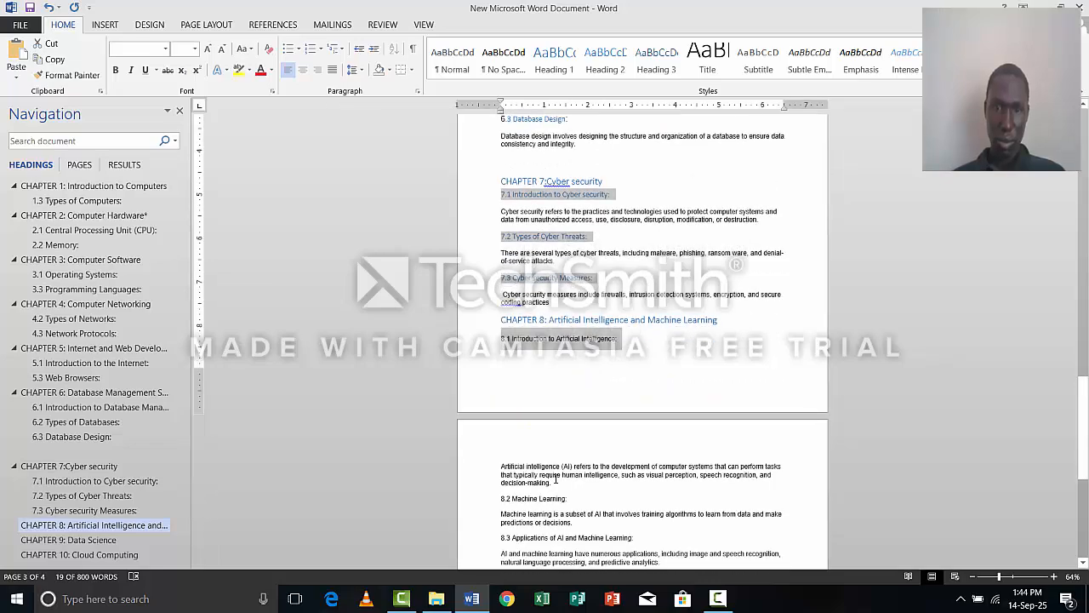
scroll(556, 478, "down", 3)
scroll(559, 477, "up", 1, "ctrl")
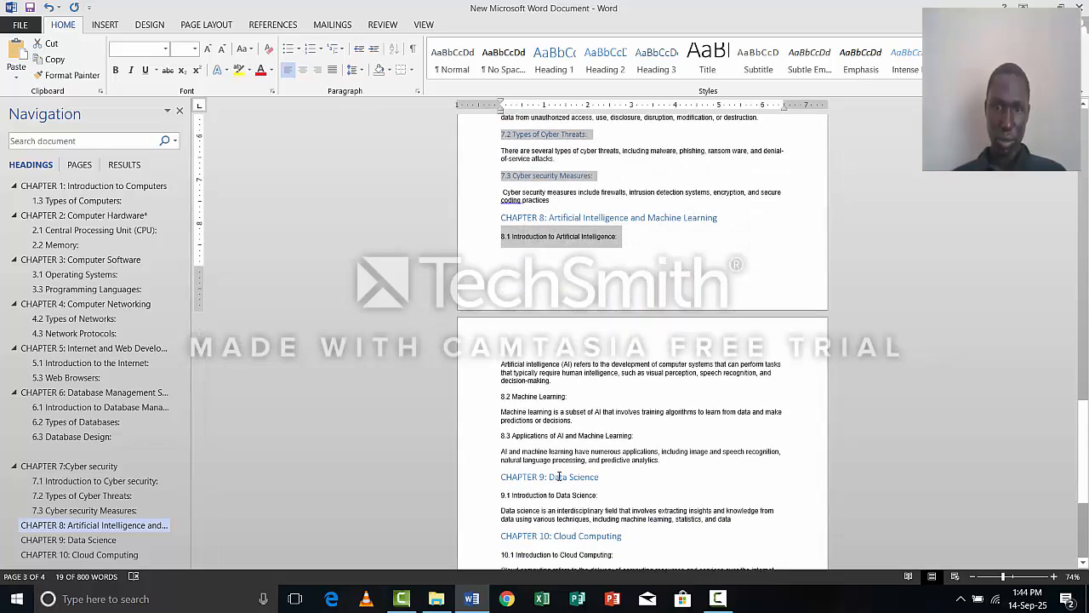
scroll(559, 476, "up", 6, "ctrl")
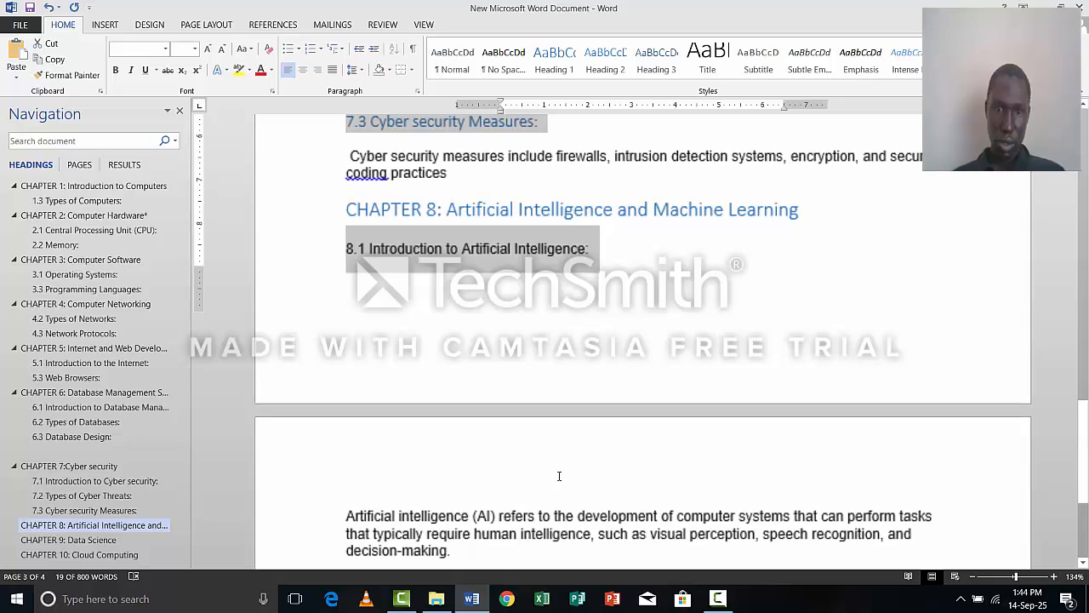
scroll(559, 476, "down", 3)
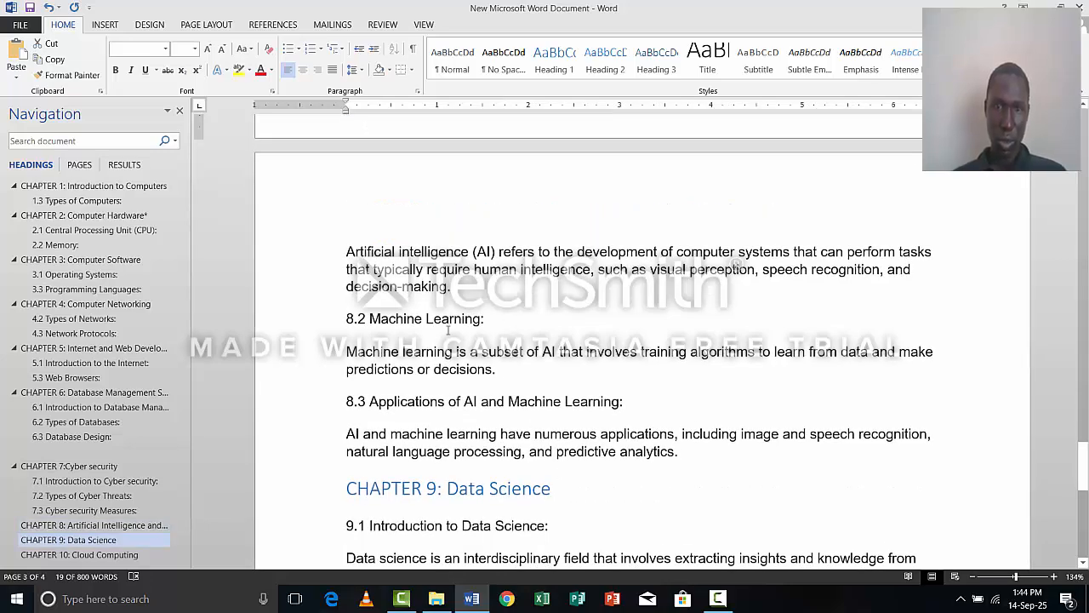
left_click_drag(355, 325, 330, 337)
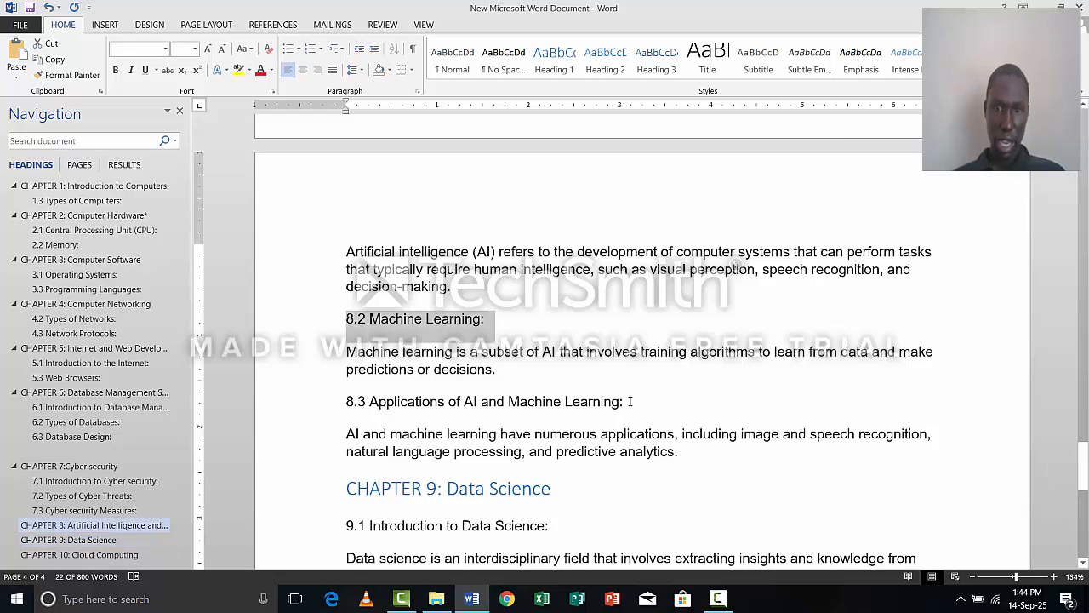
left_click_drag(508, 400, 356, 411)
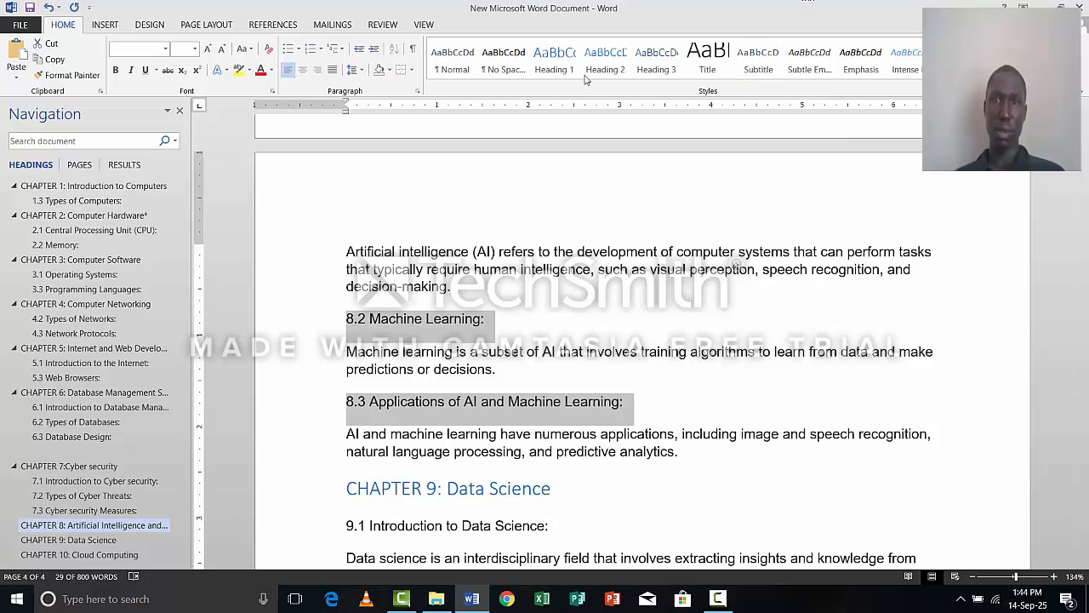
left_click(609, 66)
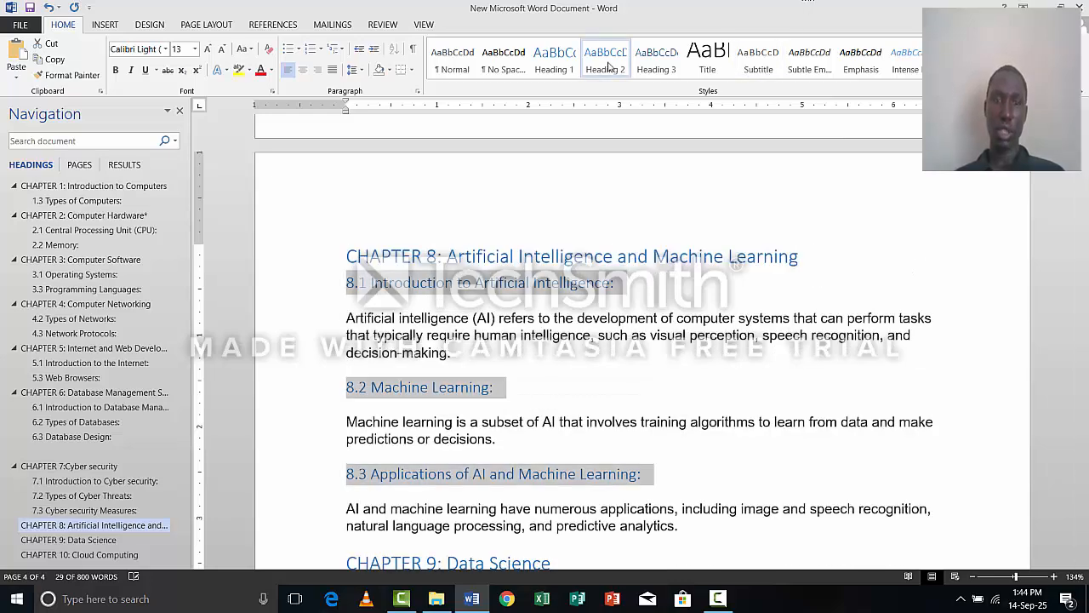
Apply the Heading 2 style to the chapter 9 subheading "9.1 Introduction to Data Science".
scroll(644, 366, "down", 6)
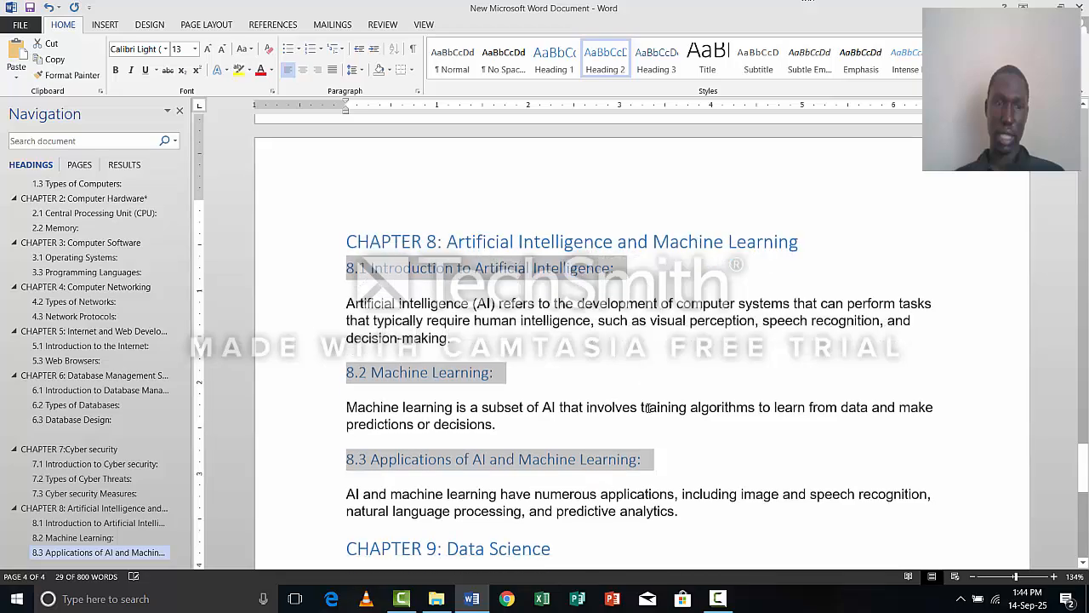
left_click(587, 364)
scroll(587, 365, "down", 4)
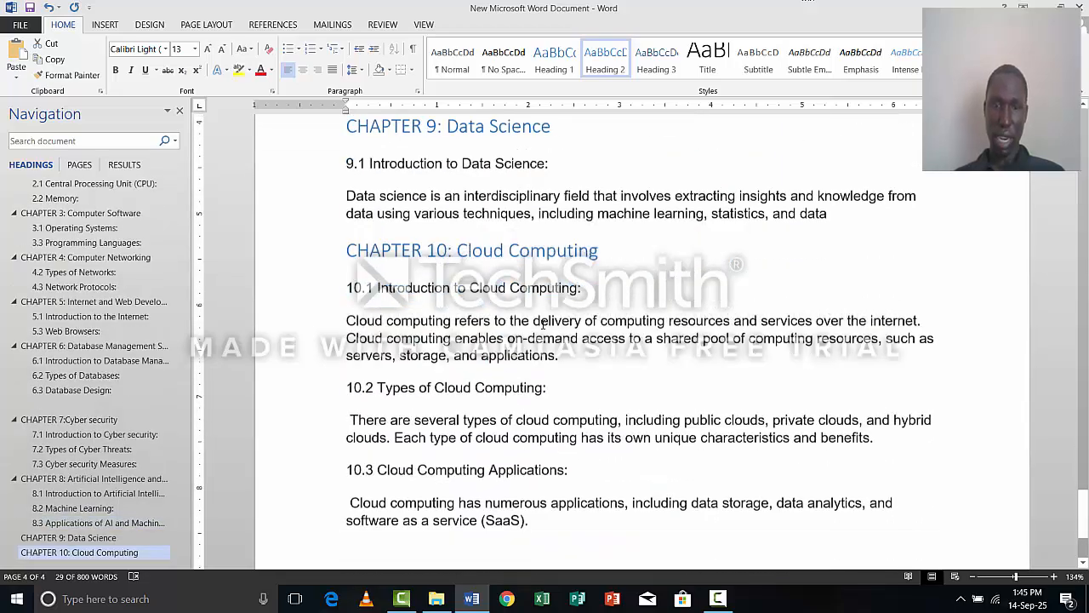
scroll(605, 201, "up", 3)
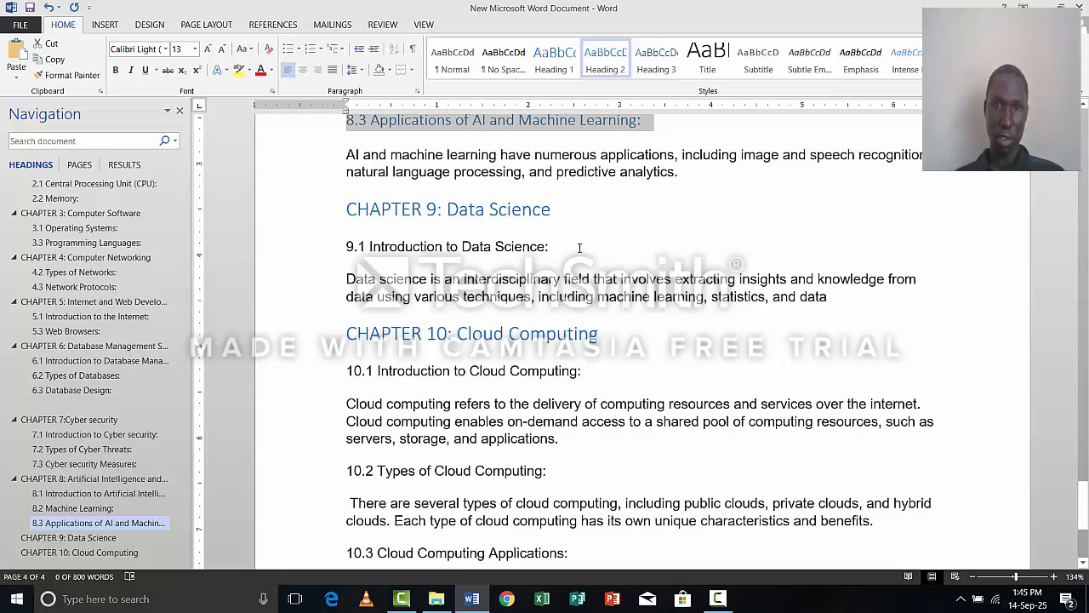
left_click_drag(553, 246, 343, 253)
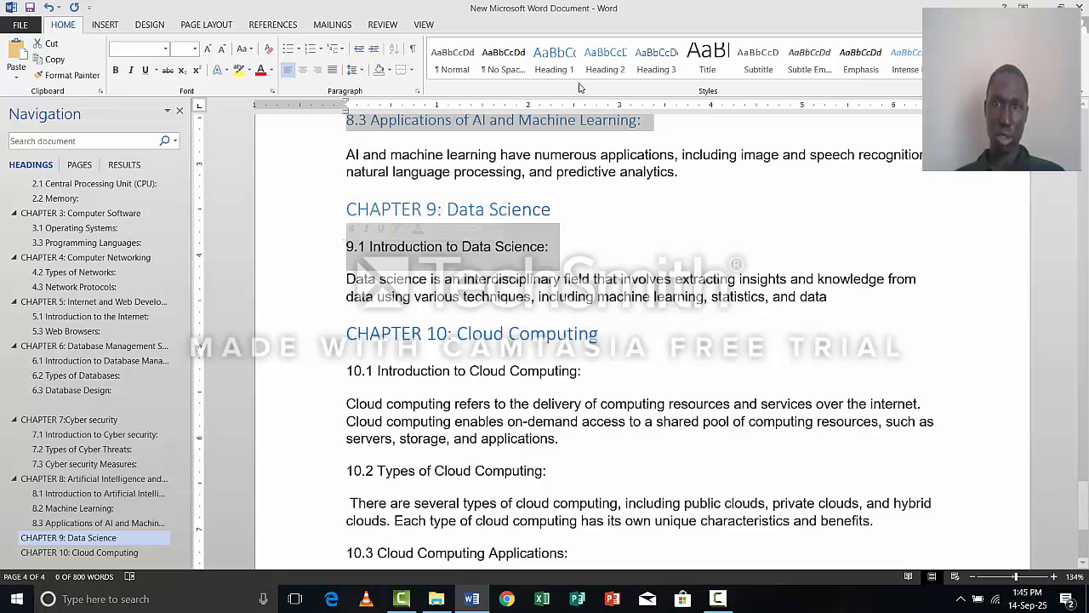
left_click(608, 72)
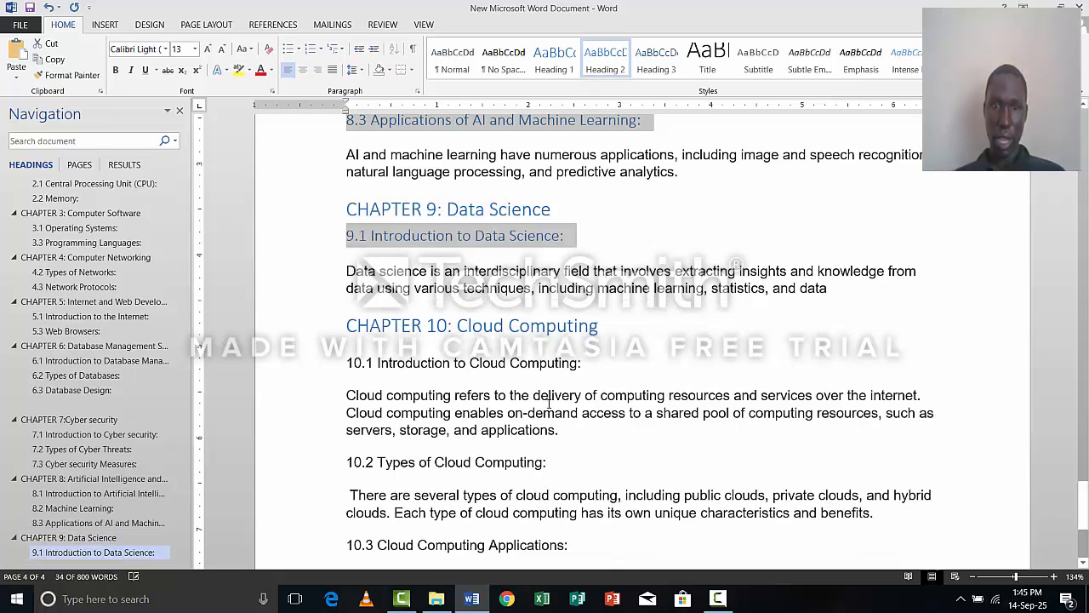
Apply the Heading 2 style to the chapter 10 subheadings 10.1, 10.2 and 10.3 together.
scroll(561, 366, "down", 2)
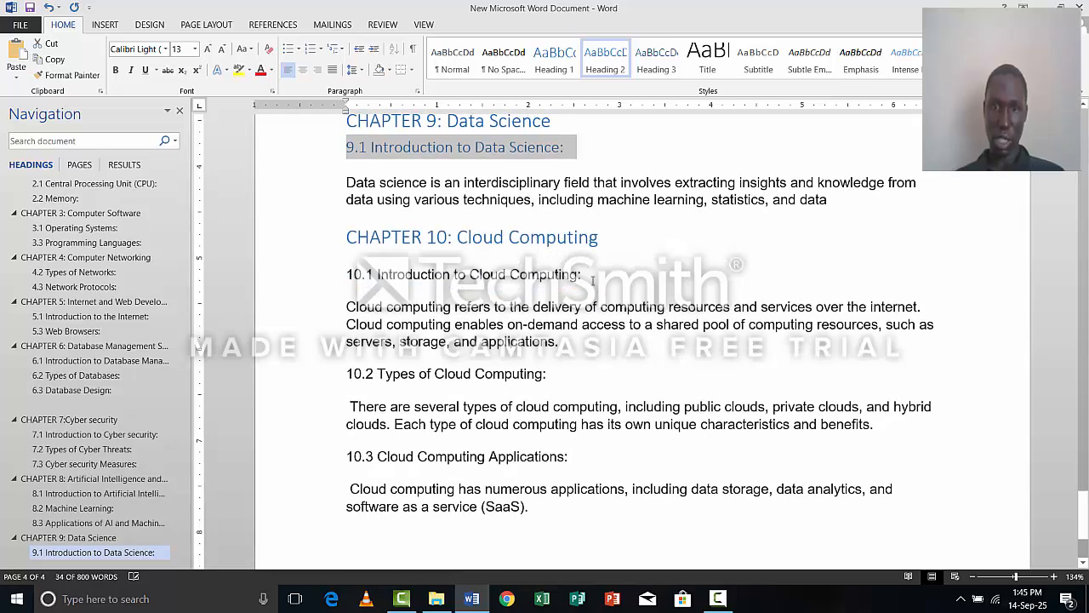
left_click(344, 274)
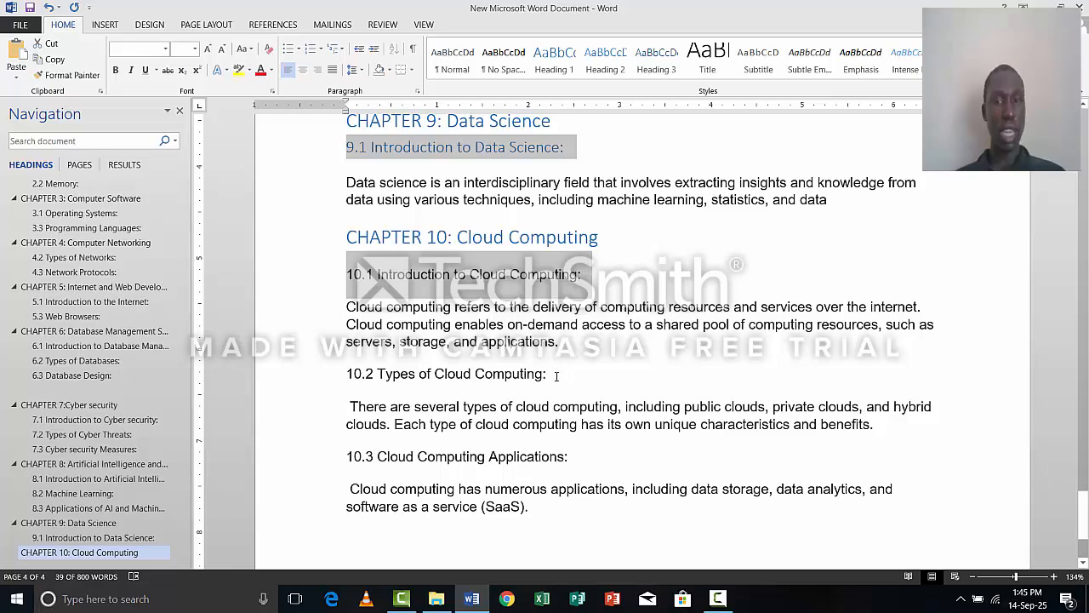
left_click_drag(545, 376, 349, 383)
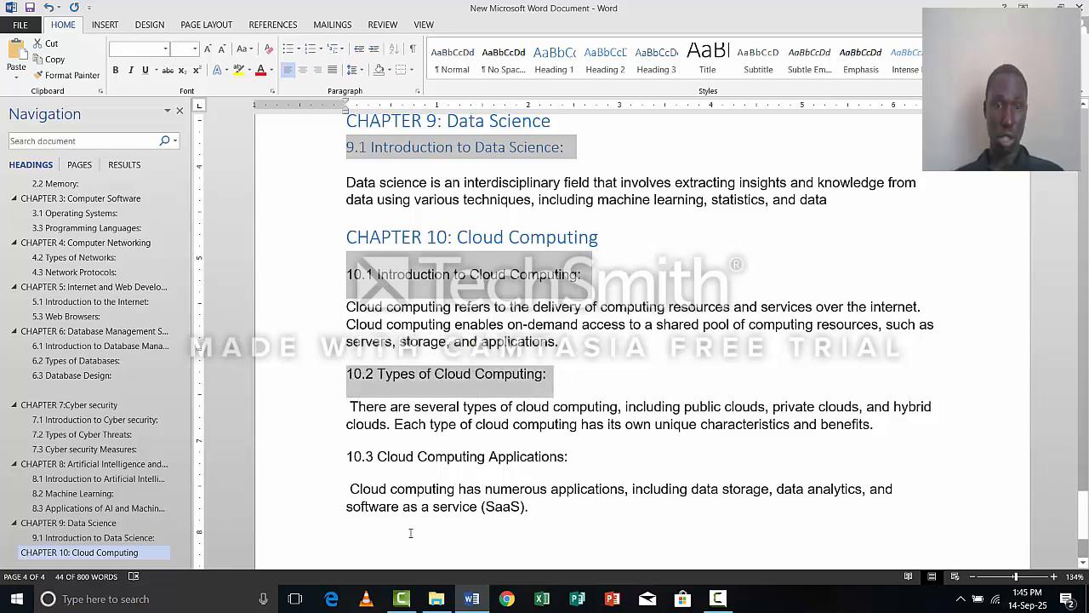
left_click_drag(567, 457, 347, 457)
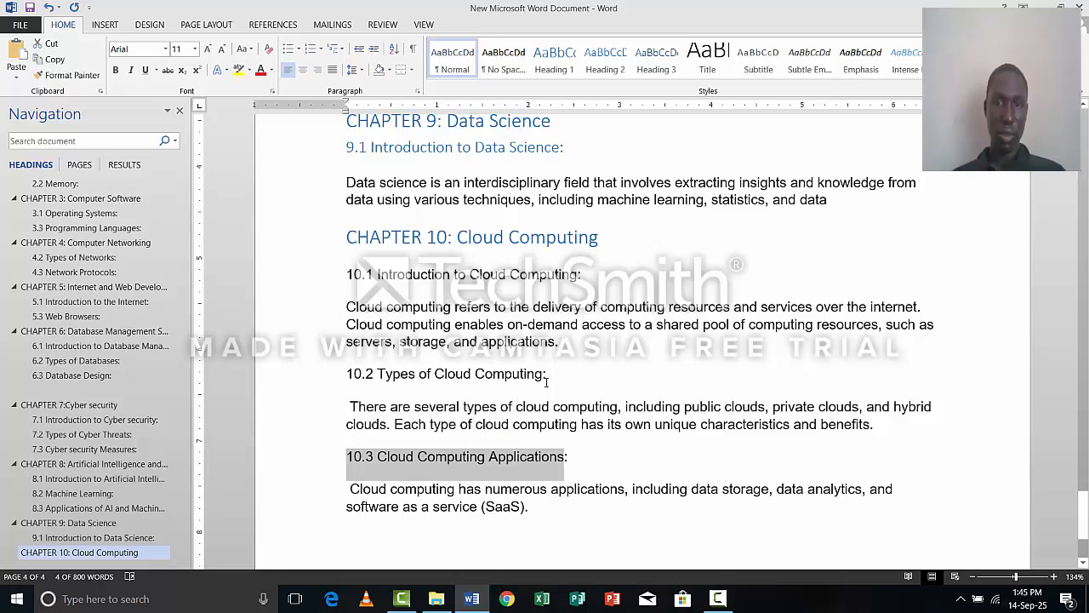
left_click_drag(545, 375, 348, 381)
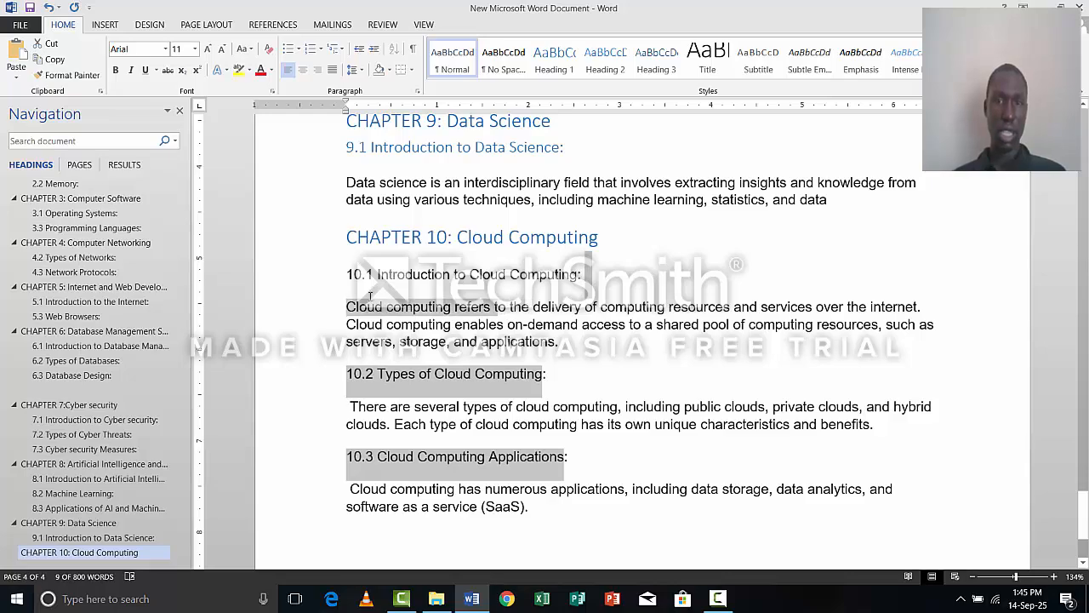
left_click_drag(585, 274, 344, 288)
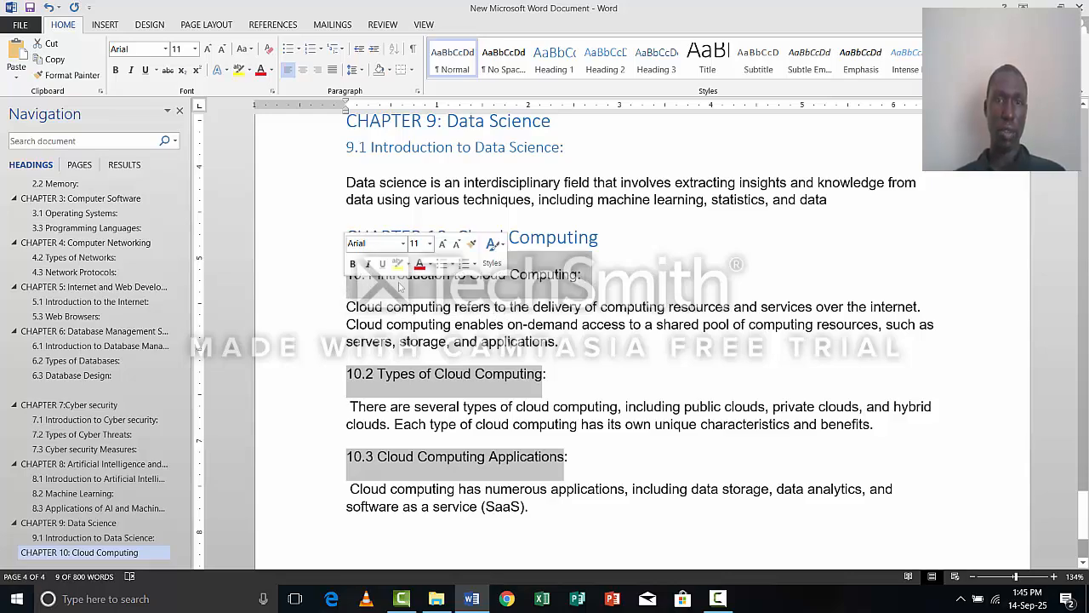
left_click(626, 64)
left_click(626, 134)
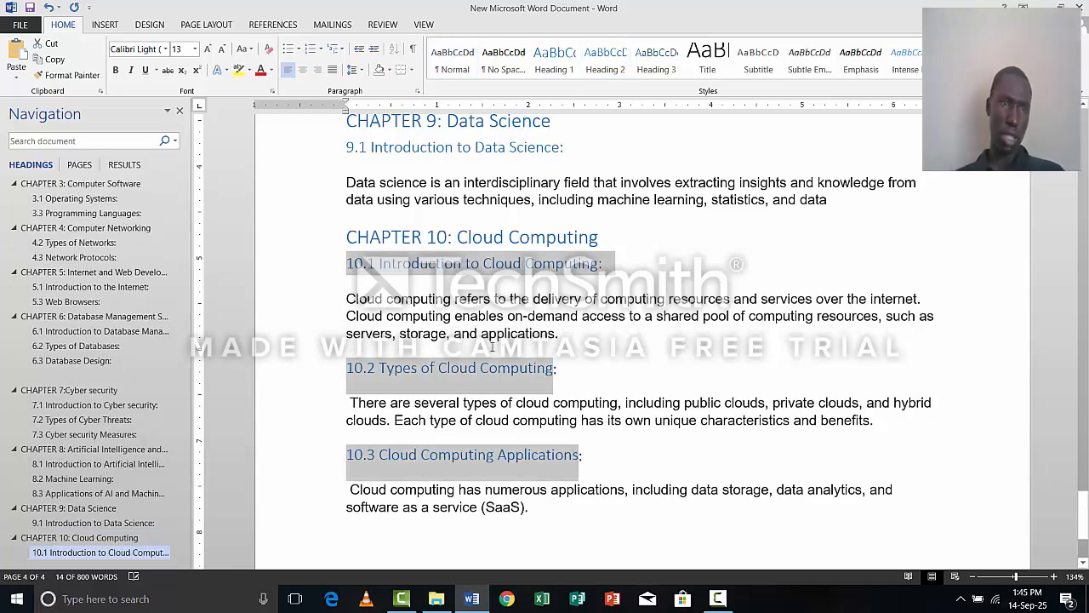
Apply the Heading 2 style to the whole chapter 4 subheading "4.1 Introduction to Computer Networking", including its leading number.
scroll(182, 558, "up", 1)
scroll(230, 529, "down", 1)
scroll(229, 516, "up", 10)
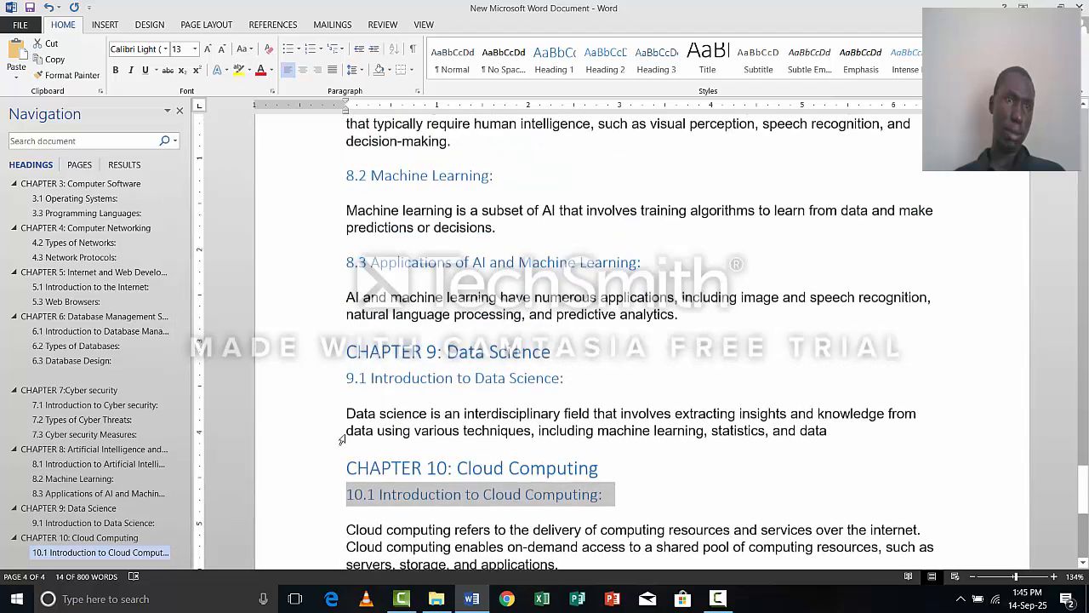
scroll(345, 422, "up", 15)
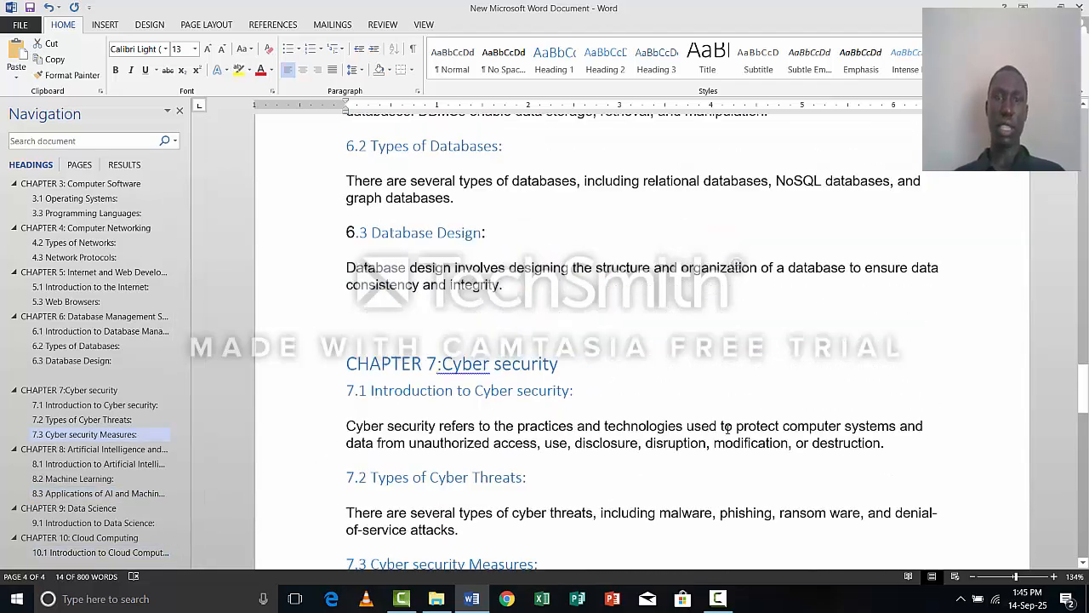
scroll(192, 264, "up", 8)
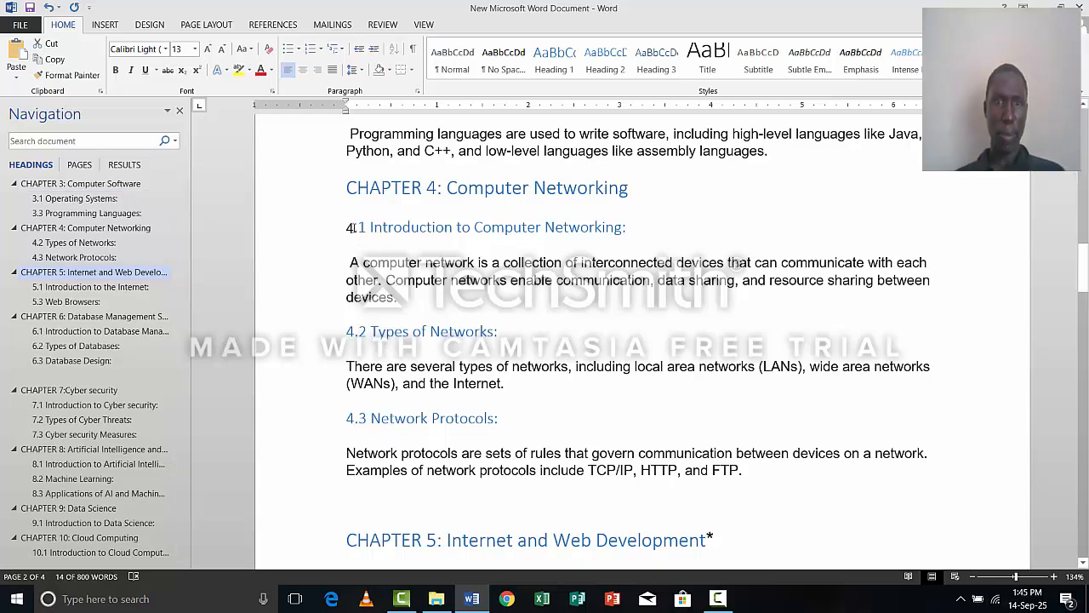
left_click_drag(346, 226, 627, 223)
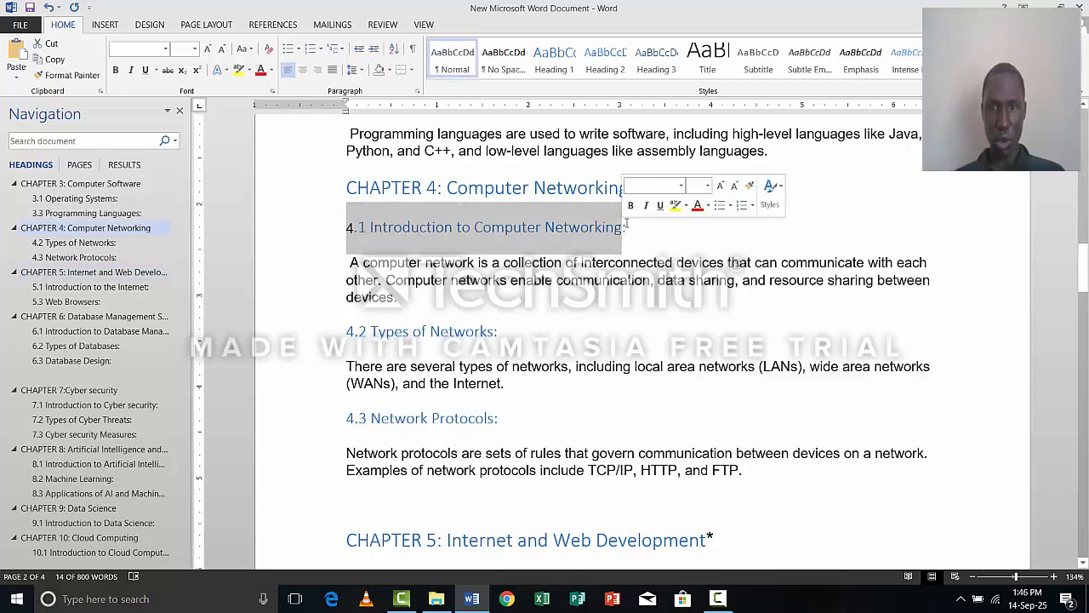
left_click(611, 75)
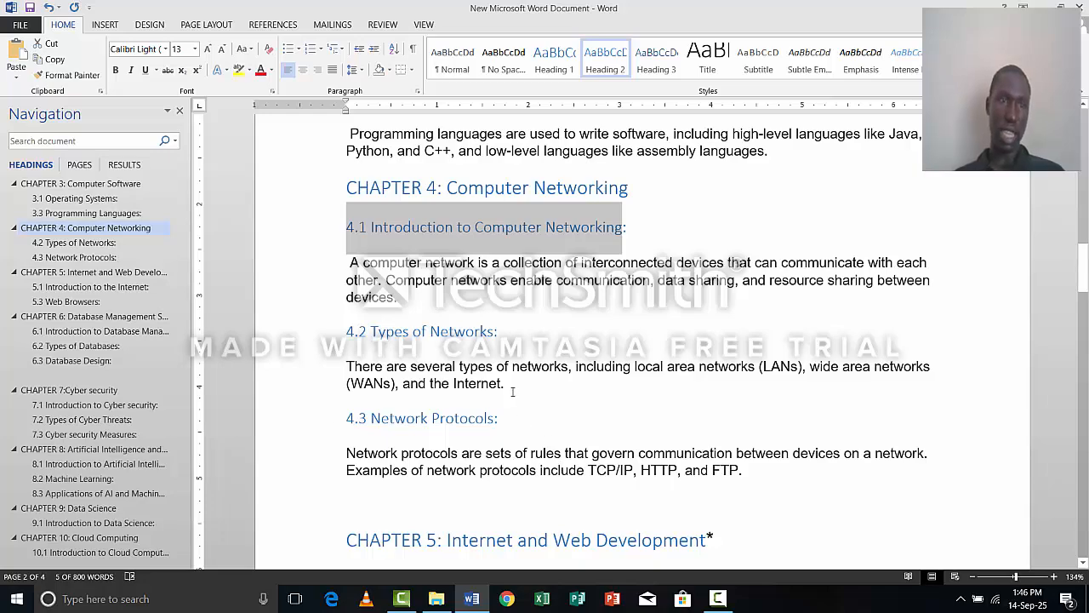
Insert a blank page directly before the "CHAPTER 1: Introduction to Computers" heading.
scroll(482, 423, "up", 3)
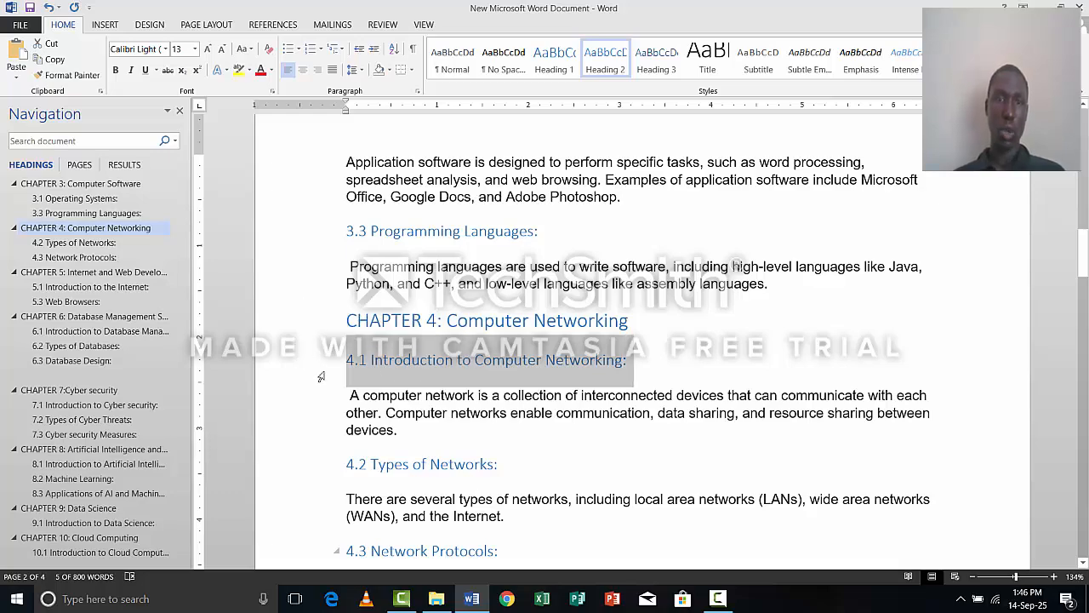
scroll(256, 306, "up", 3)
scroll(168, 233, "up", 4)
scroll(156, 178, "up", 2)
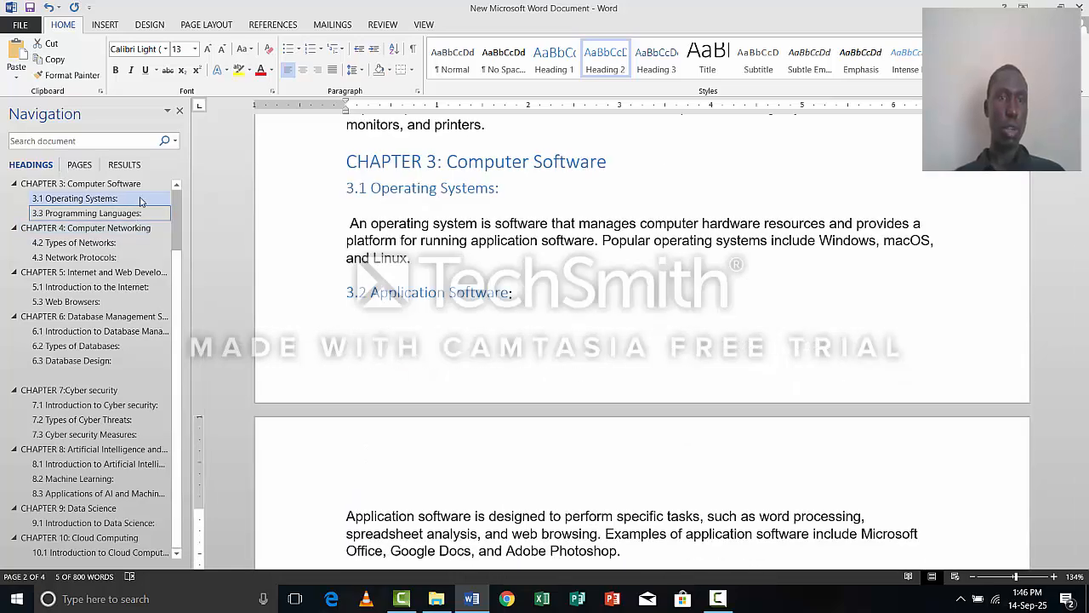
left_click(175, 186)
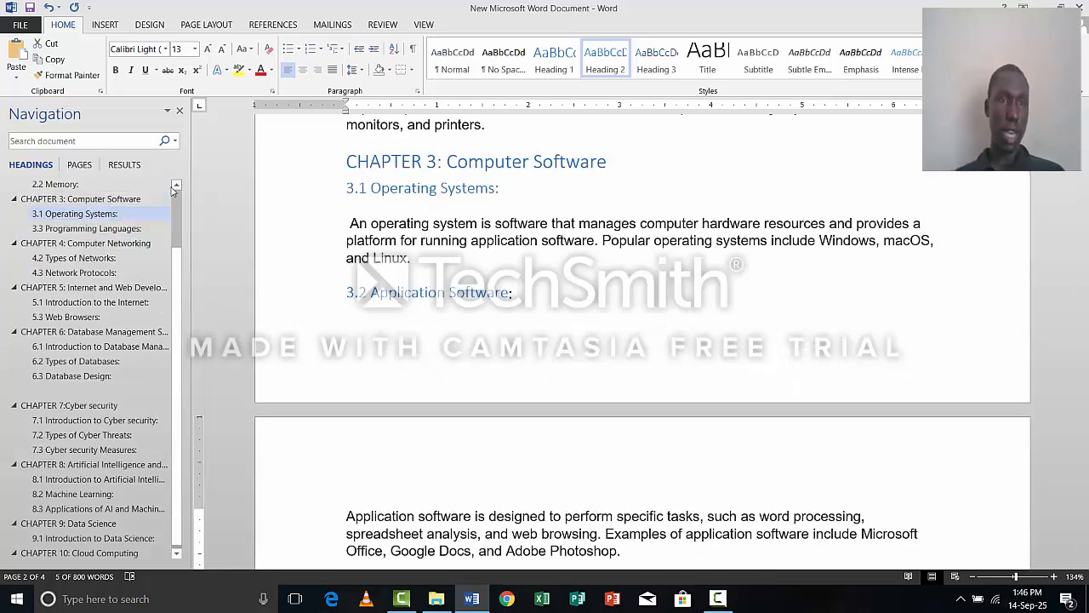
left_click(174, 186)
left_click(175, 185)
left_click(175, 186)
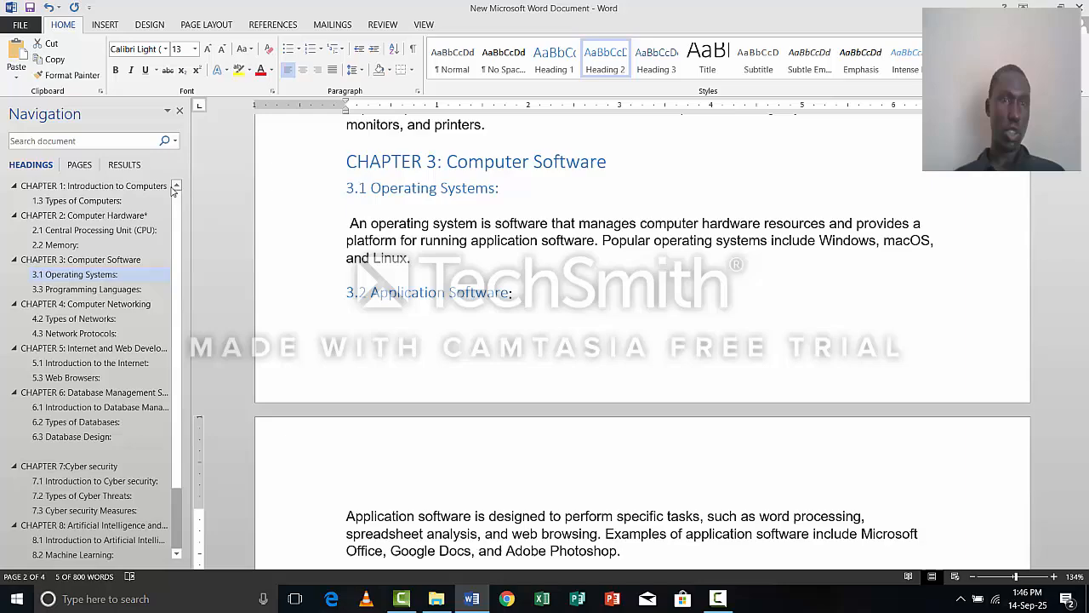
left_click(124, 187)
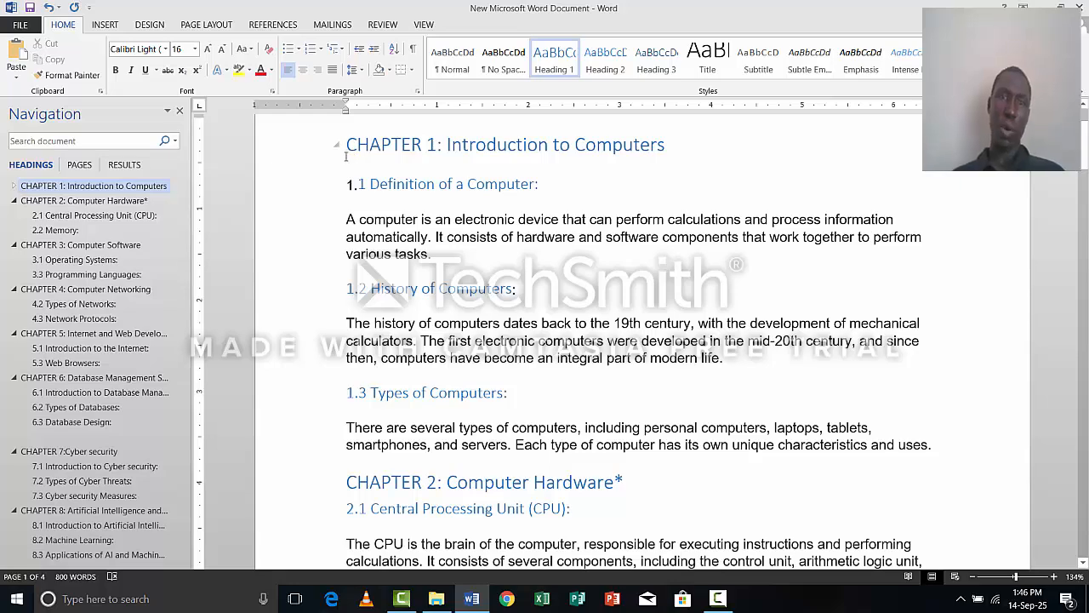
left_click(106, 27)
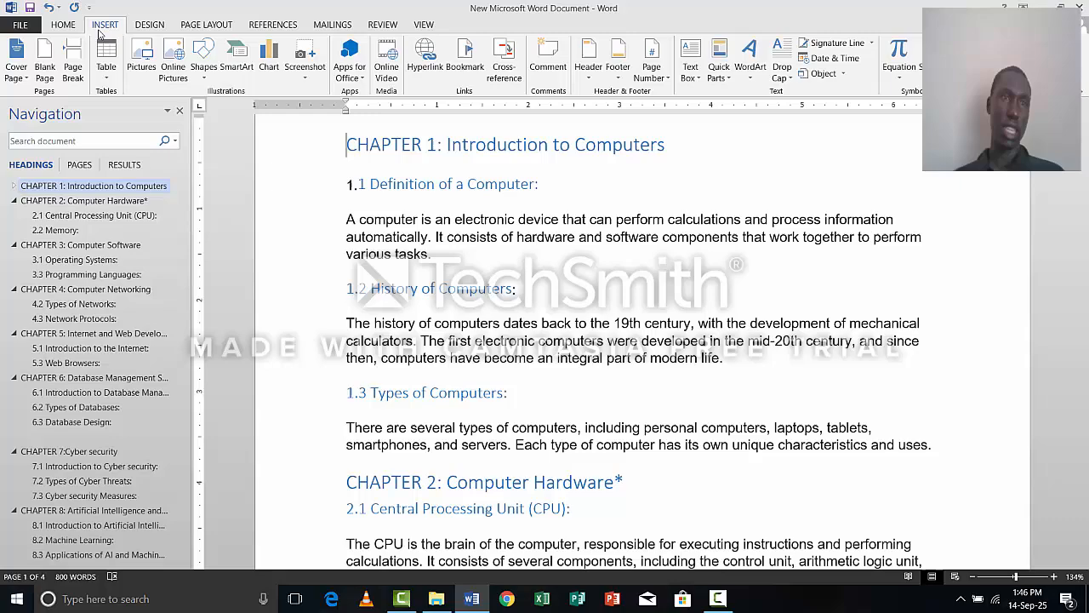
left_click(44, 73)
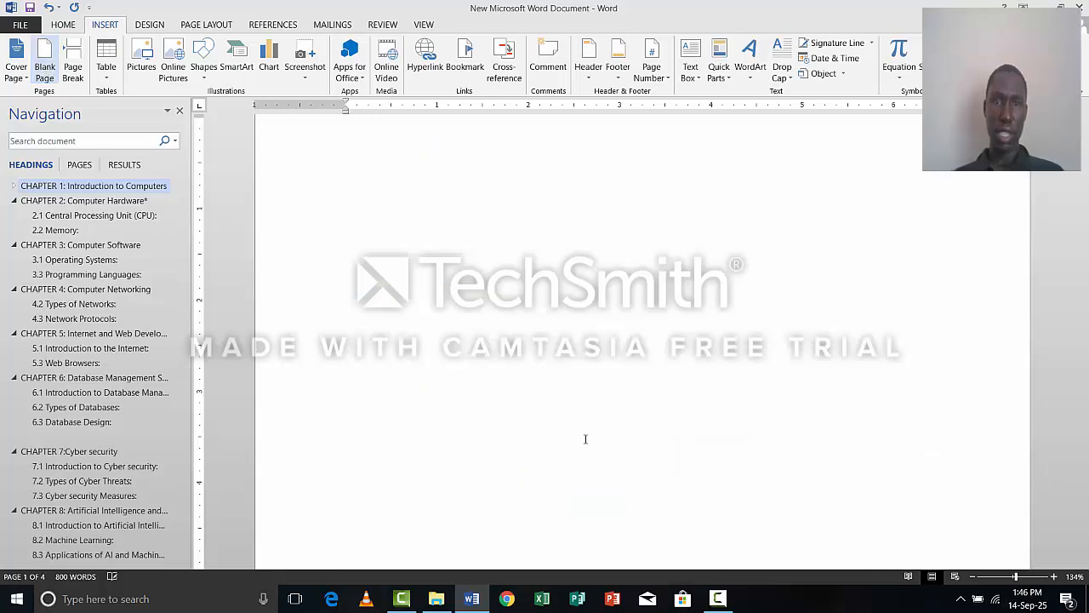
Insert a table of contents on the new blank page using the built-in Automatic Table 1 layout.
scroll(583, 362, "up", 10)
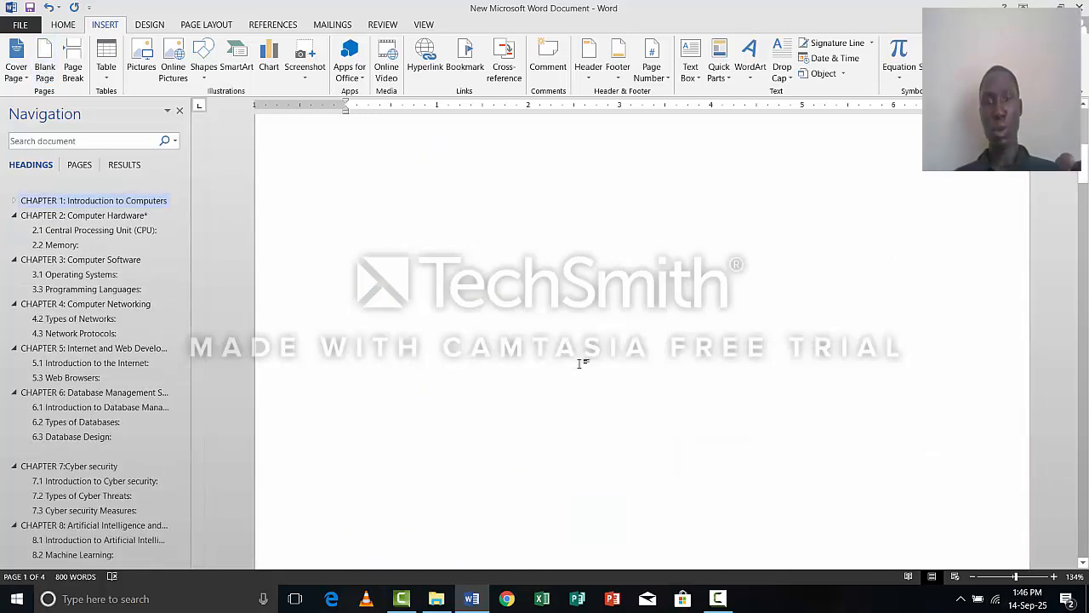
left_click(561, 308)
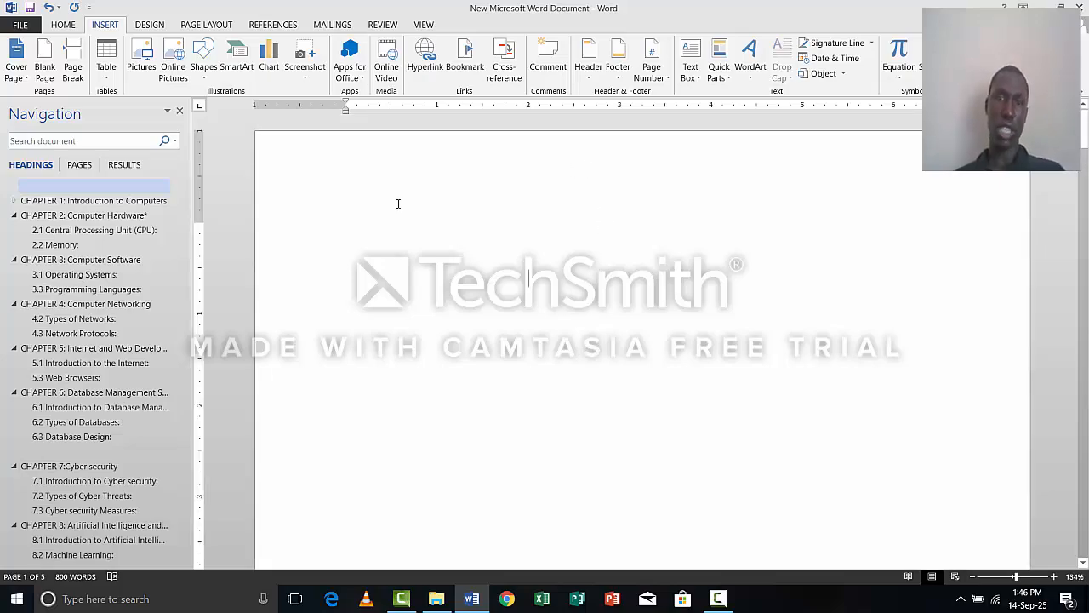
left_click(274, 25)
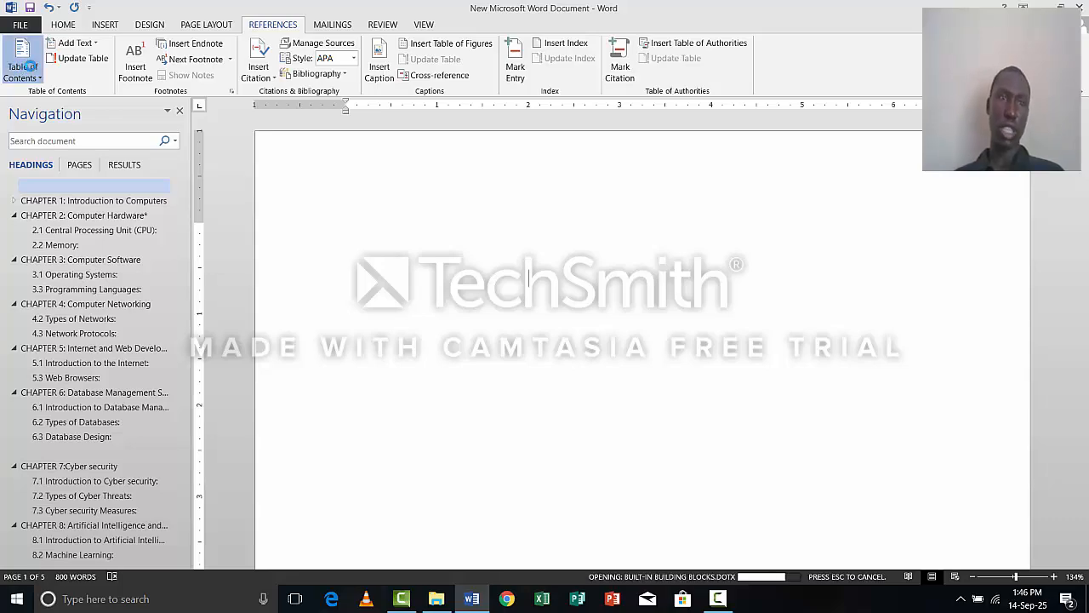
left_click(27, 68)
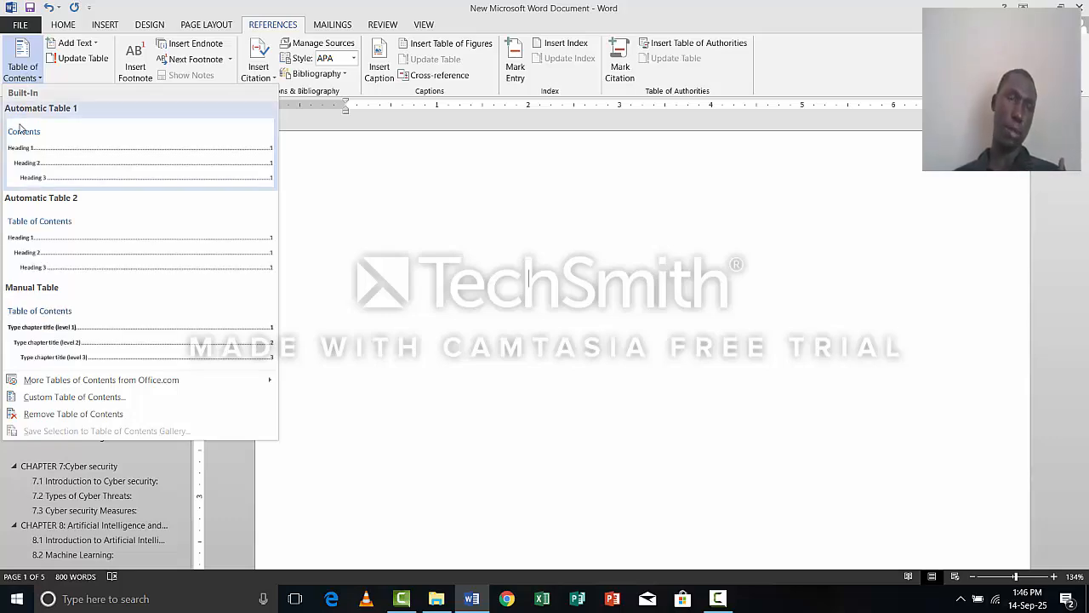
left_click(34, 168)
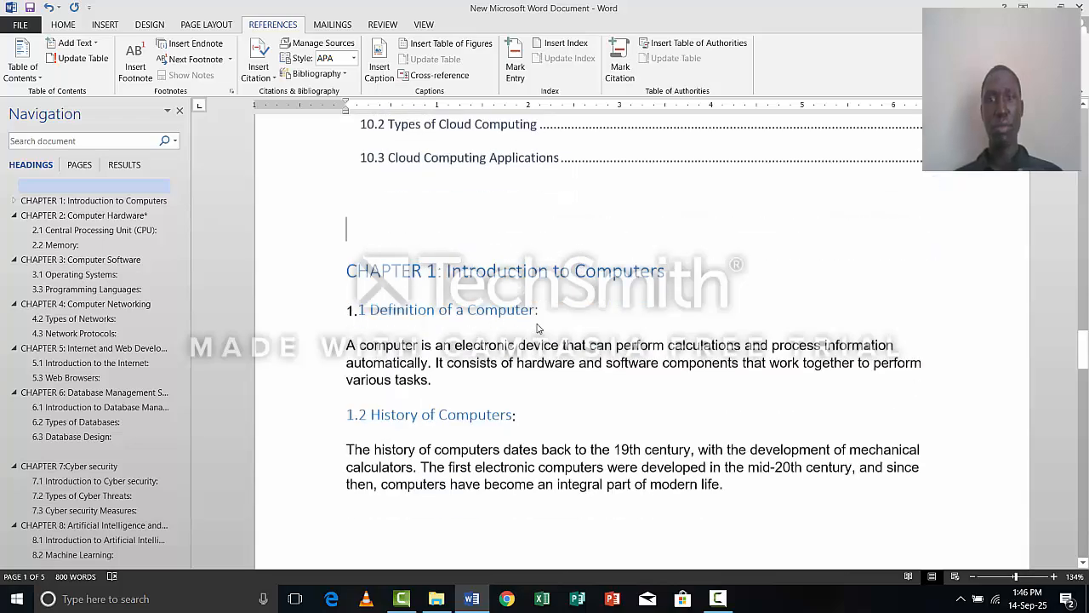
Look through the generated table of contents from chapter 1 to chapter 10, checking the subheading entries and page numbers.
scroll(552, 340, "up", 15)
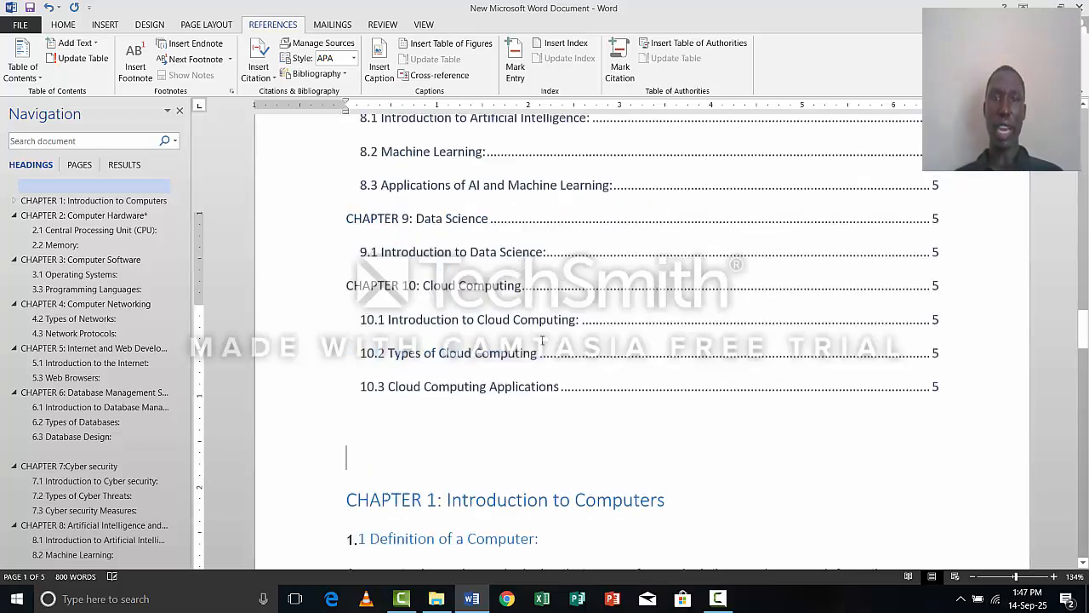
scroll(545, 331, "up", 10)
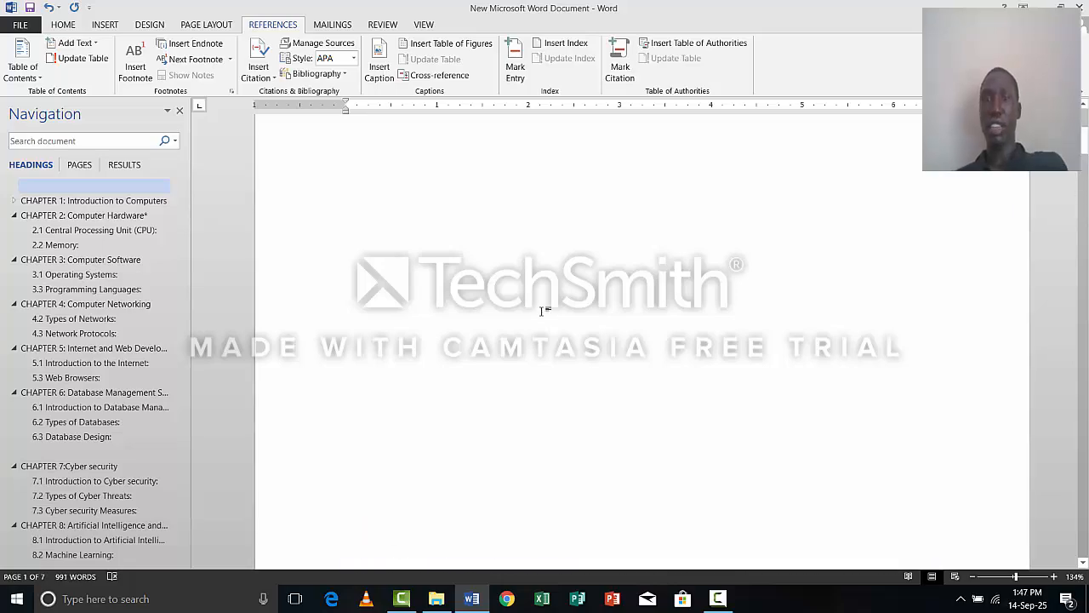
scroll(548, 348, "down", 5)
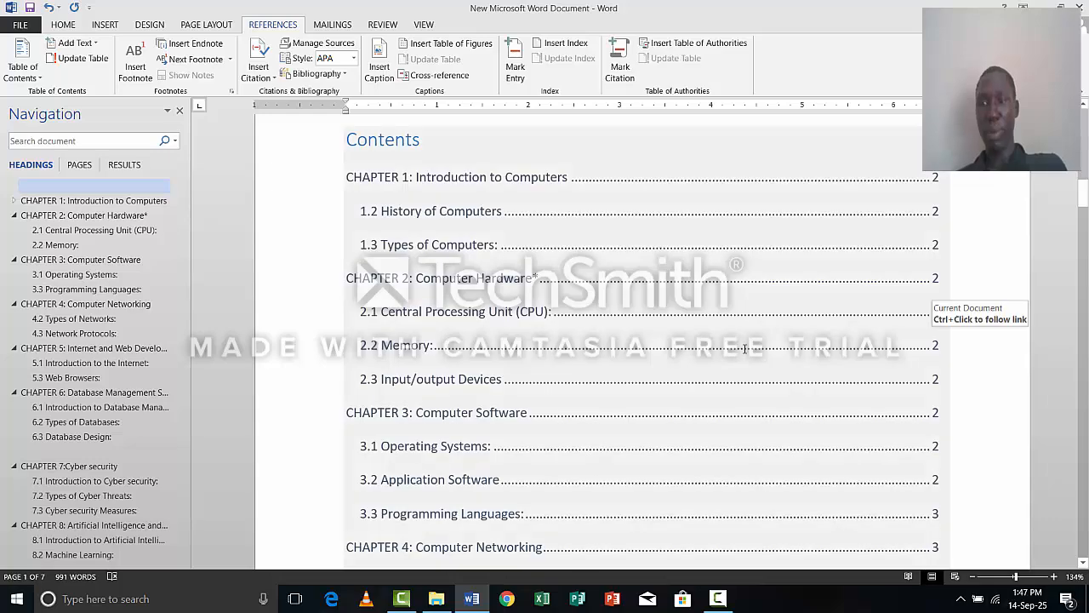
scroll(743, 345, "down", 1)
scroll(743, 346, "down", 4)
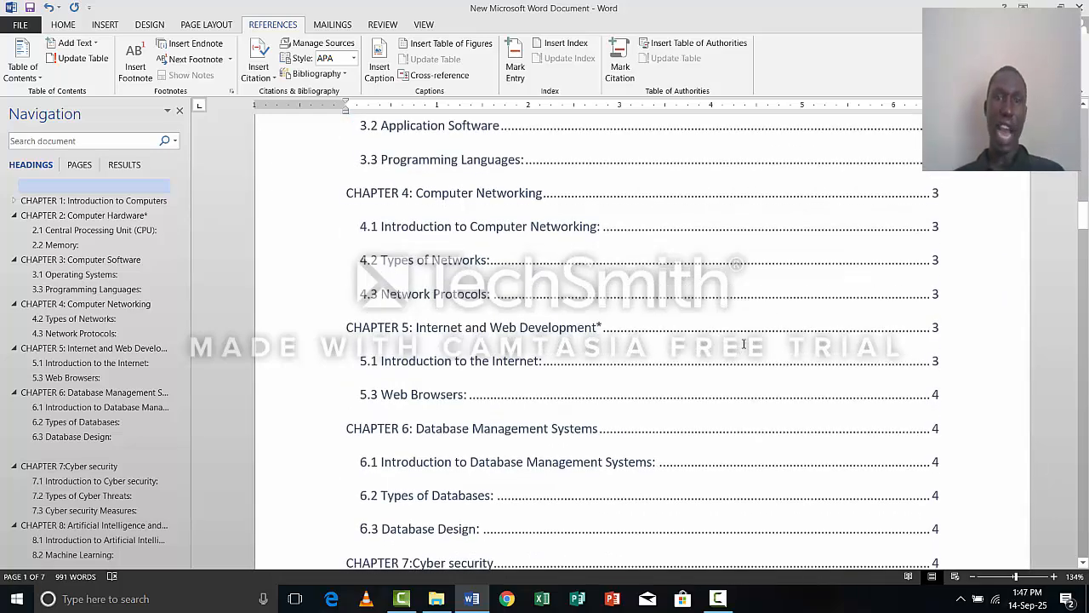
scroll(743, 344, "down", 4)
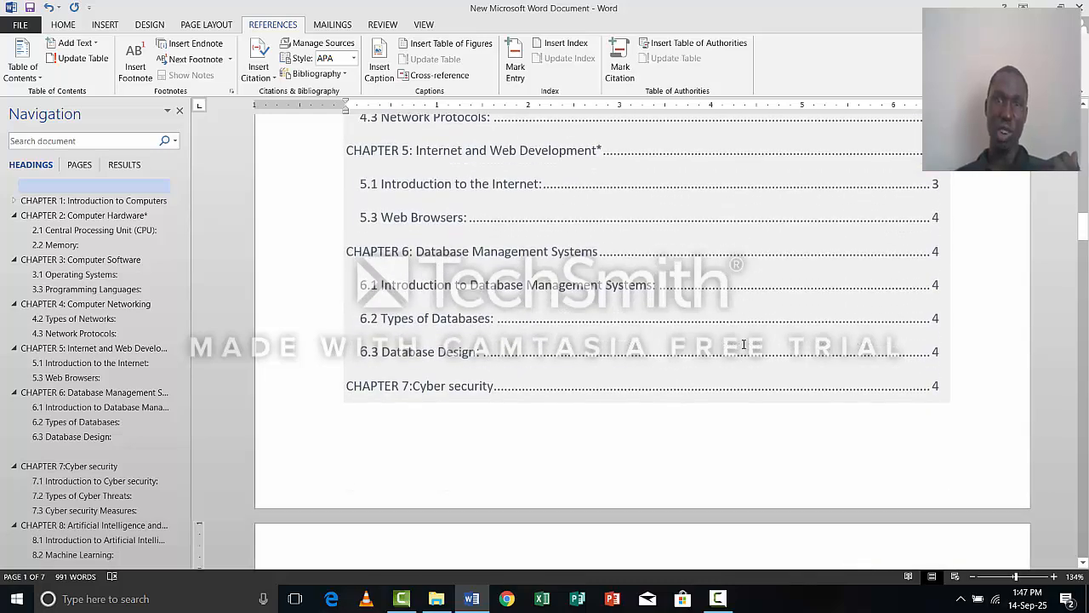
scroll(743, 344, "down", 4)
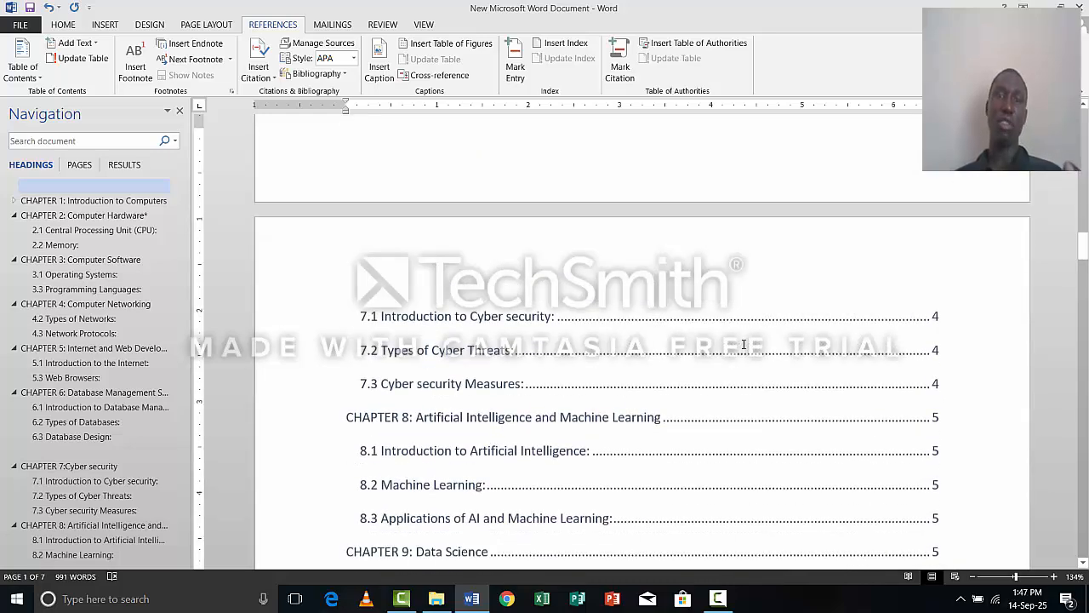
scroll(743, 344, "down", 5)
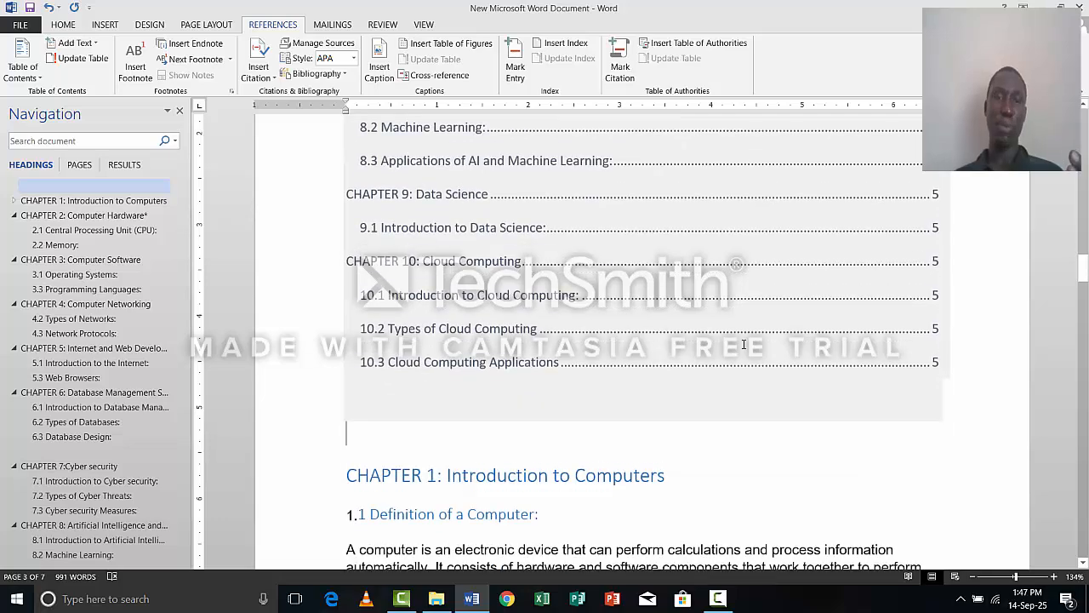
scroll(743, 344, "down", 2)
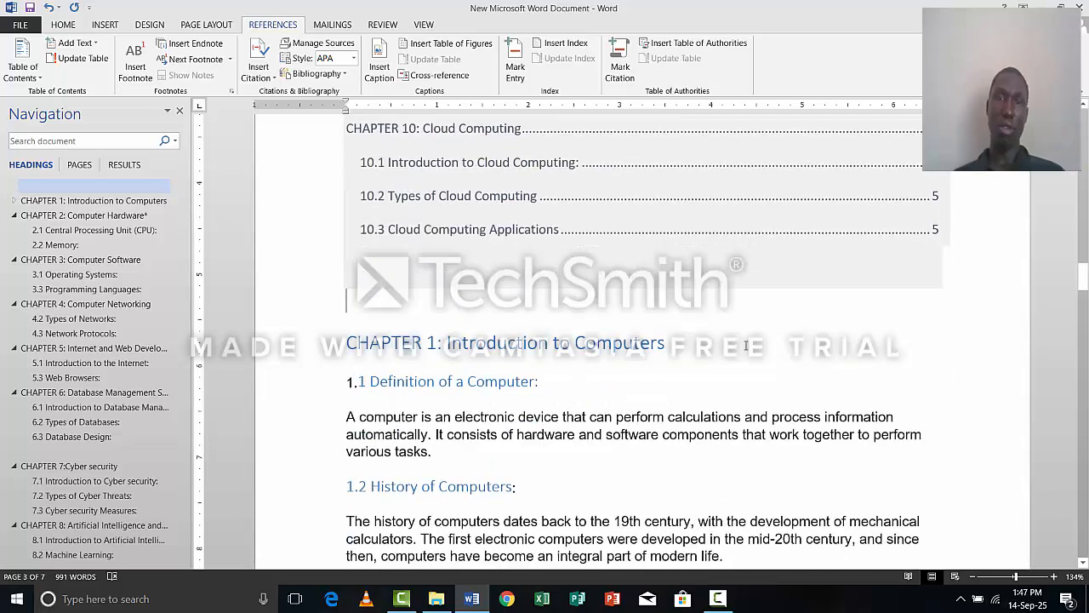
scroll(745, 342, "up", 8)
scroll(745, 341, "up", 10)
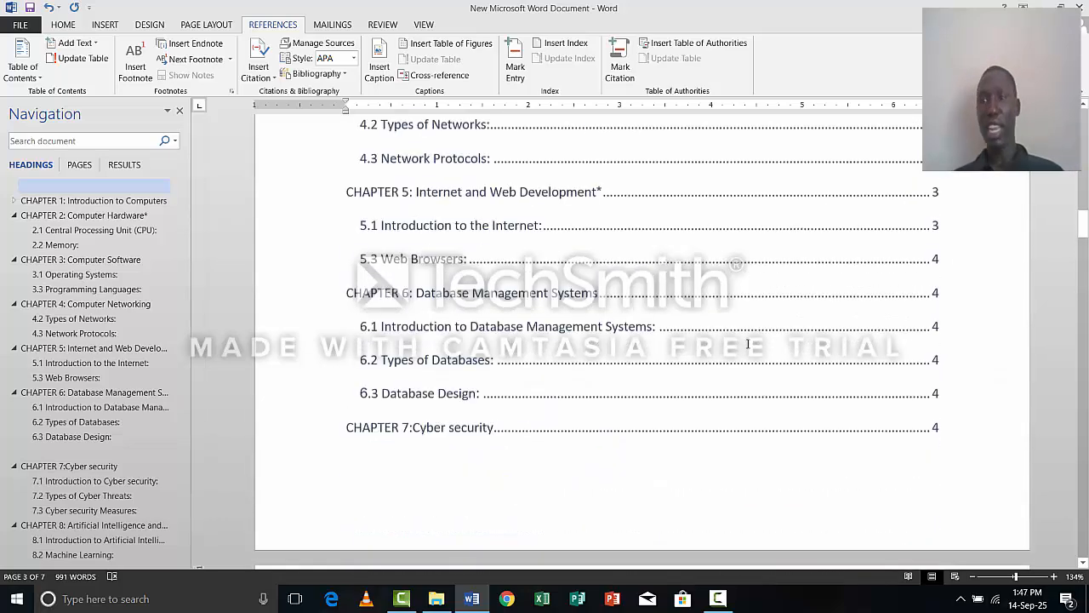
scroll(728, 364, "up", 4)
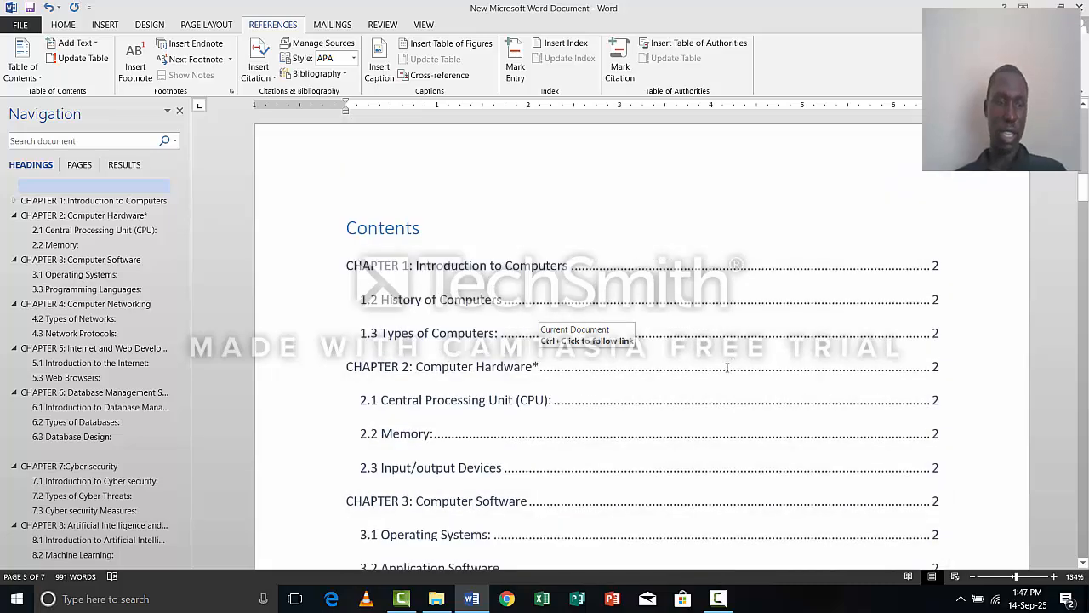
Zoom the document to 80% and examine how the table of contents is laid out across its pages.
scroll(725, 366, "up", 6, "ctrl")
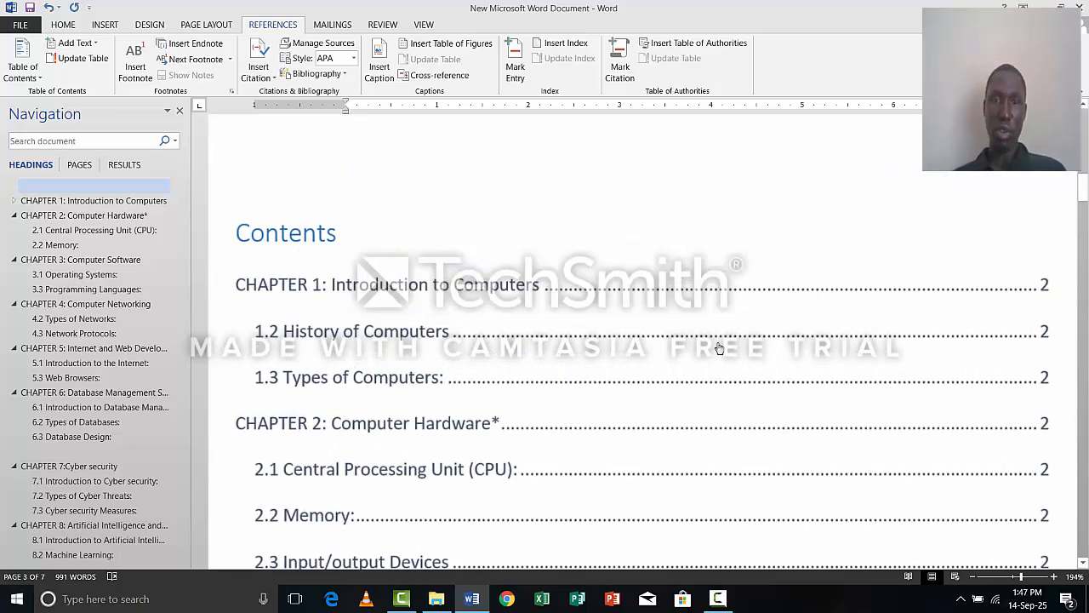
scroll(714, 345, "down", 18, "ctrl")
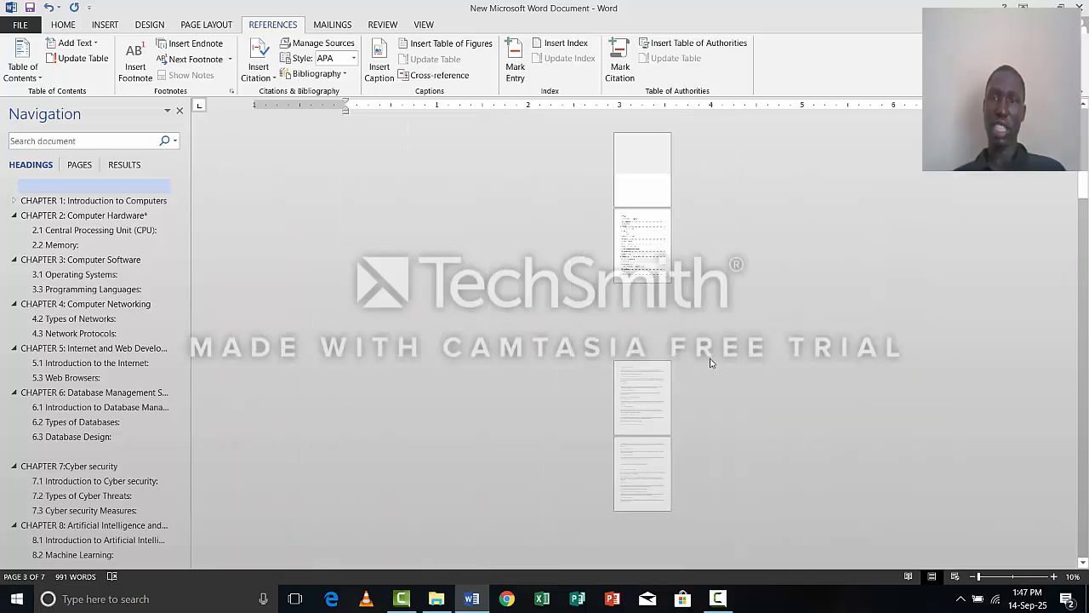
scroll(712, 353, "up", 7, "ctrl")
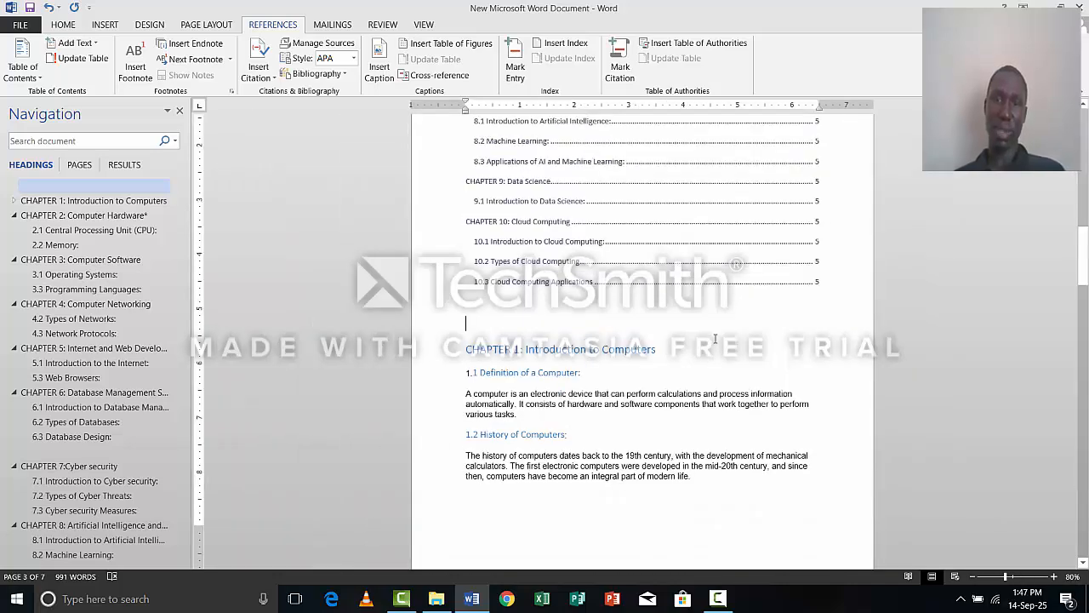
scroll(647, 383, "up", 4)
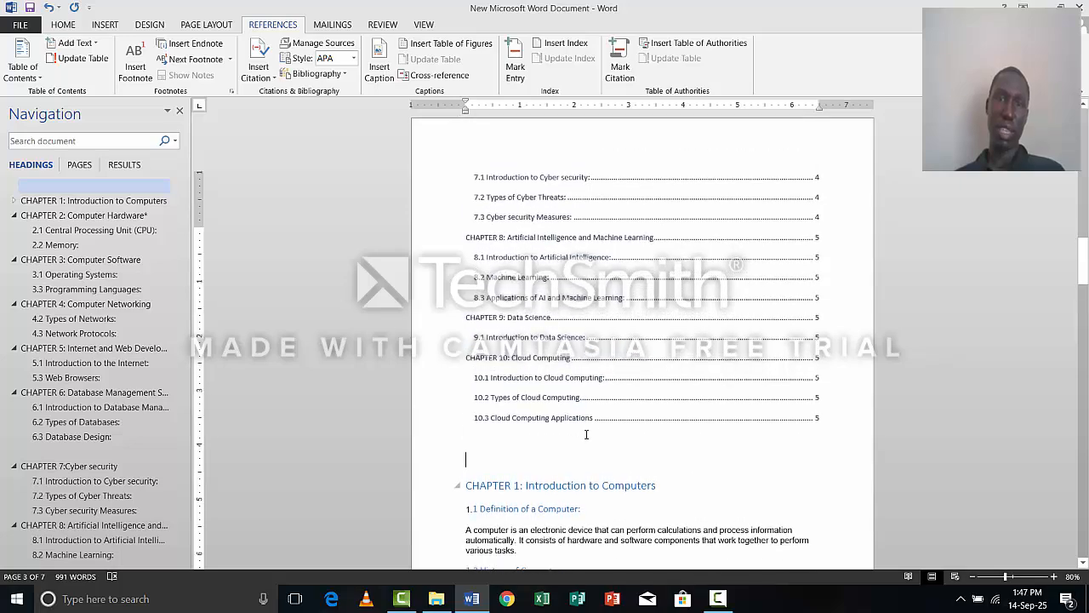
scroll(586, 434, "up", 5)
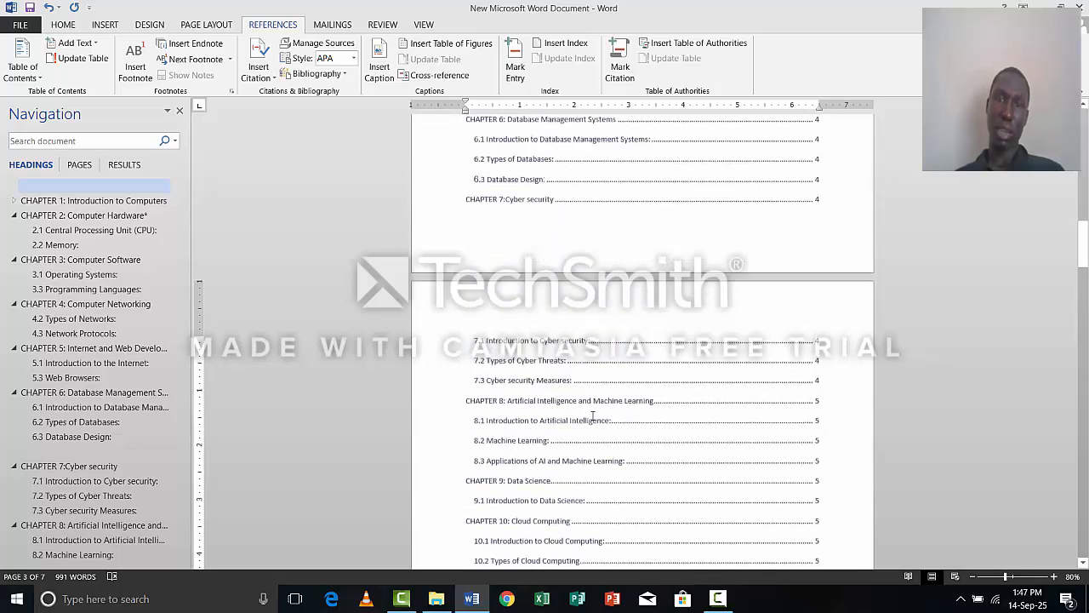
scroll(593, 415, "up", 6)
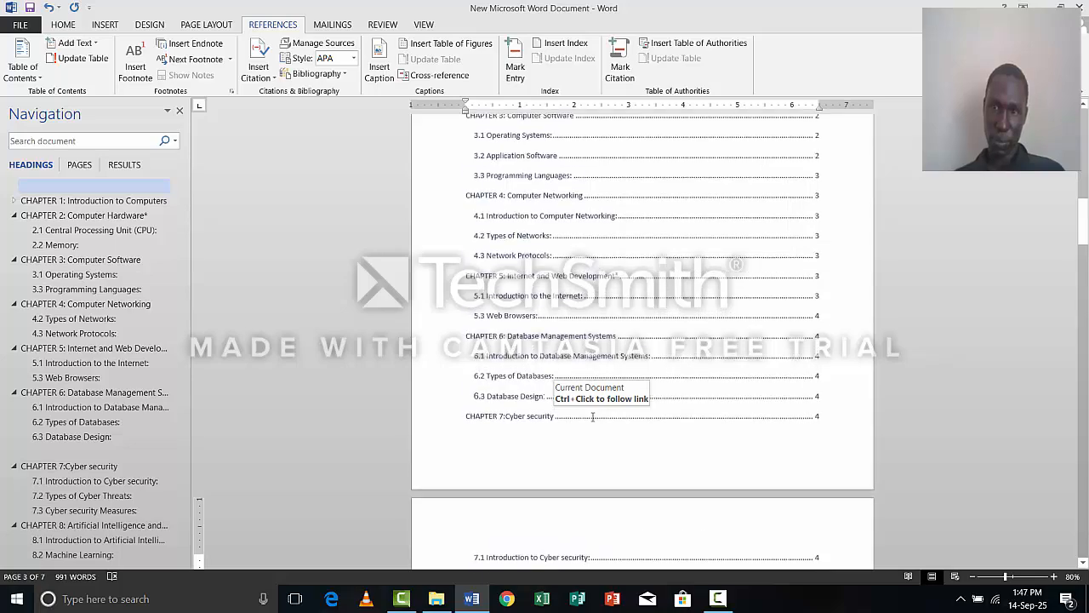
left_click(593, 416)
scroll(594, 415, "up", 4)
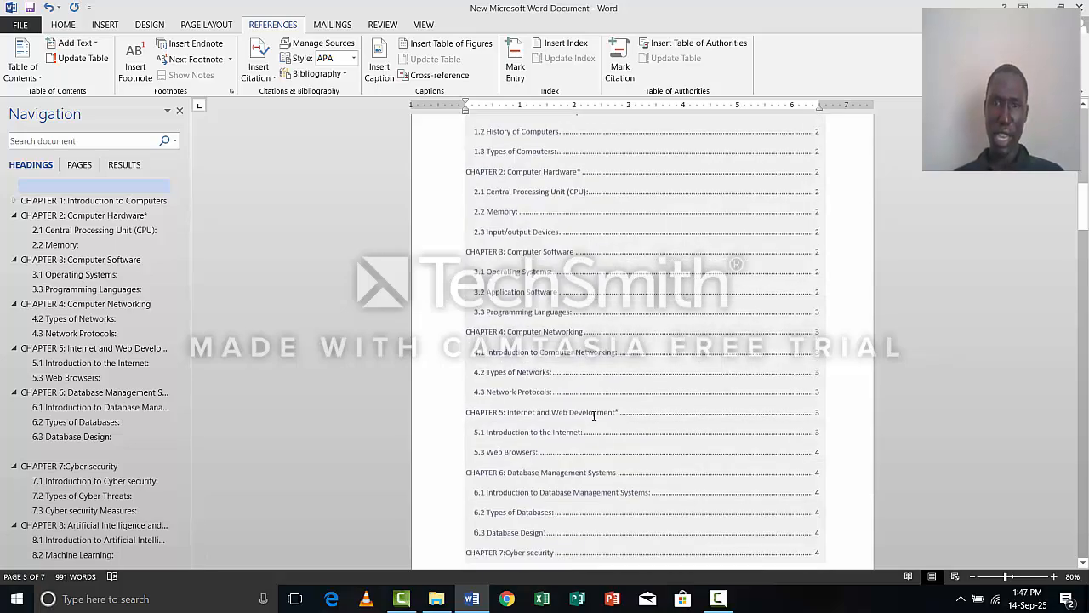
scroll(596, 414, "up", 6)
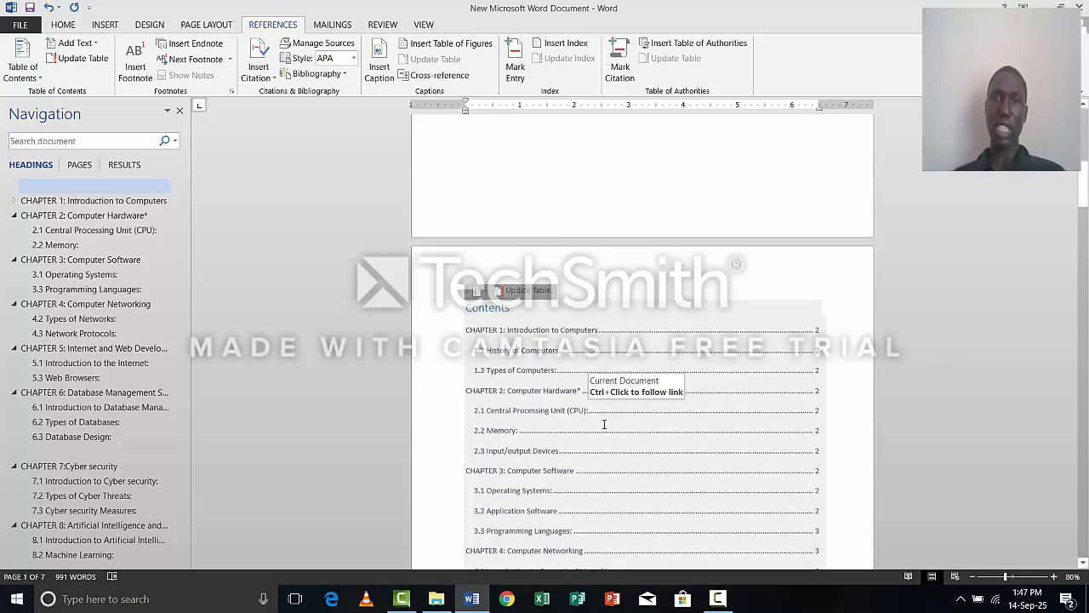
Check the blank first page of the document and the start of the table of contents on the page after it.
scroll(604, 422, "up", 4)
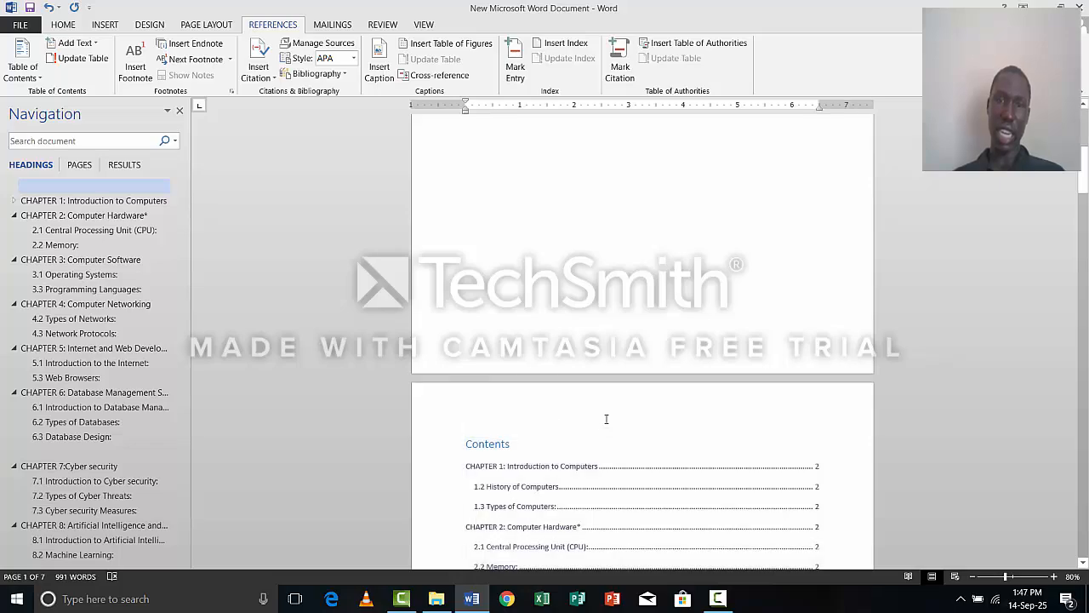
scroll(607, 400, "up", 5)
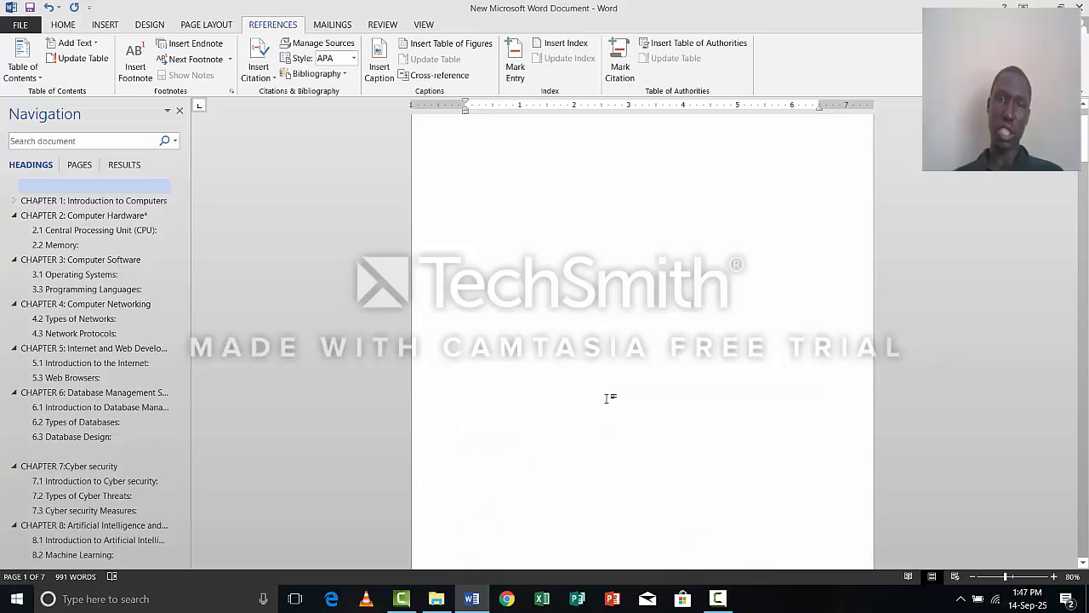
right_click(559, 374)
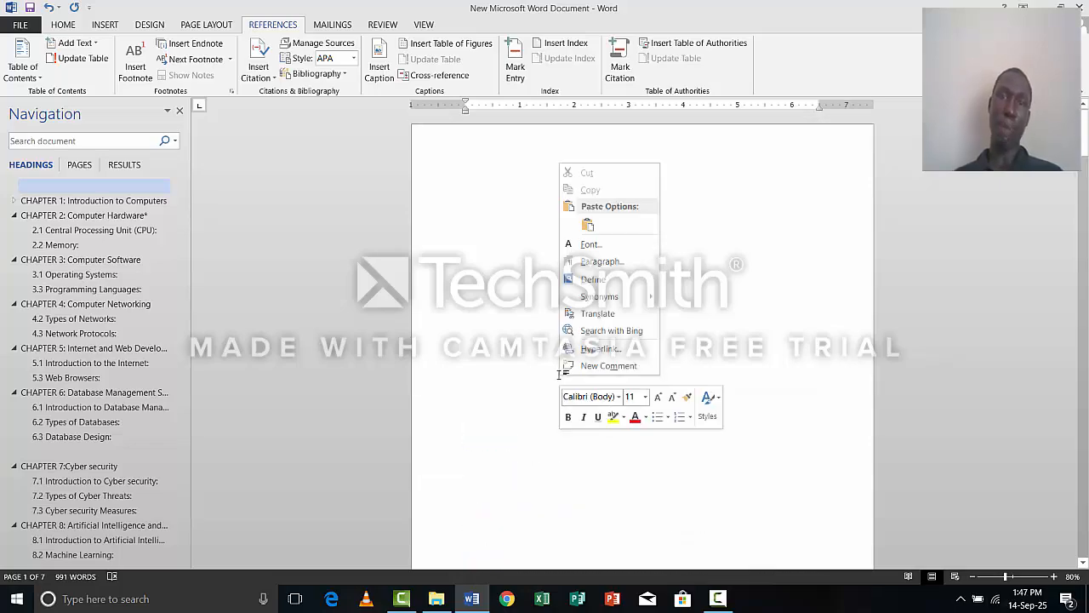
left_click(525, 407)
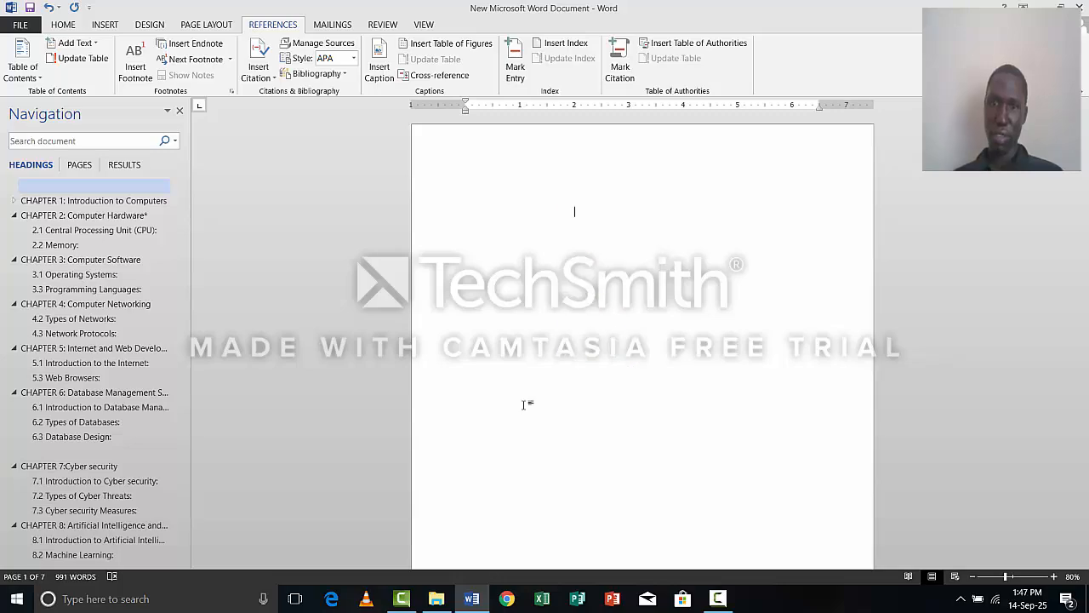
right_click(491, 247)
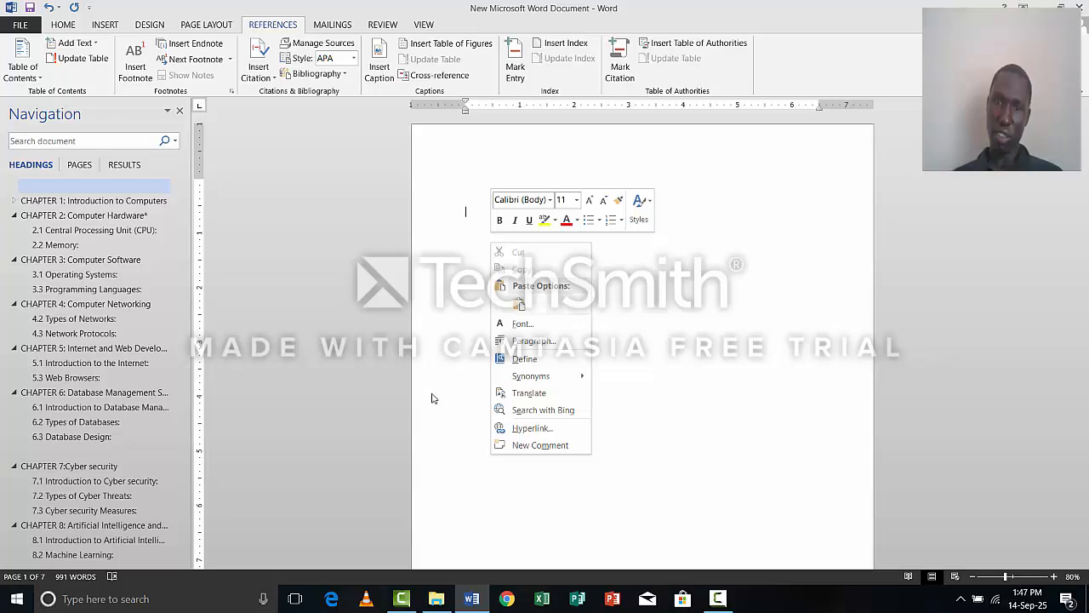
scroll(367, 471, "down", 10)
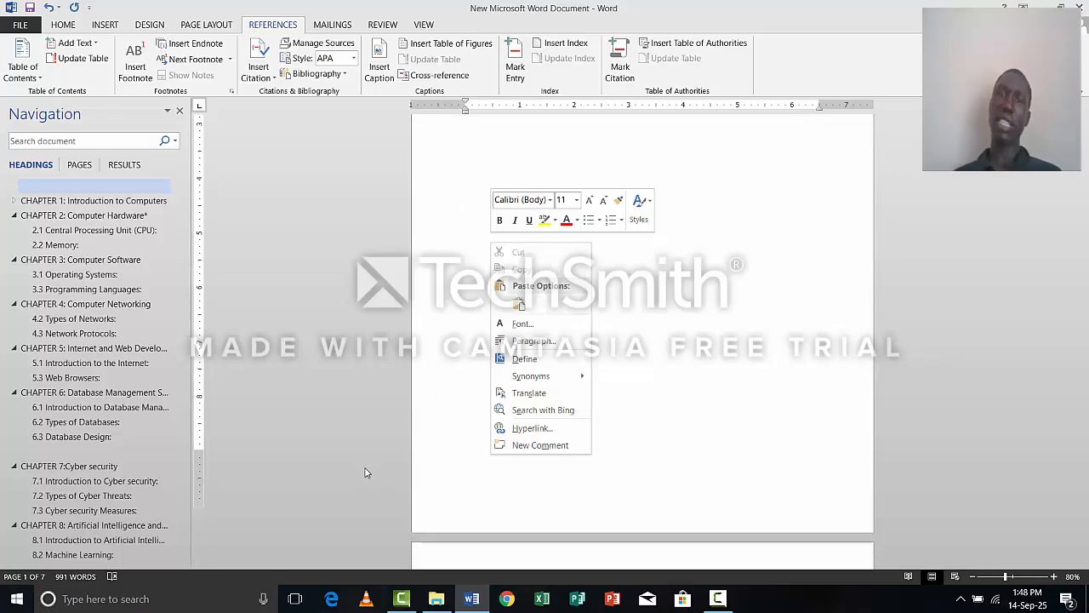
scroll(769, 333, "down", 8)
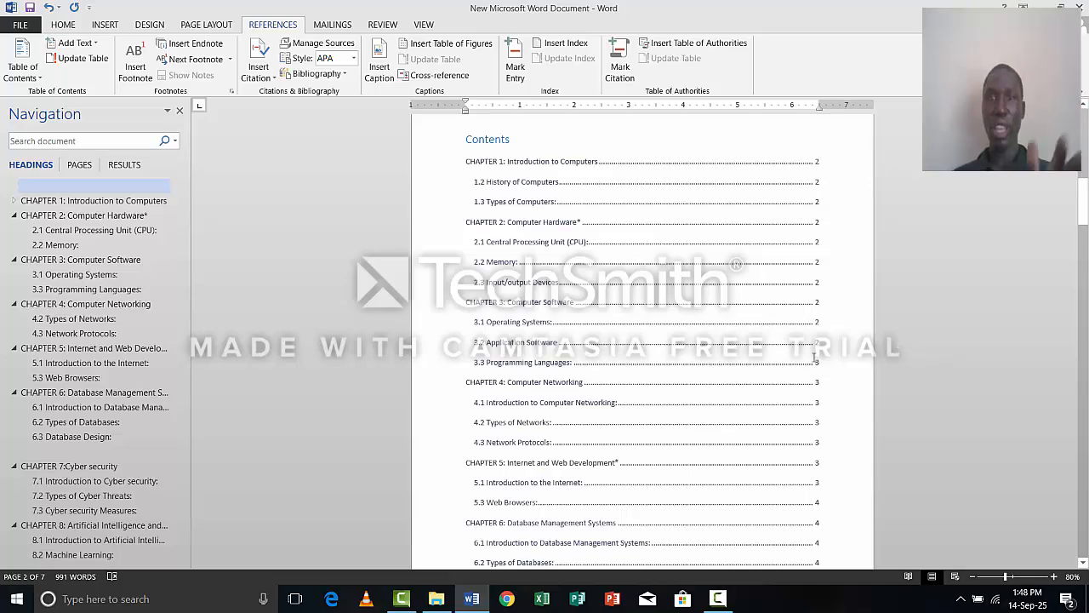
left_click(678, 337)
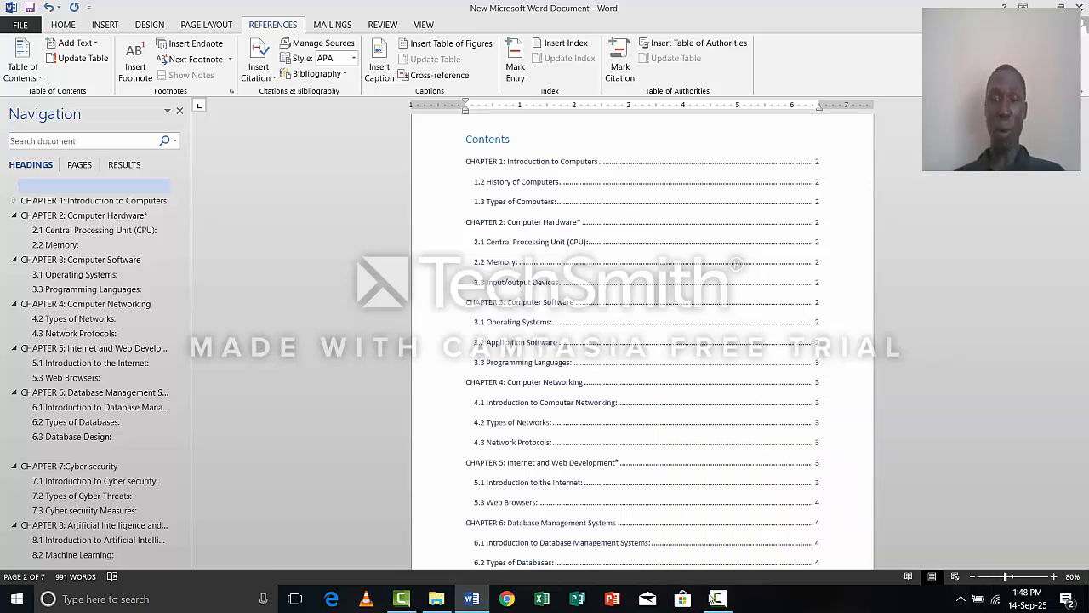
left_click(718, 600)
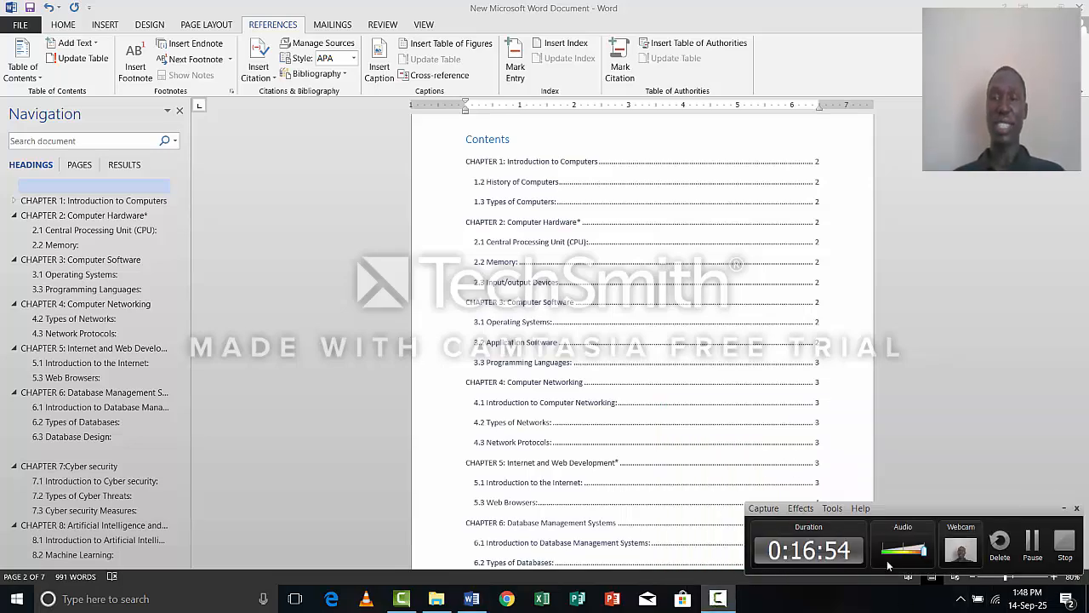